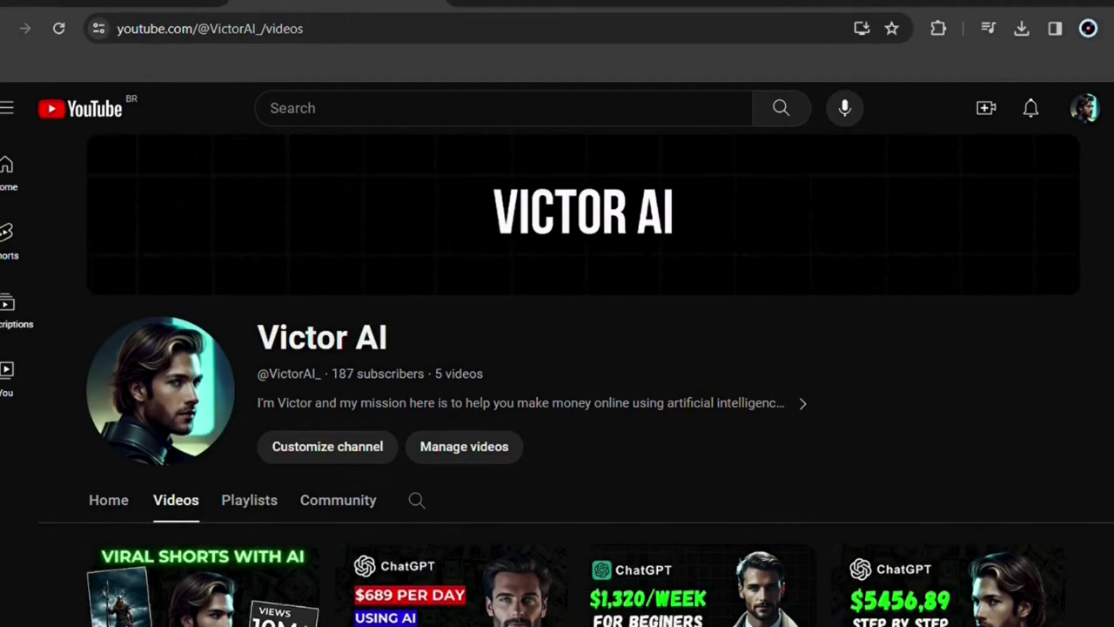
{"action": "scroll", "coordinate": [557, 397], "scroll_direction": "down", "scroll_amount": 2}
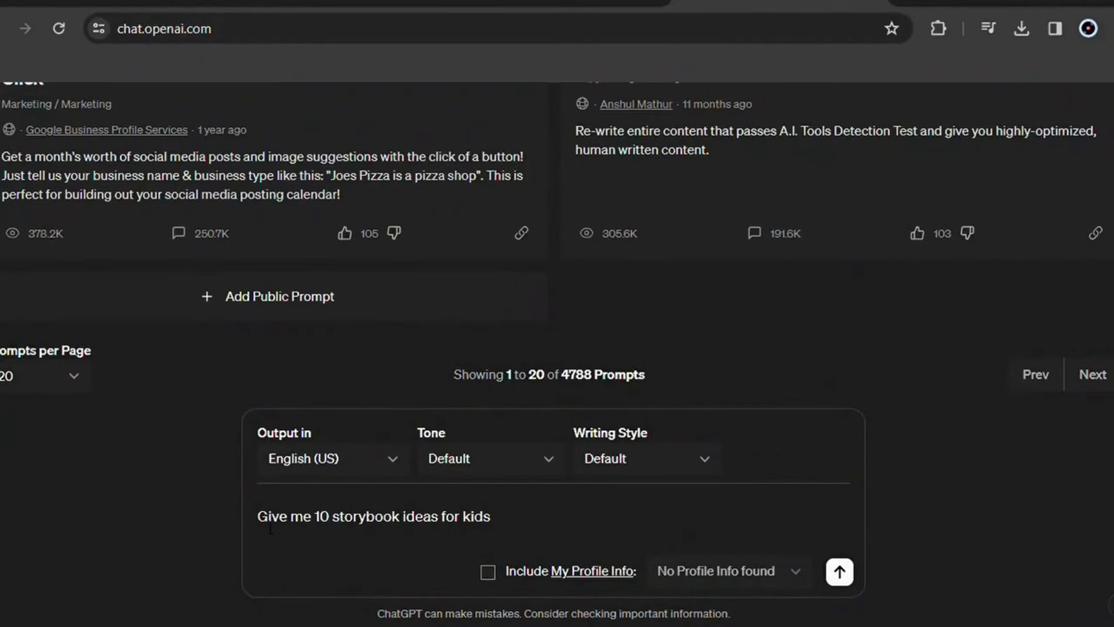
Send the prompt "Give me 10 storybook ideas for kids" with English (US) output and default tone and style.
{"action": "left_click_drag", "start_coordinate": [259, 518], "coordinate": [506, 525]}
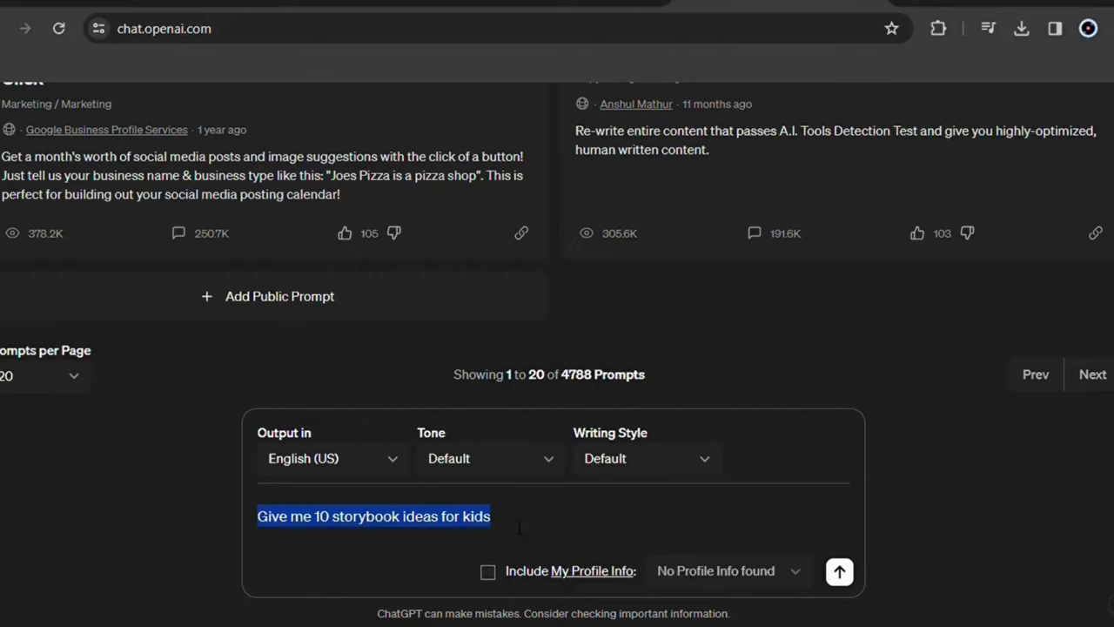
{"action": "left_click", "coordinate": [524, 526]}
{"action": "left_click", "coordinate": [839, 571]}
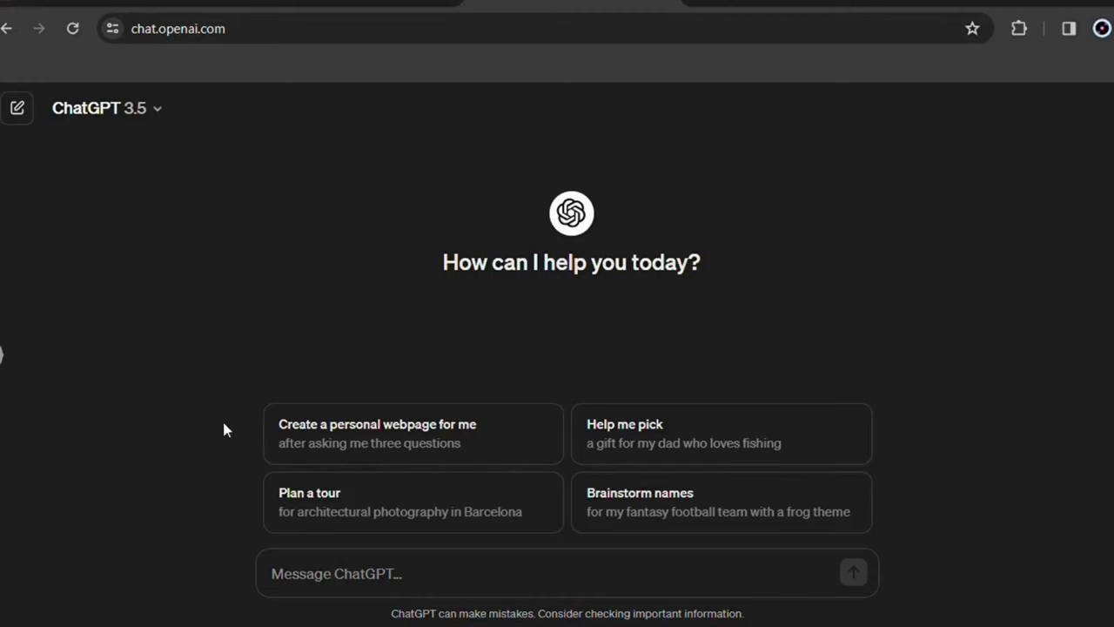
Ask in a new chat for positives and negatives of creating a children's digital book that engages readers to read it entirely.
{"action": "type", "text": "I'm thinking about creating a children's digital book with the intention of engaging my readers to read the entire book. What do you think of the idea? Give me positives and negatives."}
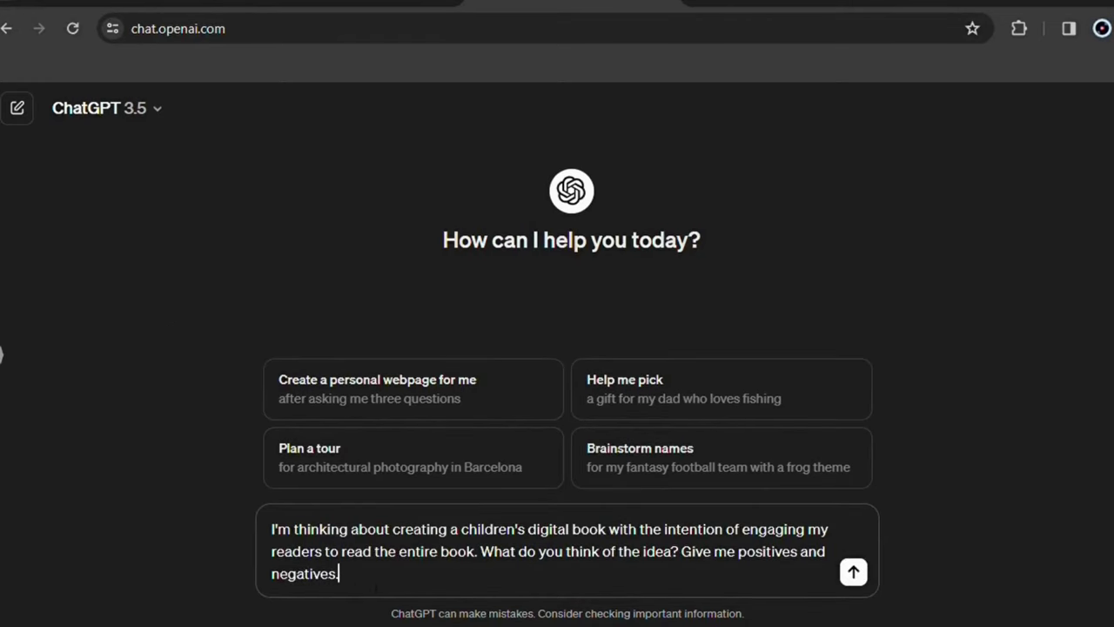
{"action": "left_click_drag", "start_coordinate": [271, 528], "coordinate": [353, 585]}
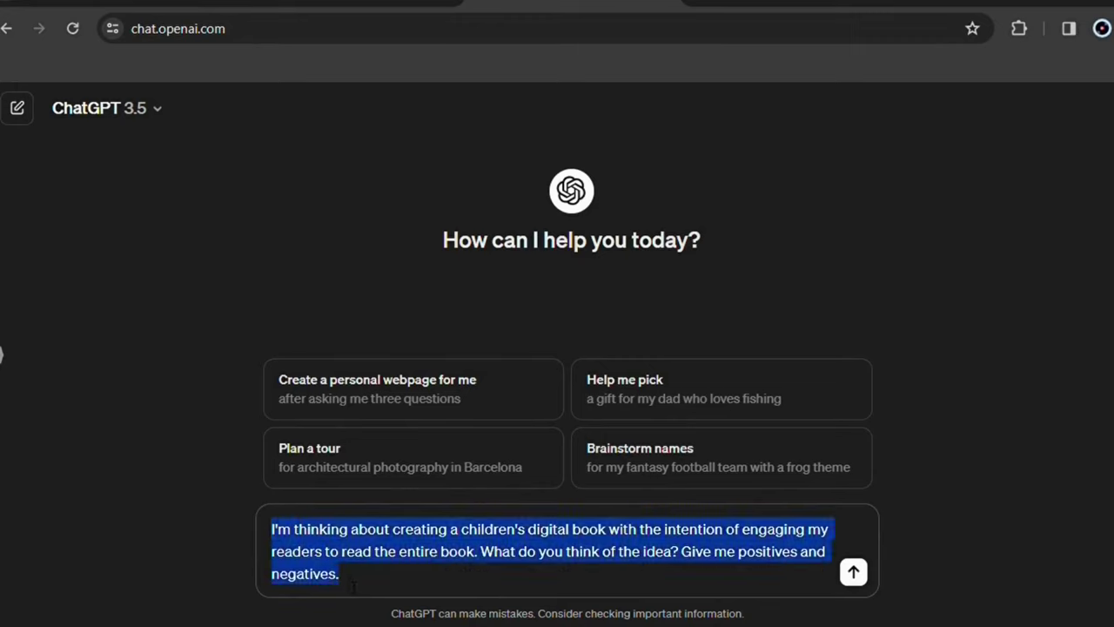
{"action": "left_click", "coordinate": [398, 595]}
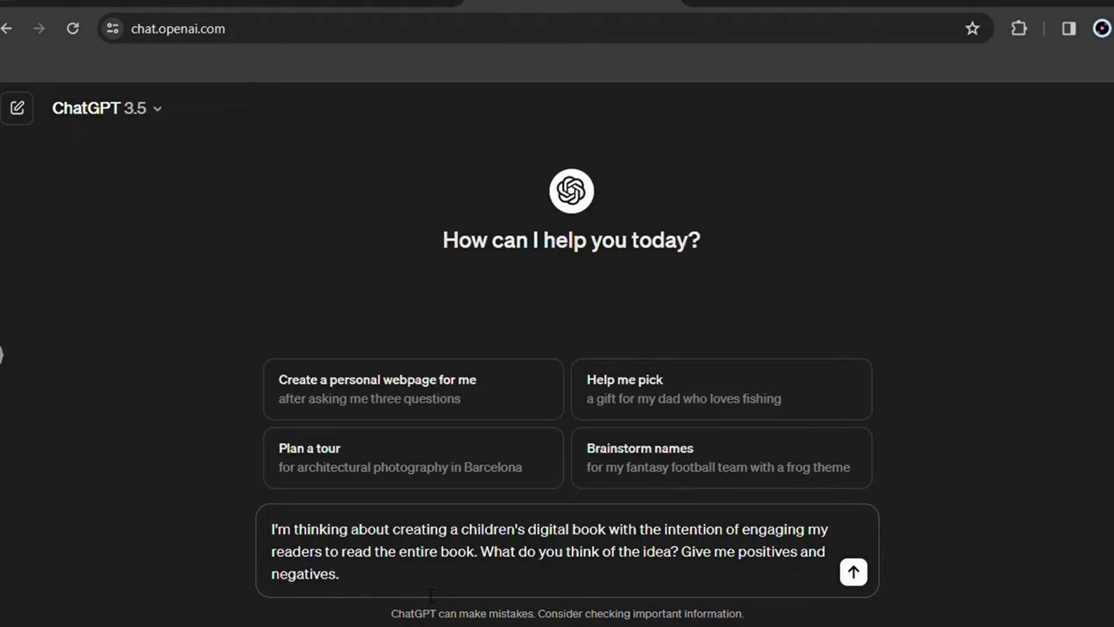
{"action": "left_click", "coordinate": [855, 573]}
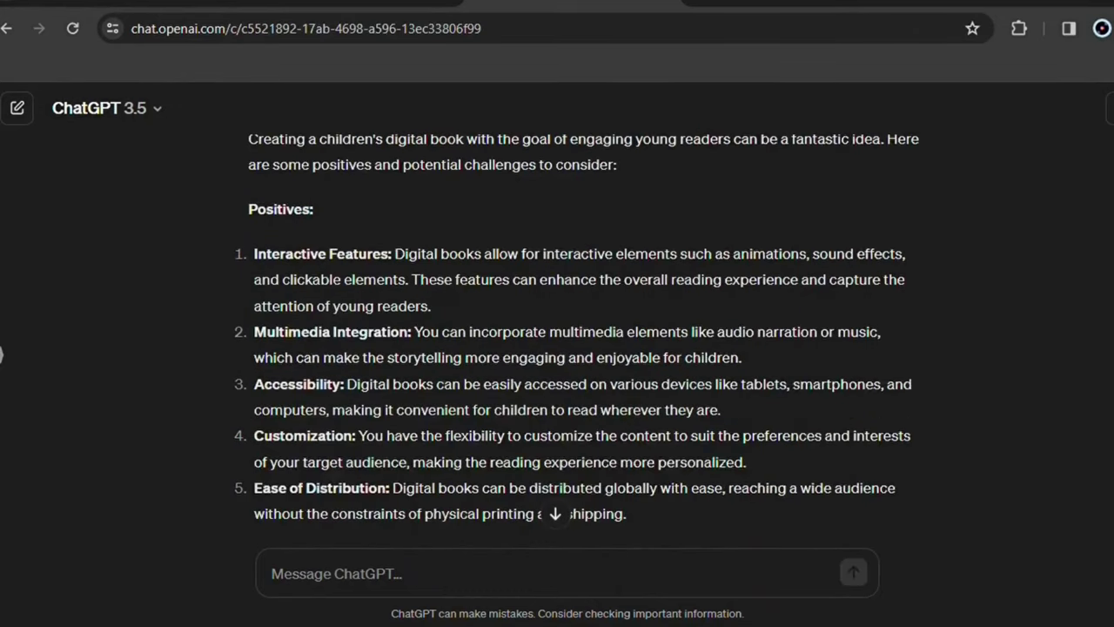
Ask what is important to think about when creating this type of content, and request 10 catchy title ideas with that in mind.
{"action": "type", "text": "What is important for me to think about when creating this type of content?"}
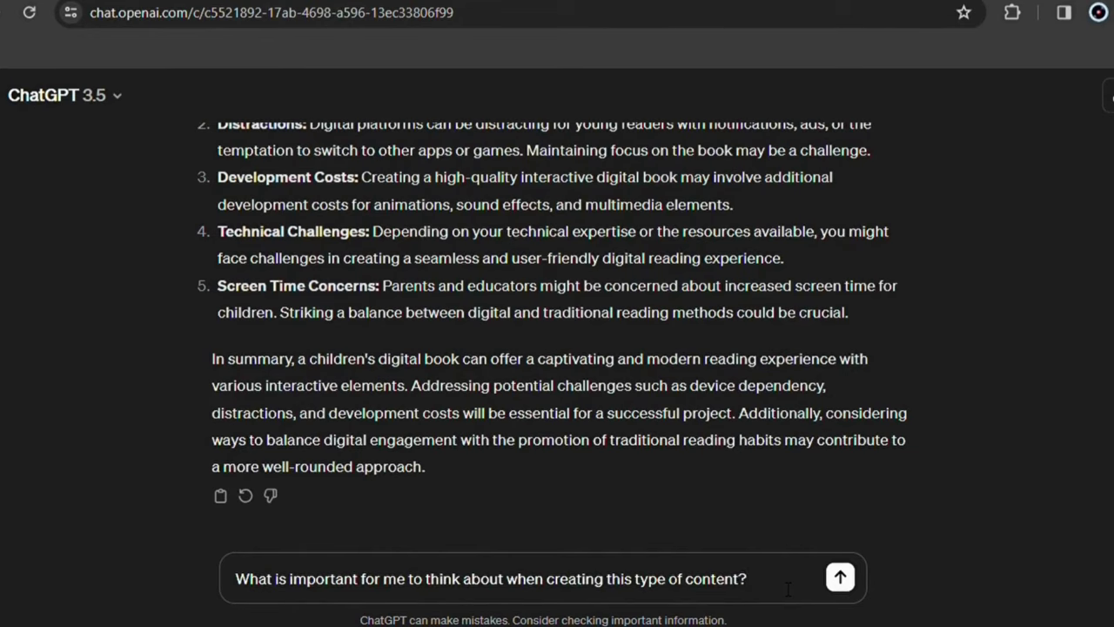
{"action": "left_click", "coordinate": [839, 577]}
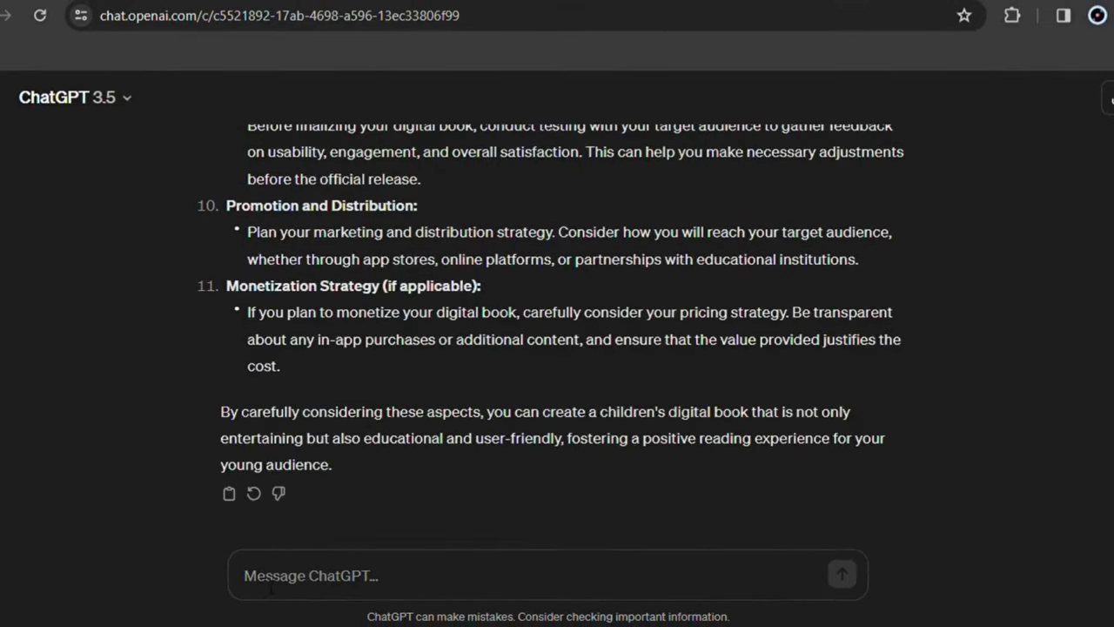
{"action": "left_click", "coordinate": [276, 588]}
{"action": "type", "text": "Okay, now give me 10 catchy title ideas with all this in mind."}
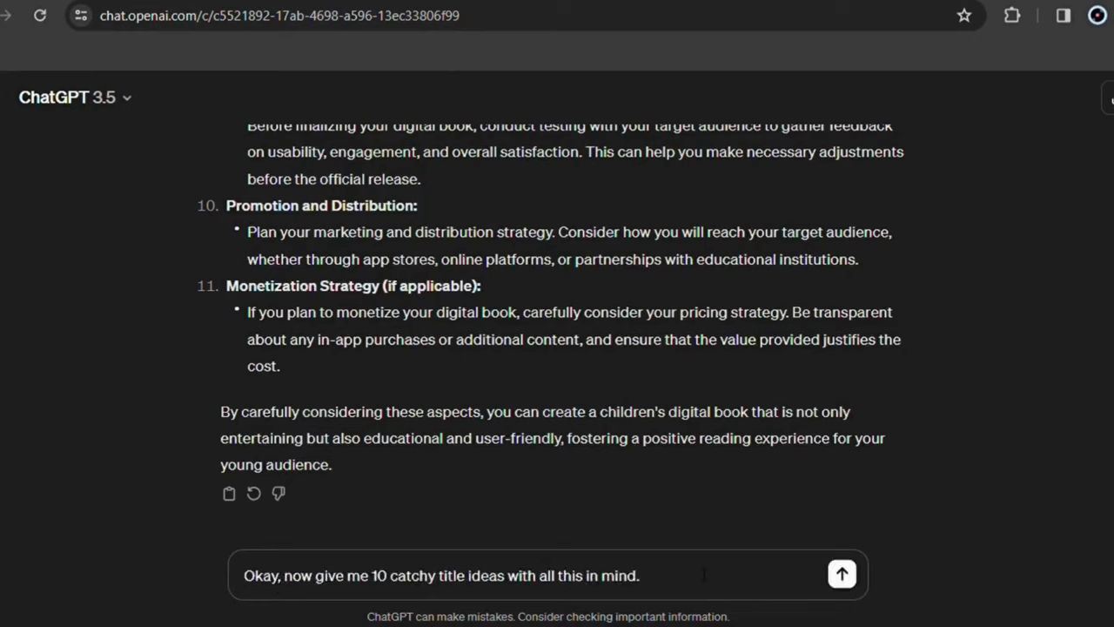
{"action": "left_click", "coordinate": [841, 575]}
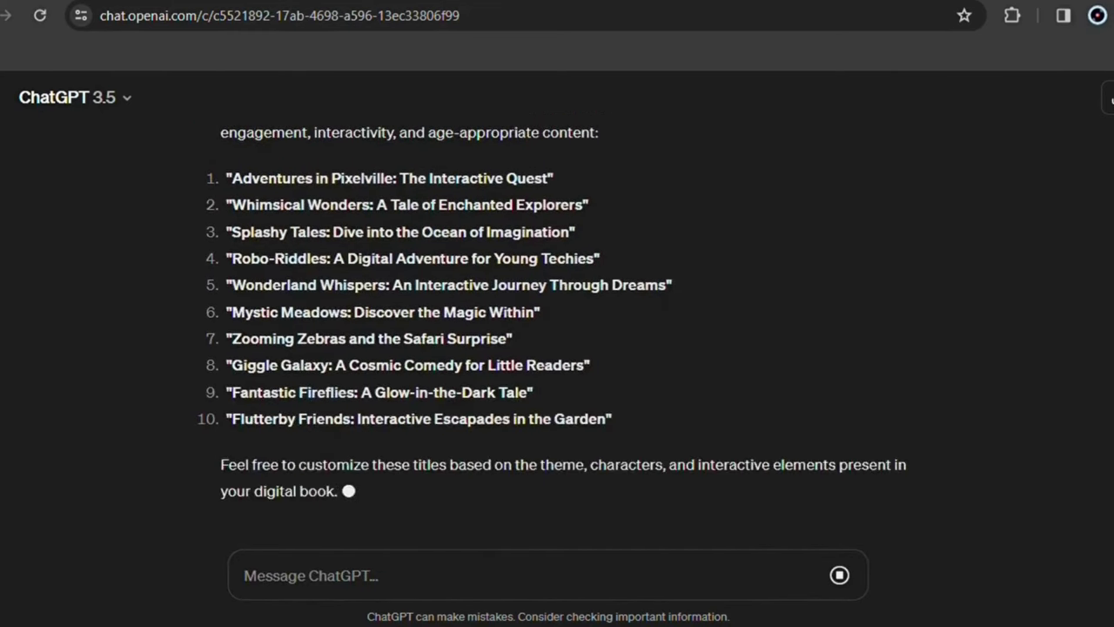
{"action": "scroll", "coordinate": [552, 335], "scroll_direction": "up", "scroll_amount": 1}
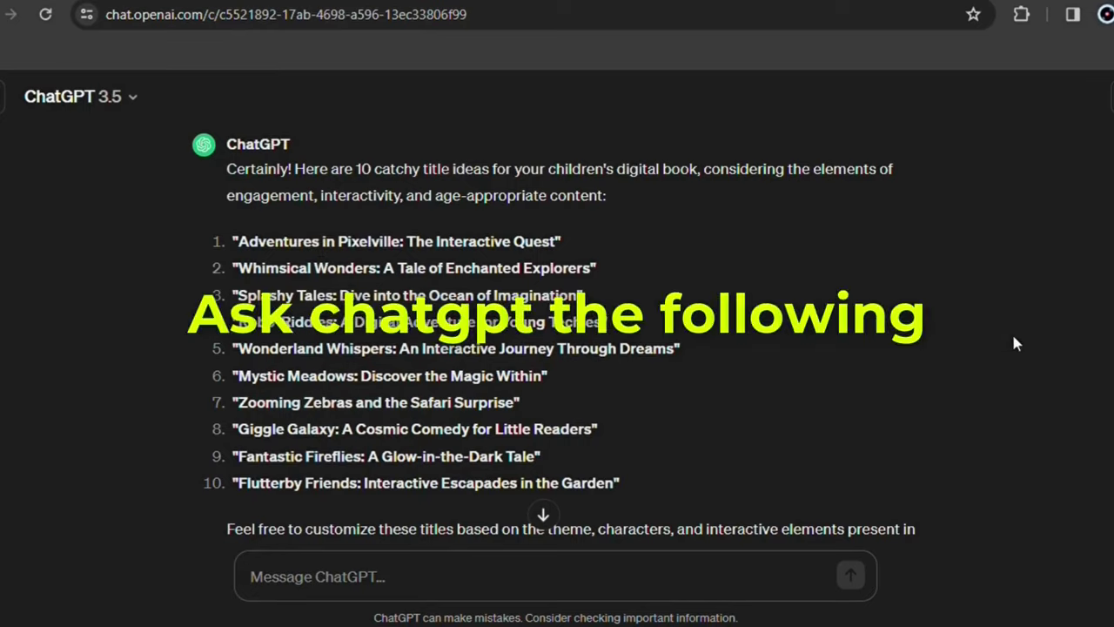
Ask for the title ideas ranked by greatest chance of working, considering the objective and target audience.
{"action": "type", "text": "Thinking about my objective and target audience, rank the ideas in order of greatest chance of working."}
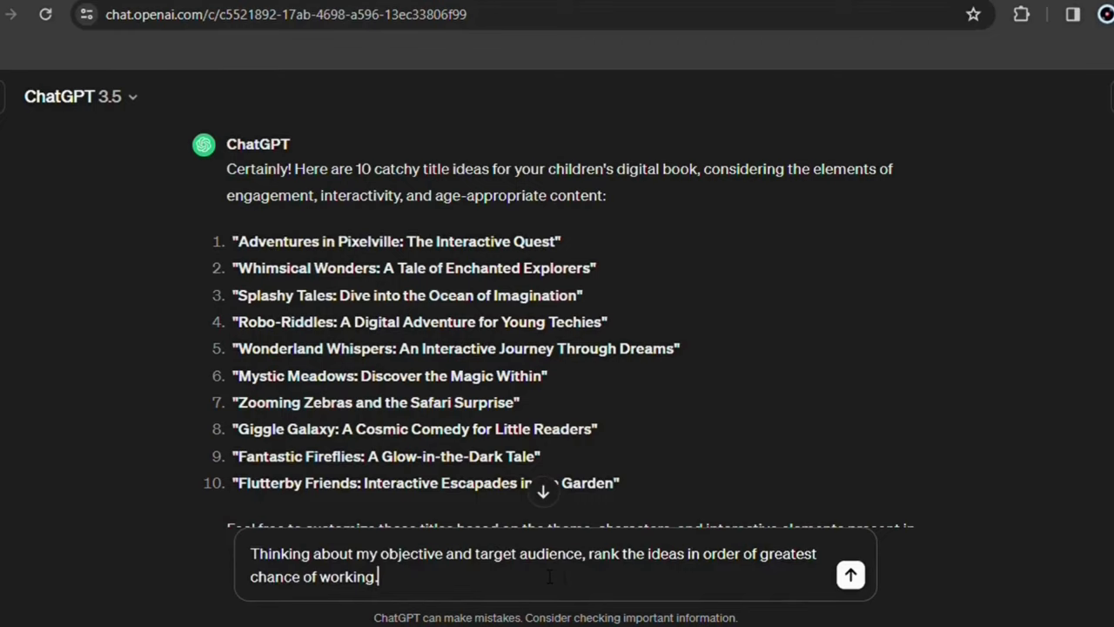
{"action": "left_click", "coordinate": [850, 574]}
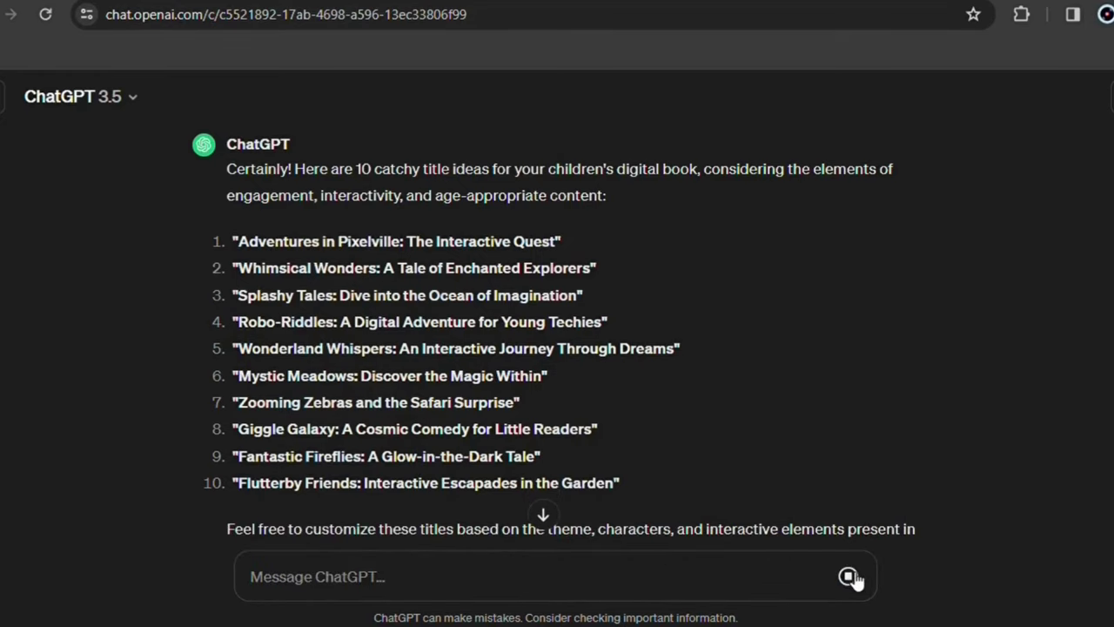
{"action": "left_click", "coordinate": [542, 514]}
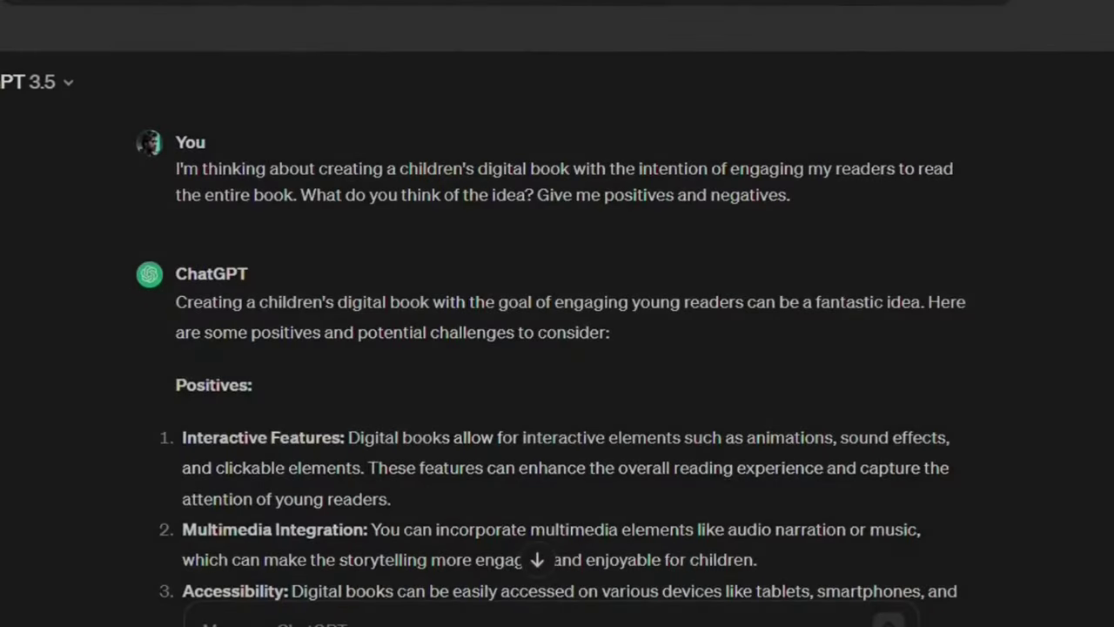
Review the conversation and examine the top three titles in the ranked list, including the third, "Splashy Tales: Dive into the Ocean of Imagination".
{"action": "scroll", "coordinate": [557, 348], "scroll_direction": "down", "scroll_amount": 10}
{"action": "scroll", "coordinate": [557, 348], "scroll_direction": "down", "scroll_amount": 15}
{"action": "scroll", "coordinate": [557, 348], "scroll_direction": "down", "scroll_amount": 20}
{"action": "scroll", "coordinate": [557, 348], "scroll_direction": "down", "scroll_amount": 20}
{"action": "scroll", "coordinate": [101, 289], "scroll_direction": "down", "scroll_amount": 1}
{"action": "scroll", "coordinate": [102, 288], "scroll_direction": "up", "scroll_amount": 8}
{"action": "left_click_drag", "start_coordinate": [232, 300], "coordinate": [562, 300]}
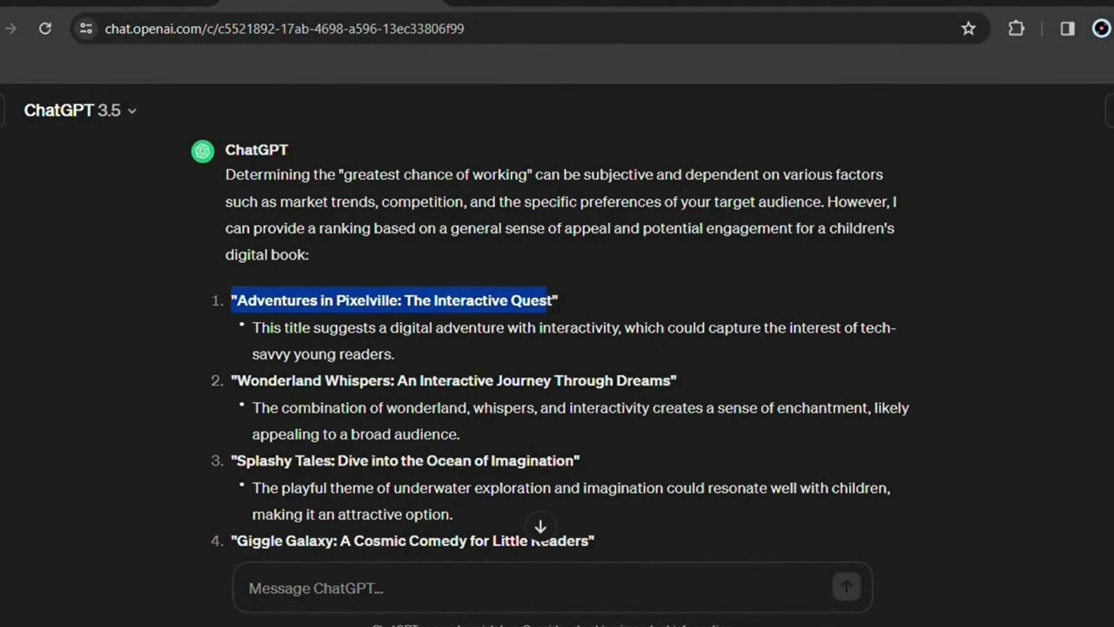
{"action": "left_click", "coordinate": [564, 294]}
{"action": "left_click_drag", "start_coordinate": [233, 381], "coordinate": [692, 377]}
{"action": "left_click", "coordinate": [694, 380]}
{"action": "left_click_drag", "start_coordinate": [233, 464], "coordinate": [611, 464]}
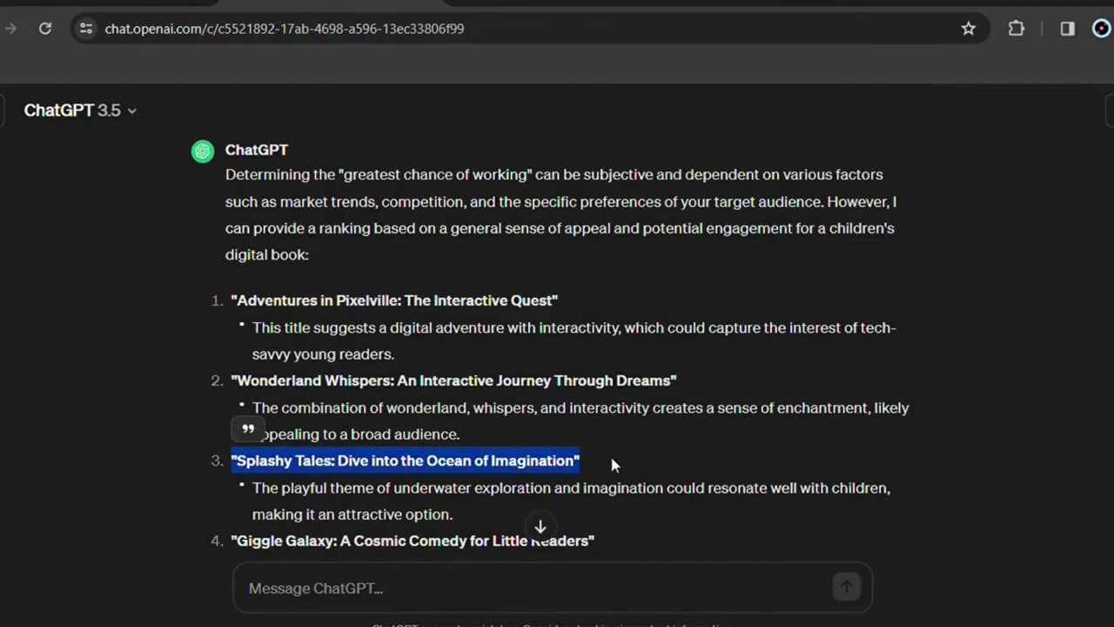
{"action": "left_click", "coordinate": [986, 395]}
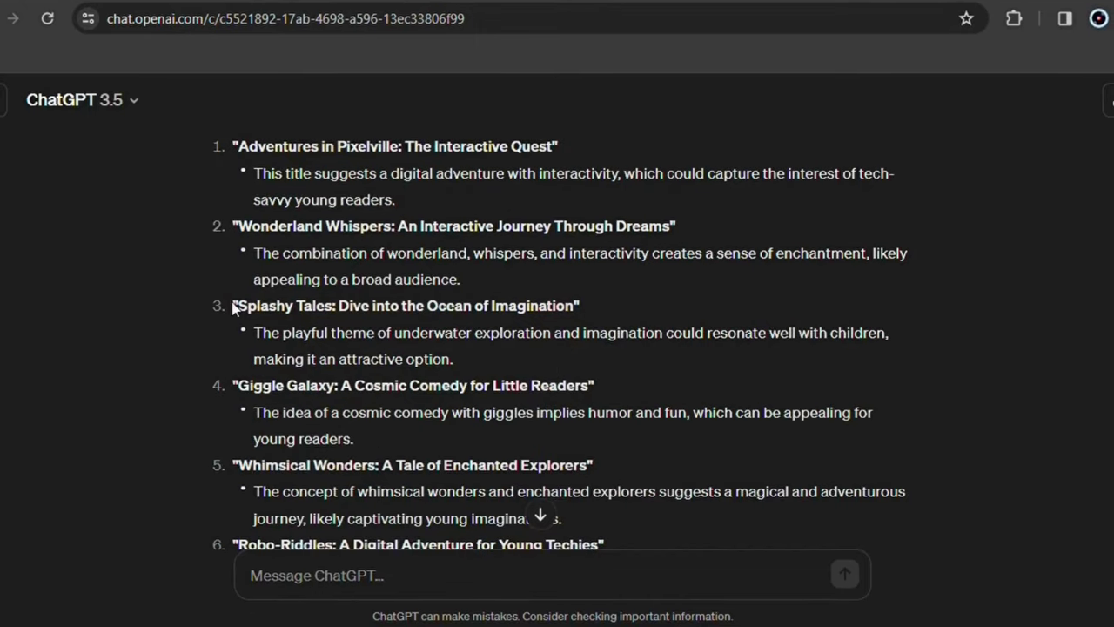
{"action": "left_click_drag", "start_coordinate": [233, 306], "coordinate": [597, 308]}
{"action": "scroll", "coordinate": [727, 362], "scroll_direction": "down", "scroll_amount": 7}
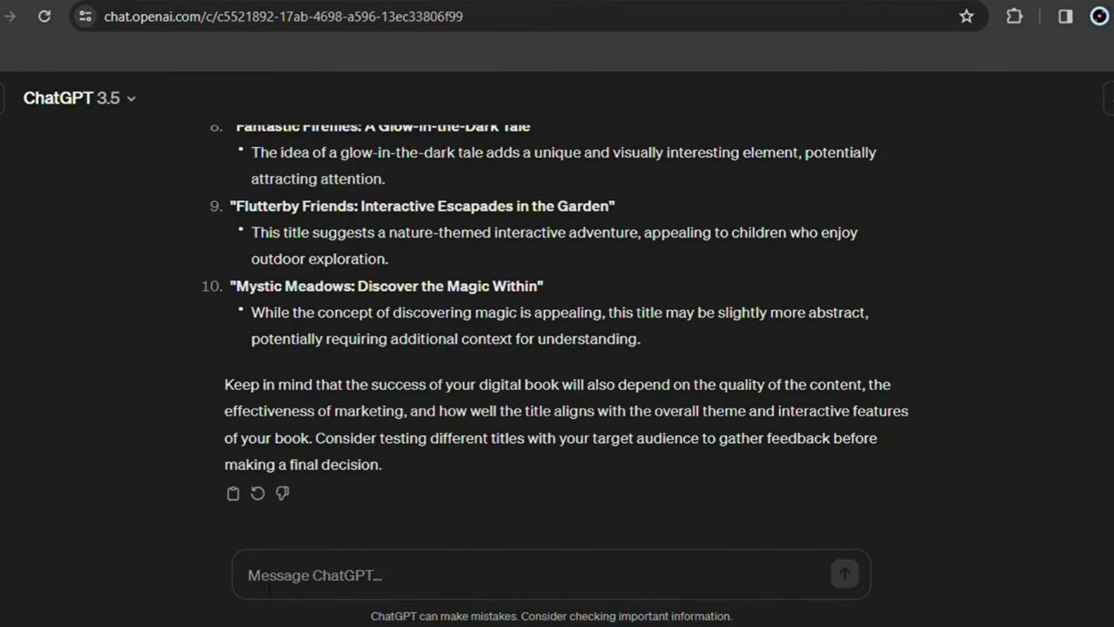
State a preference for the third title option, request 10 strong starting suggestions for it, and highlight the third suggested opening.
{"action": "left_click", "coordinate": [339, 589]}
{"action": "type", "text": "I liked the third option. Now give me 10 strong starting suggestions for this content."}
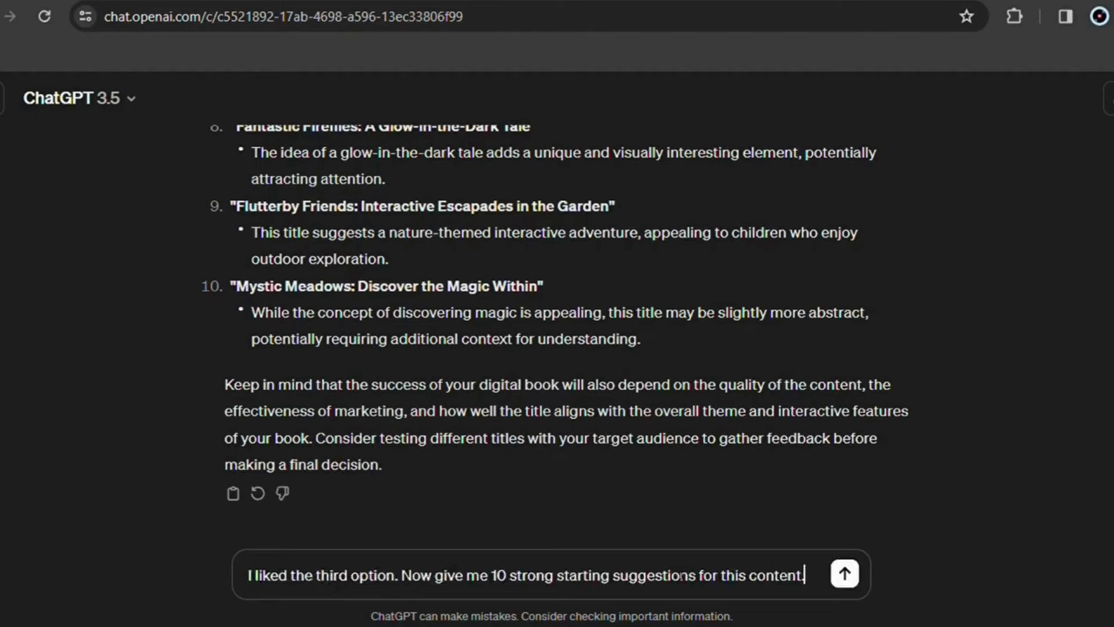
{"action": "left_click", "coordinate": [845, 575]}
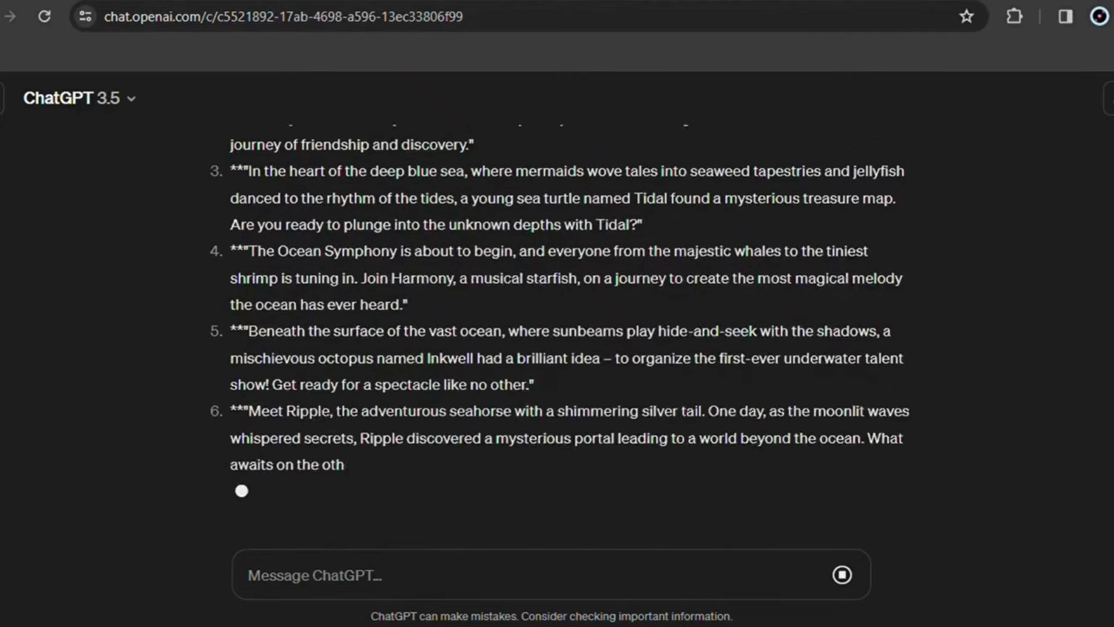
{"action": "scroll", "coordinate": [557, 349], "scroll_direction": "up", "scroll_amount": 2}
{"action": "left_click_drag", "start_coordinate": [230, 315], "coordinate": [658, 375]}
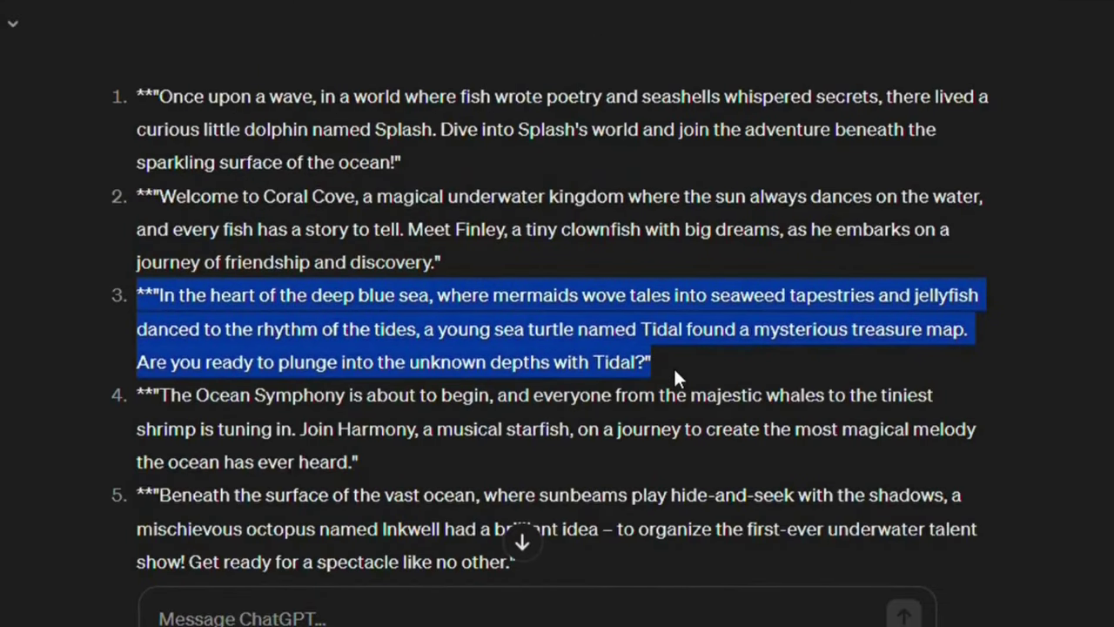
Request a captivating book structure for this content divided into 4 chapters with 3 main topics in each chapter.
{"action": "scroll", "coordinate": [115, 363], "scroll_direction": "down", "scroll_amount": 5}
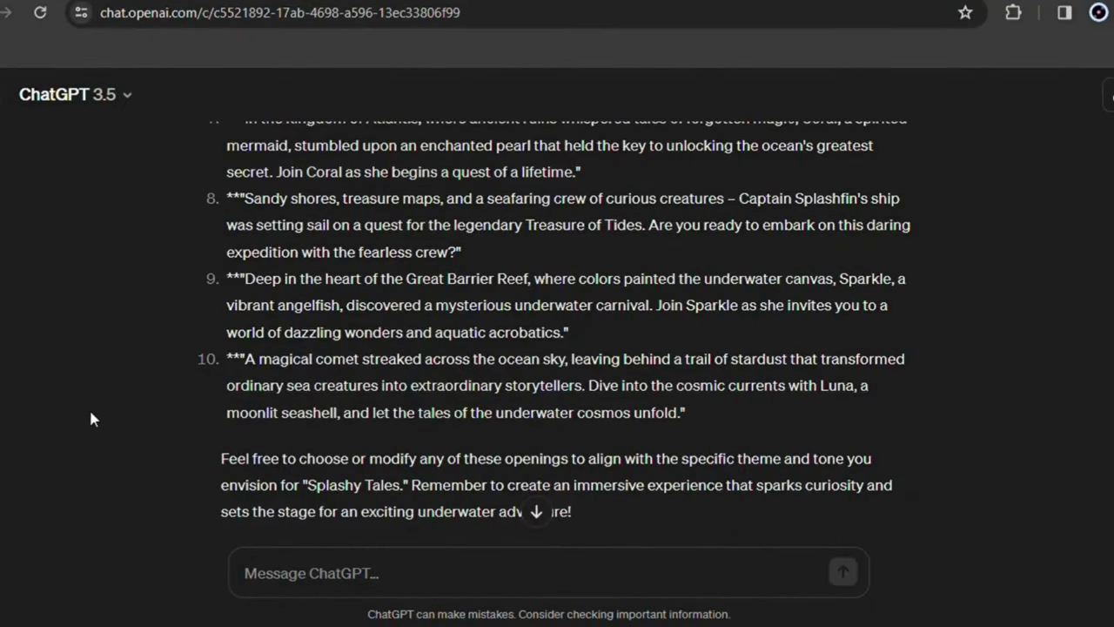
{"action": "left_click", "coordinate": [320, 577]}
{"action": "type", "text": "Now create a captivating book structure for this content divided into 4 chapters and to write 3 main topics in each chapter."}
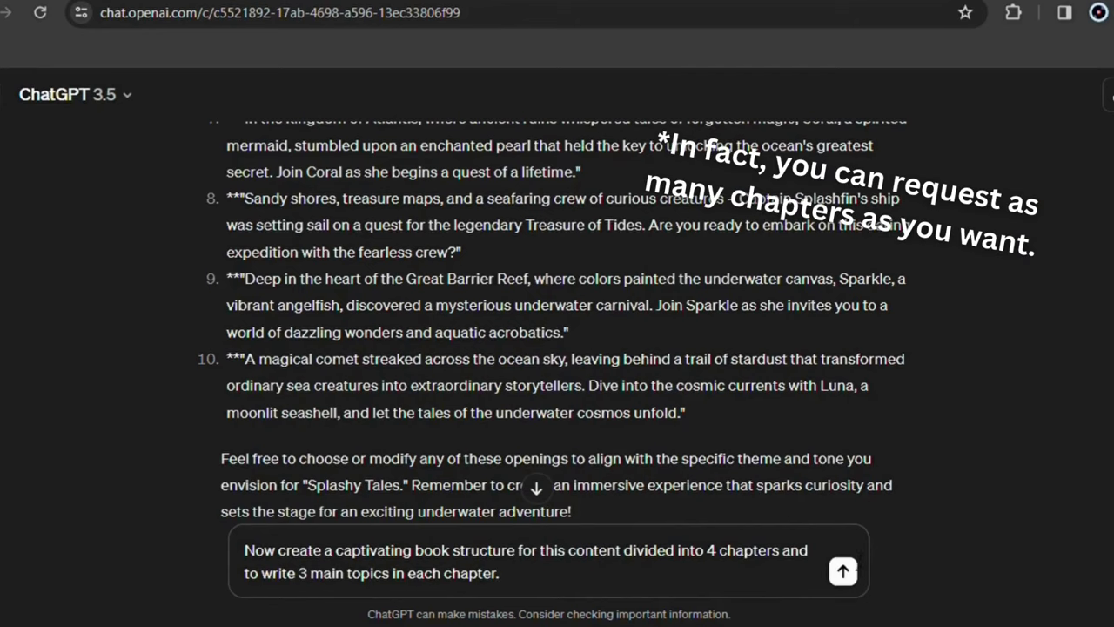
{"action": "left_click", "coordinate": [842, 573]}
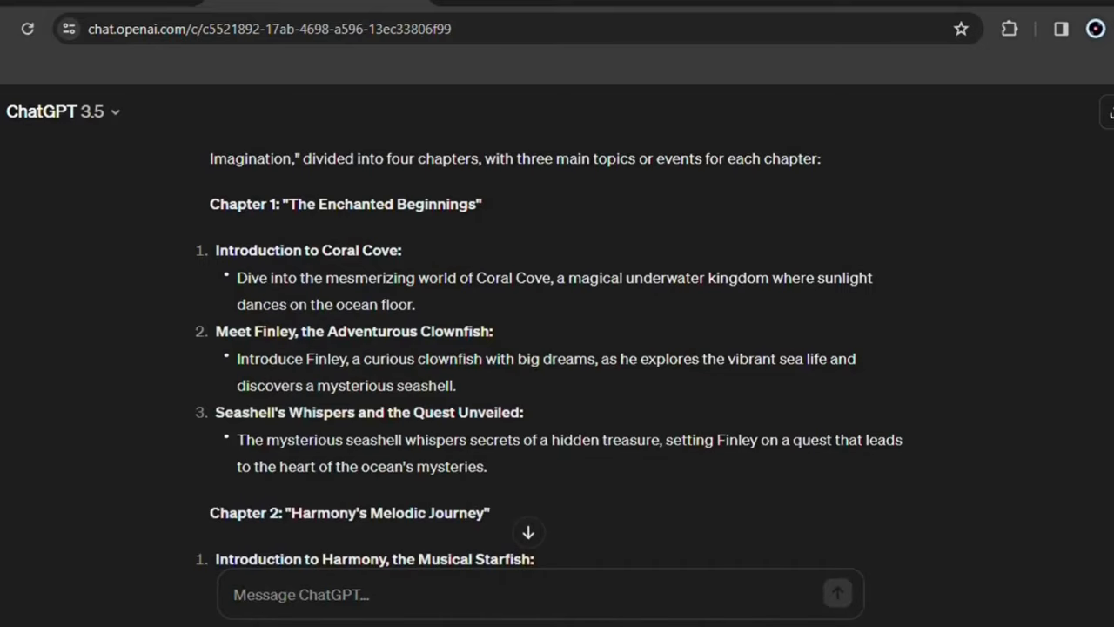
Read through the four-chapter structure and request a rhythm story for chapter 1 that is not too long.
{"action": "scroll", "coordinate": [550, 348], "scroll_direction": "down", "scroll_amount": 4}
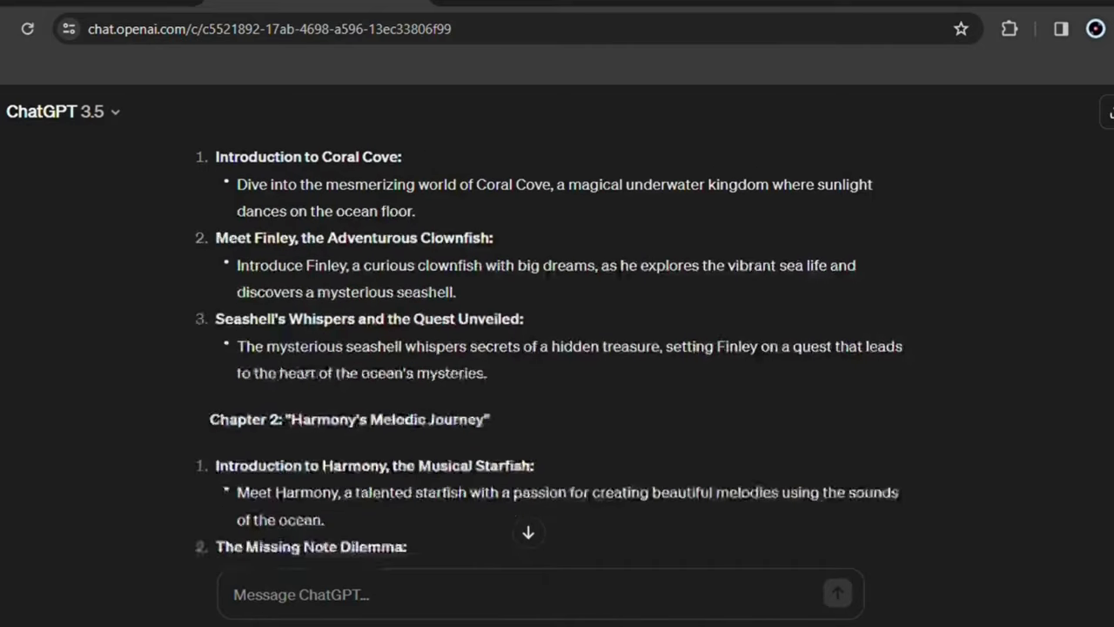
{"action": "scroll", "coordinate": [547, 354], "scroll_direction": "down", "scroll_amount": 3}
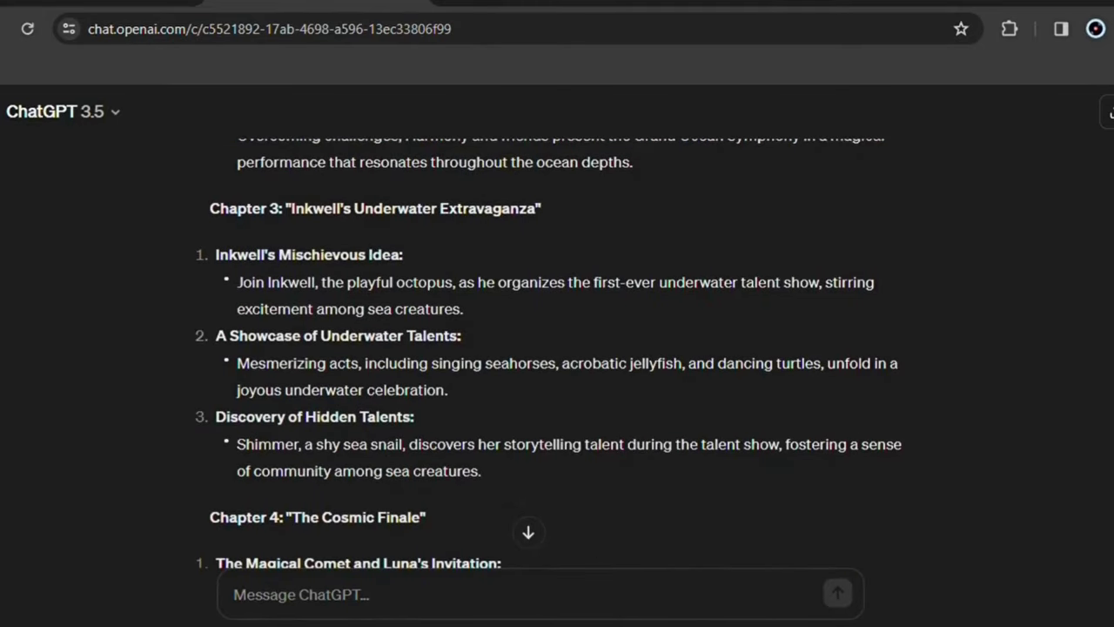
{"action": "scroll", "coordinate": [548, 348], "scroll_direction": "down", "scroll_amount": 4}
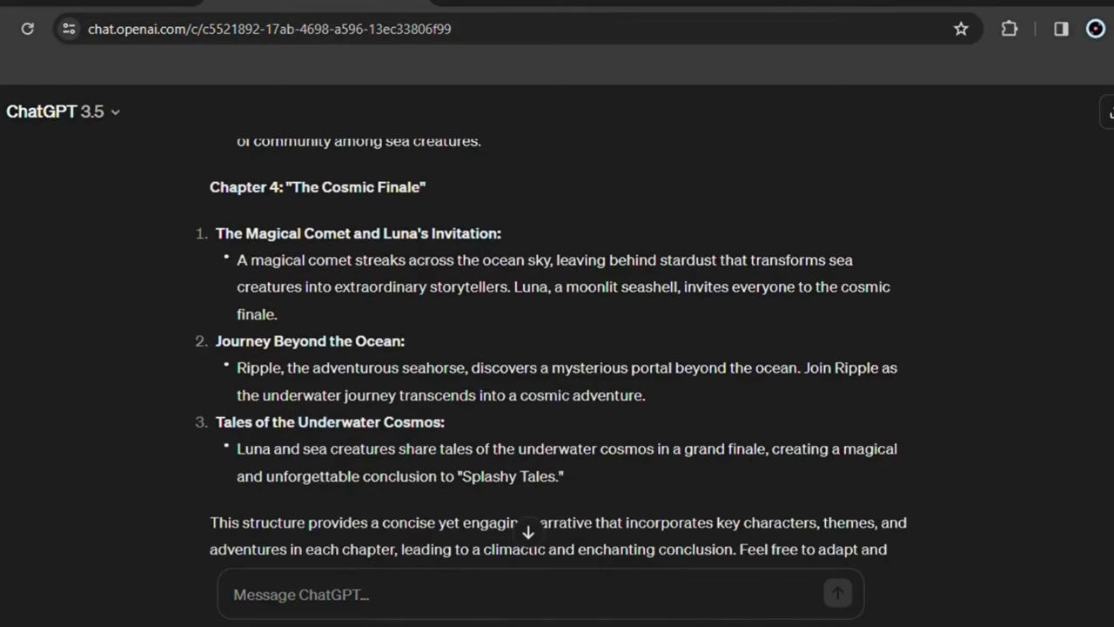
{"action": "scroll", "coordinate": [550, 348], "scroll_direction": "down", "scroll_amount": 1}
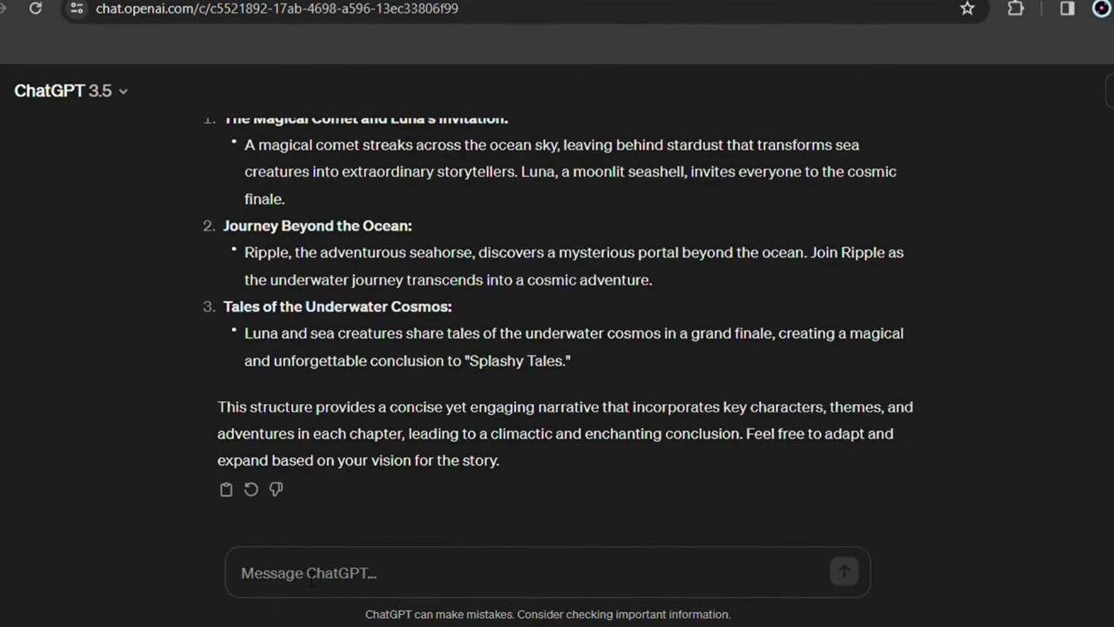
{"action": "type", "text": "Now create a rhythm story for chapter 1, but not too long."}
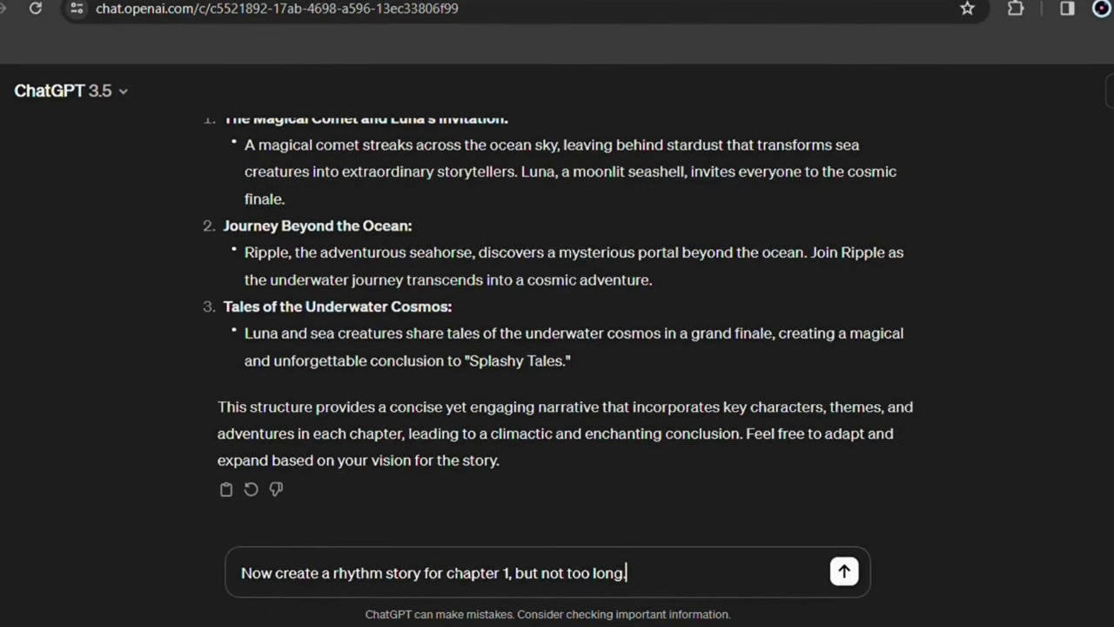
{"action": "left_click", "coordinate": [845, 572]}
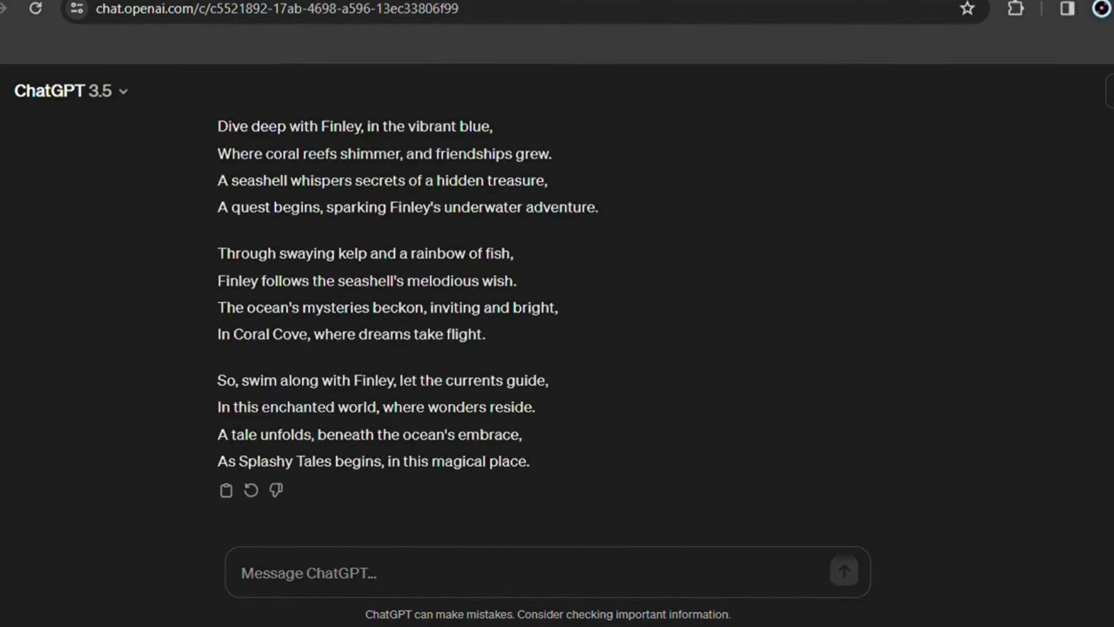
Request rhythm stories that are not too long for chapter 2 and chapter 3, reusing the same prompt wording.
{"action": "type", "text": "Now create a rhythm story for chapter 2, but not too long."}
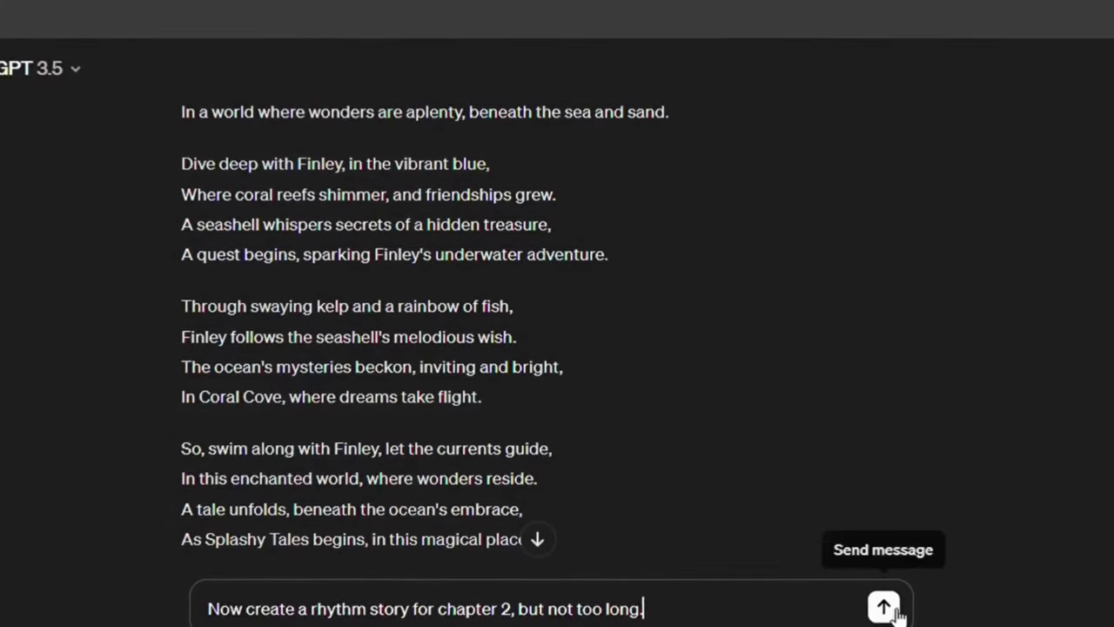
{"action": "left_click", "coordinate": [844, 571]}
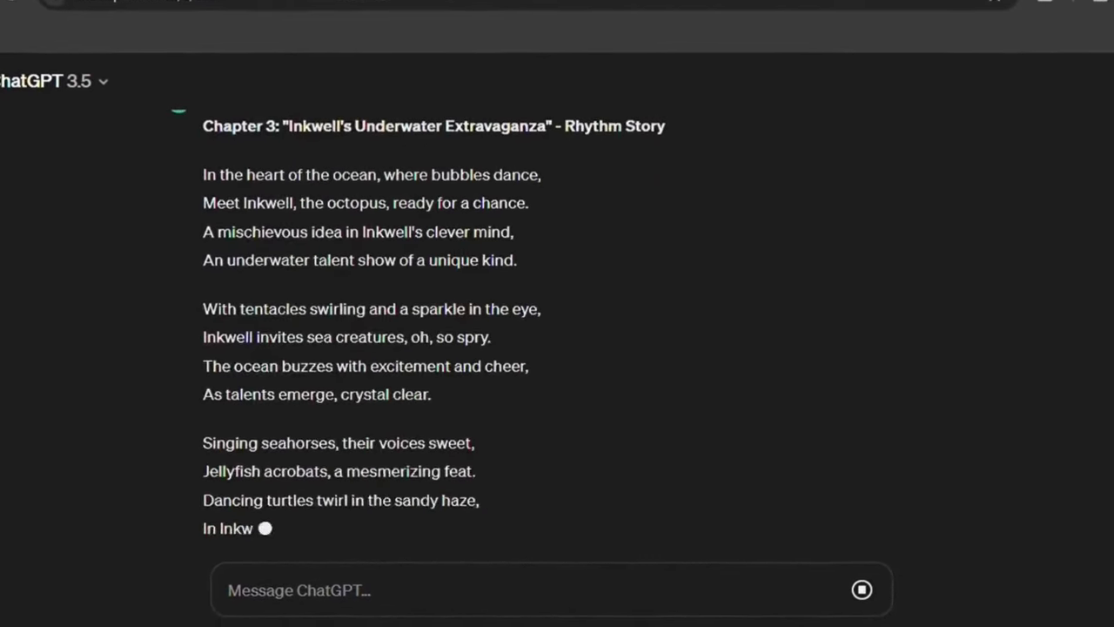
{"action": "left_click", "coordinate": [532, 585]}
{"action": "type", "text": "Now create a rhythm story for chapter 2, but not too long."}
{"action": "left_click", "coordinate": [519, 572]}
{"action": "key", "text": "BackSpace"}
{"action": "key", "text": "BackSpace"}
{"action": "type", "text": "3"}
{"action": "key", "text": "Return"}
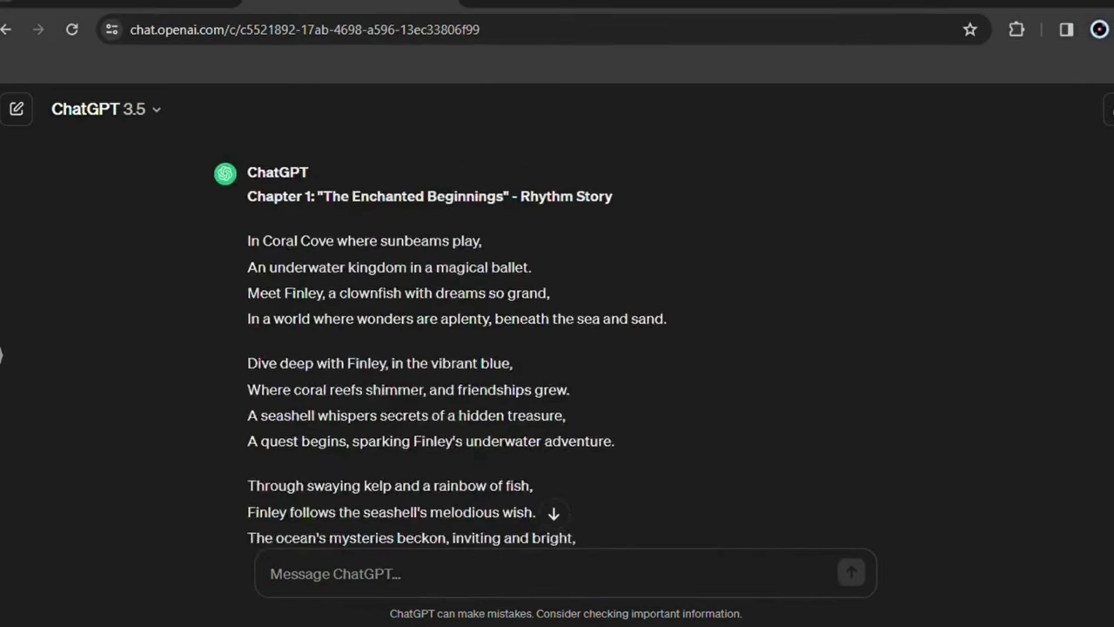
{"action": "scroll", "coordinate": [557, 348], "scroll_direction": "down", "scroll_amount": 1}
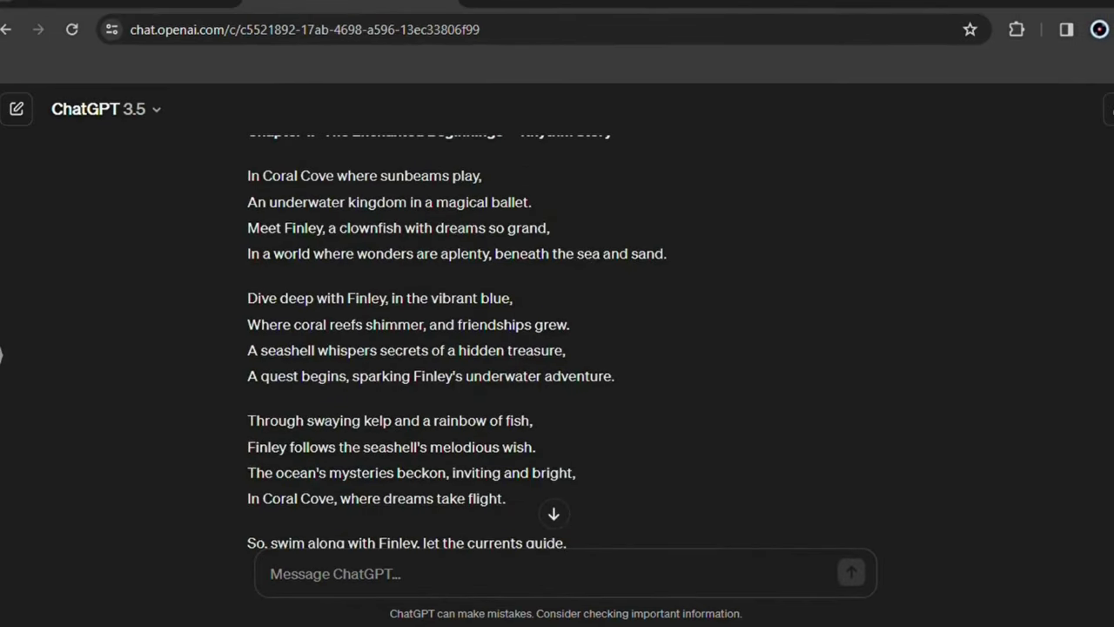
Read through the rhythm stories for chapters 1 to 4 in the ChatGPT conversation.
{"action": "scroll", "coordinate": [557, 348], "scroll_direction": "down", "scroll_amount": 5}
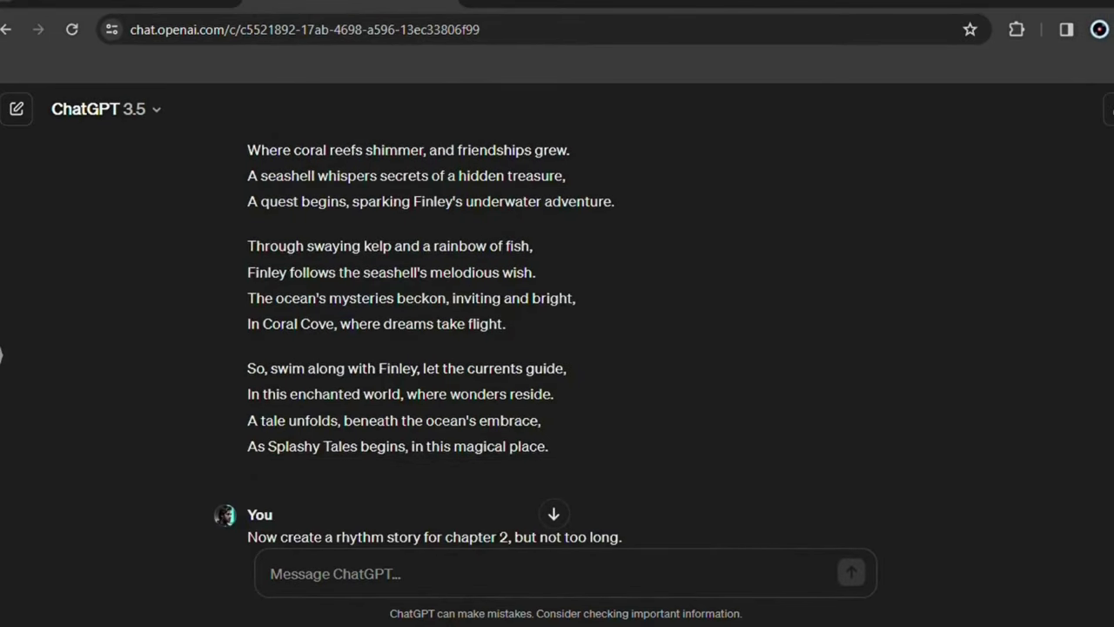
{"action": "scroll", "coordinate": [557, 348], "scroll_direction": "down", "scroll_amount": 4}
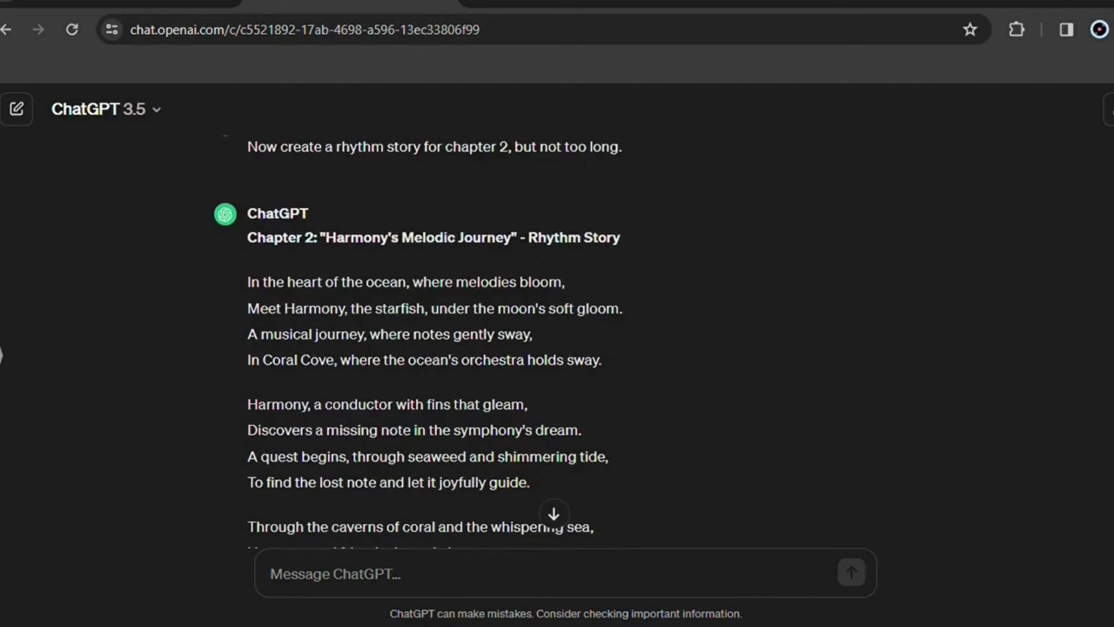
{"action": "scroll", "coordinate": [557, 349], "scroll_direction": "down", "scroll_amount": 6}
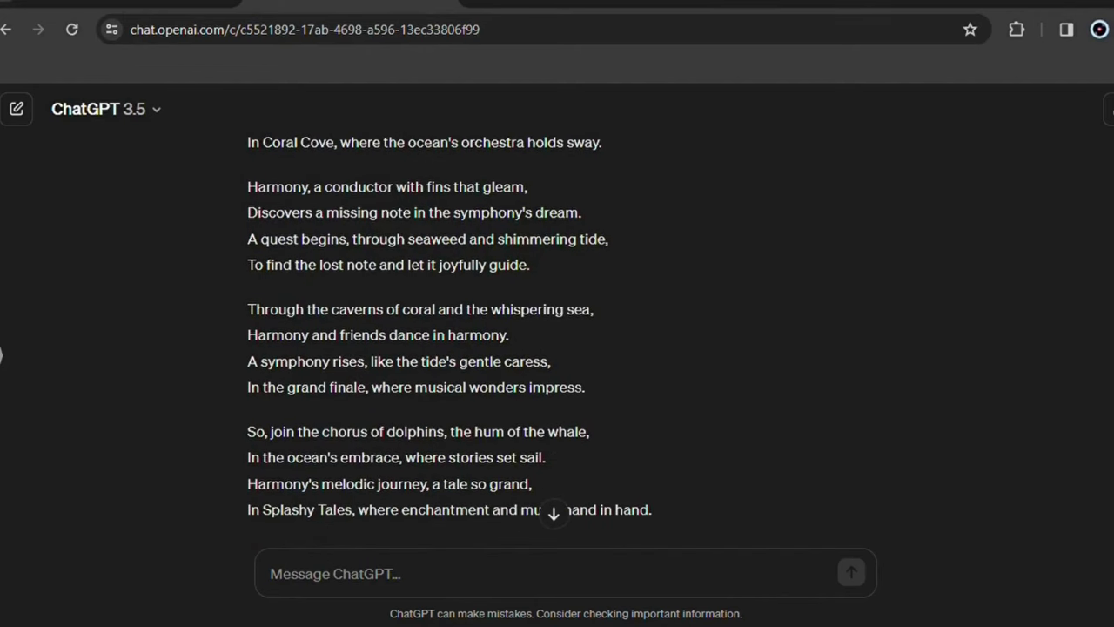
{"action": "scroll", "coordinate": [557, 349], "scroll_direction": "down", "scroll_amount": 5}
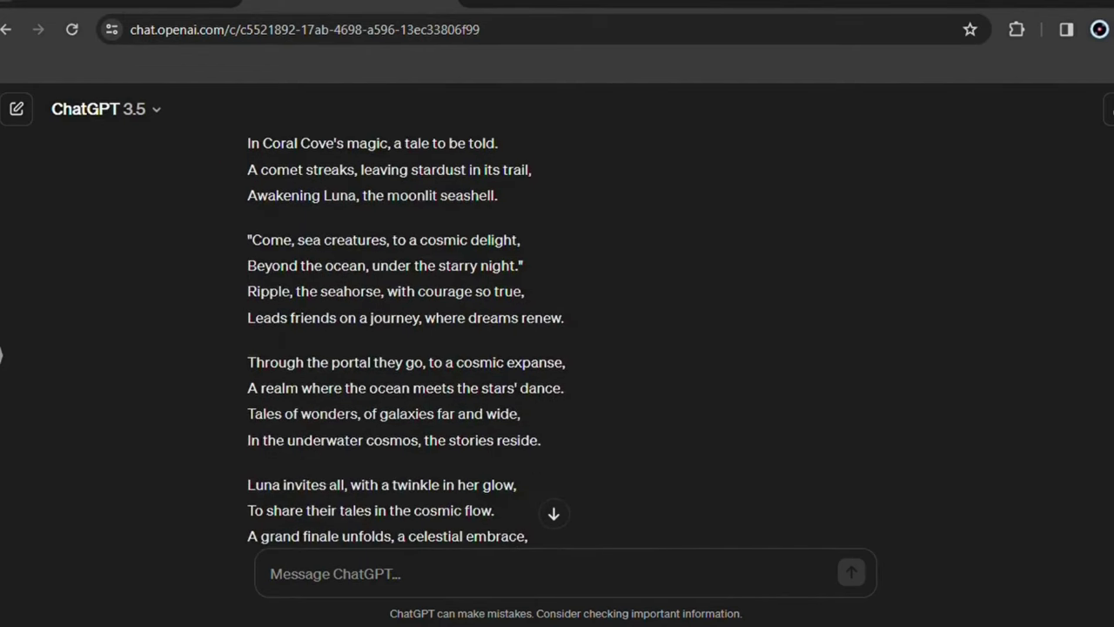
{"action": "scroll", "coordinate": [557, 348], "scroll_direction": "down", "scroll_amount": 2}
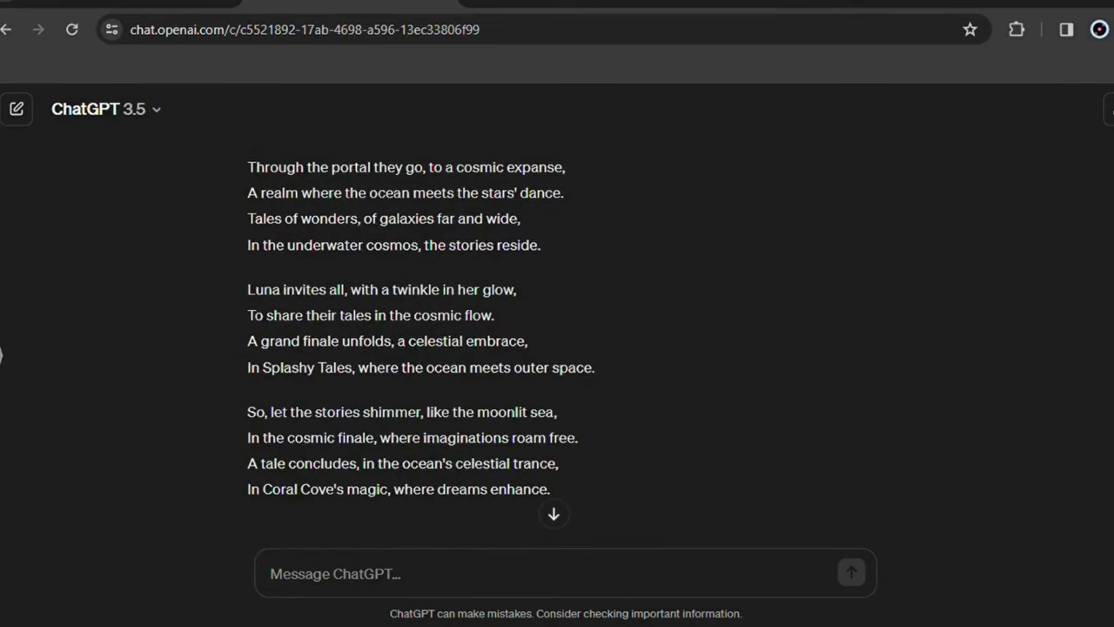
{"action": "scroll", "coordinate": [557, 349], "scroll_direction": "down", "scroll_amount": 6}
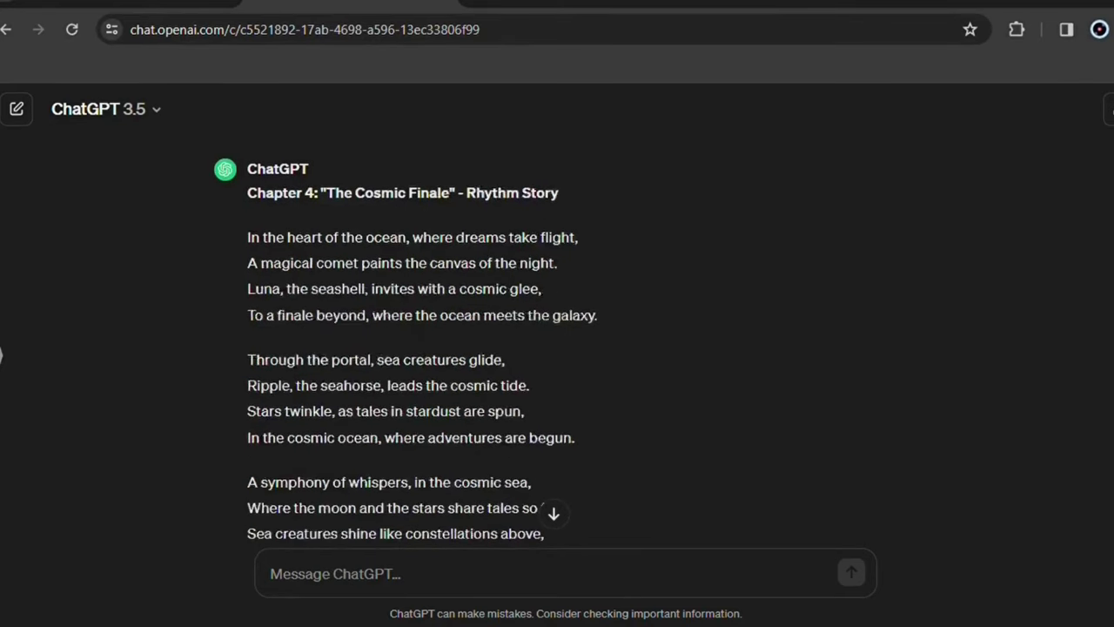
{"action": "scroll", "coordinate": [557, 348], "scroll_direction": "down", "scroll_amount": 3}
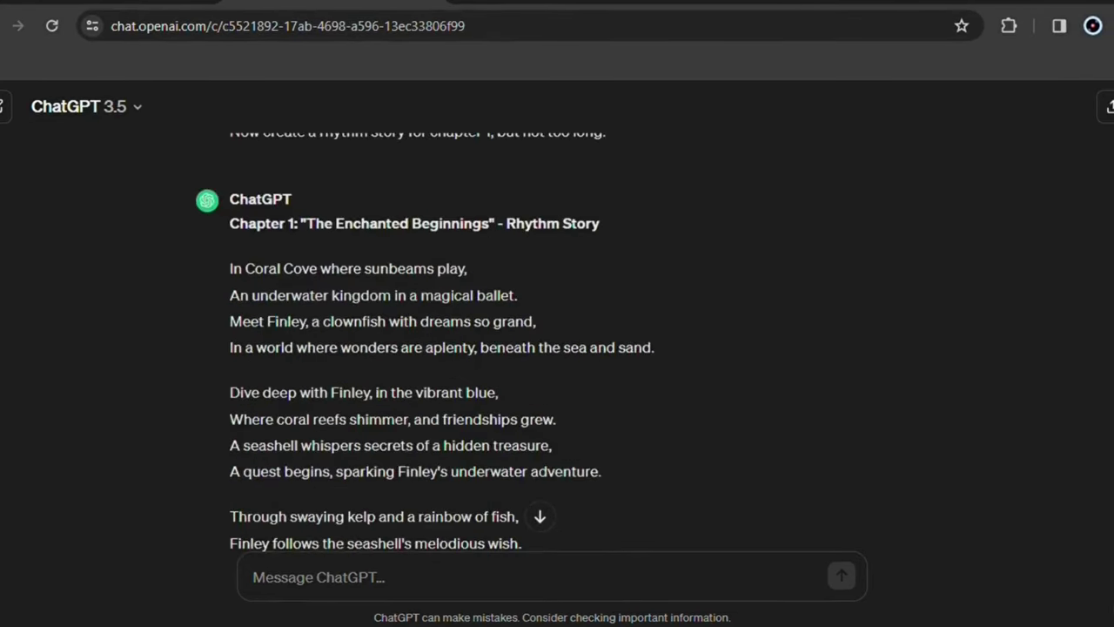
{"action": "scroll", "coordinate": [557, 348], "scroll_direction": "down", "scroll_amount": 15}
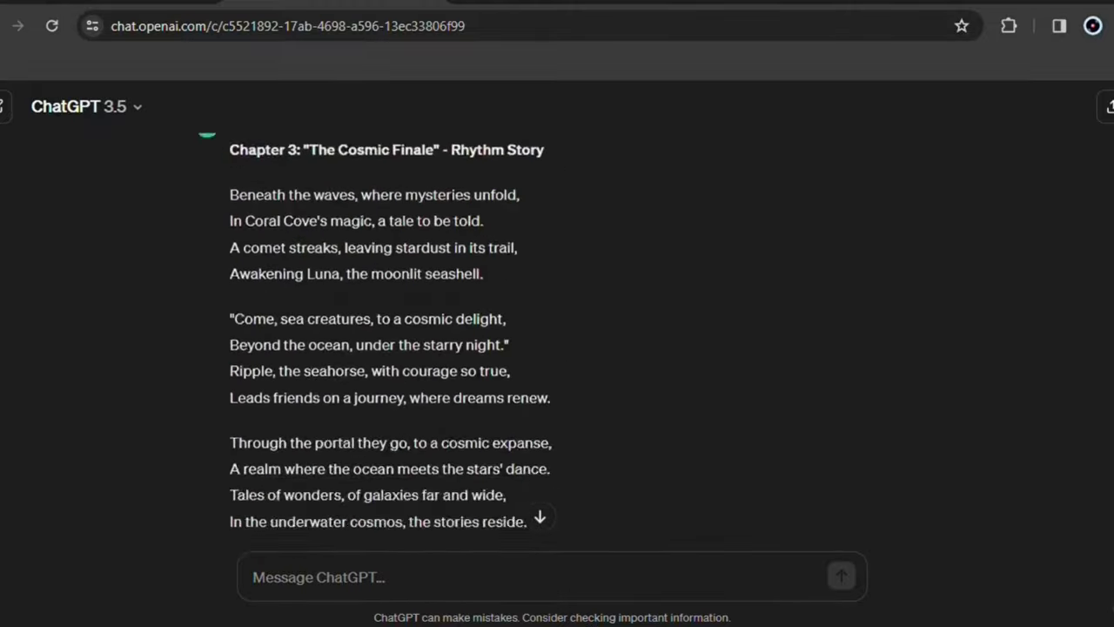
{"action": "scroll", "coordinate": [557, 348], "scroll_direction": "down", "scroll_amount": 10}
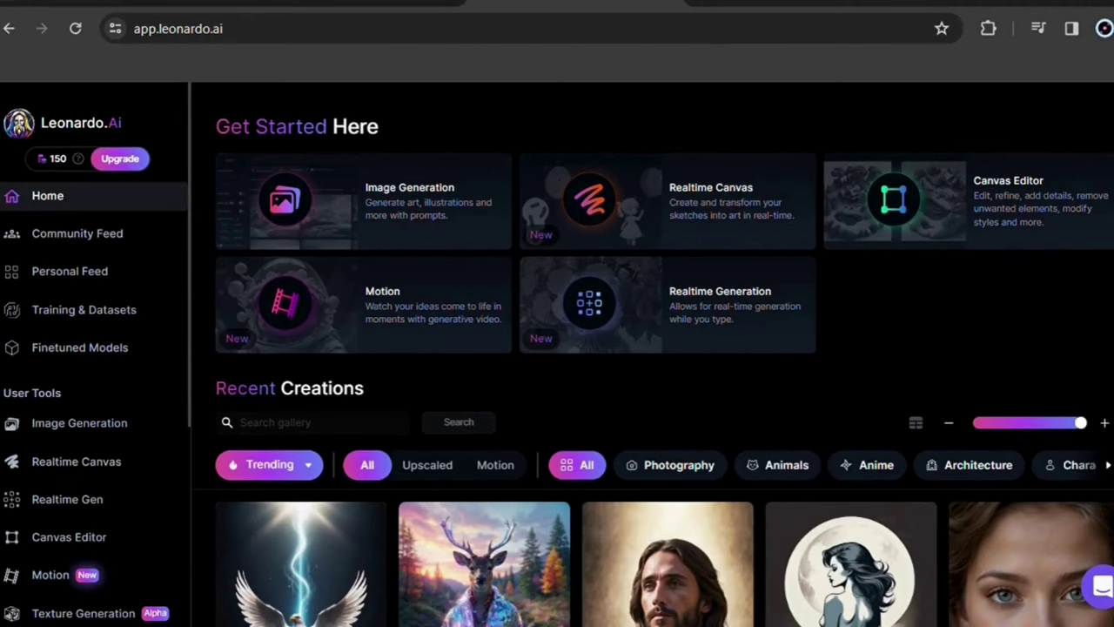
Switch to Leonardo.Ai, browse the Recent Creations gallery, and open the Image Generation tool.
{"action": "scroll", "coordinate": [664, 354], "scroll_direction": "down", "scroll_amount": 12}
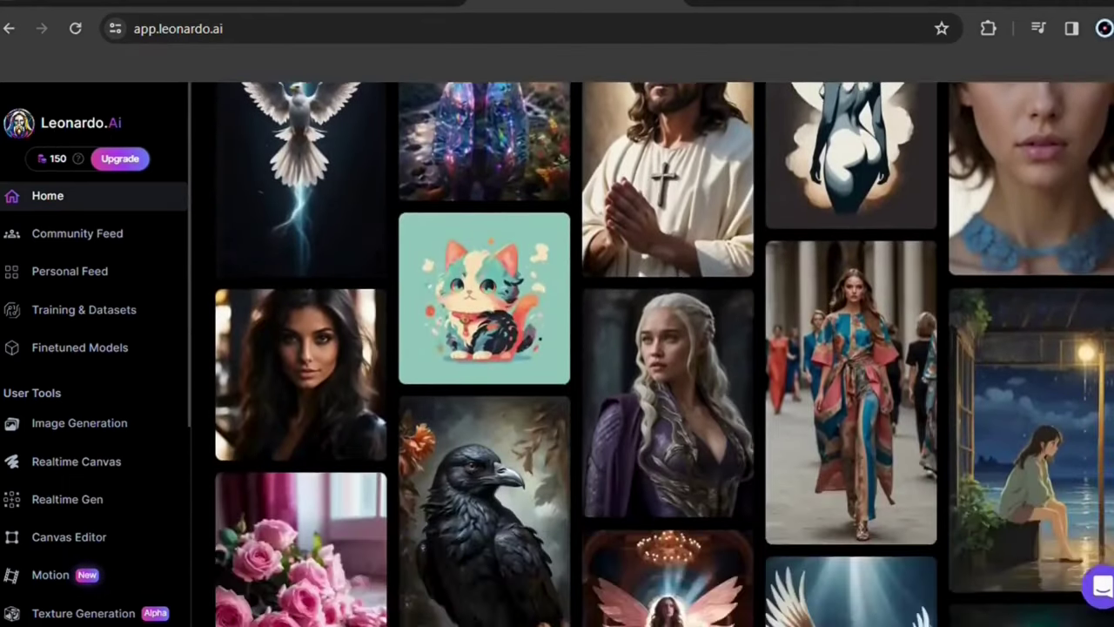
{"action": "scroll", "coordinate": [664, 355], "scroll_direction": "down", "scroll_amount": 12}
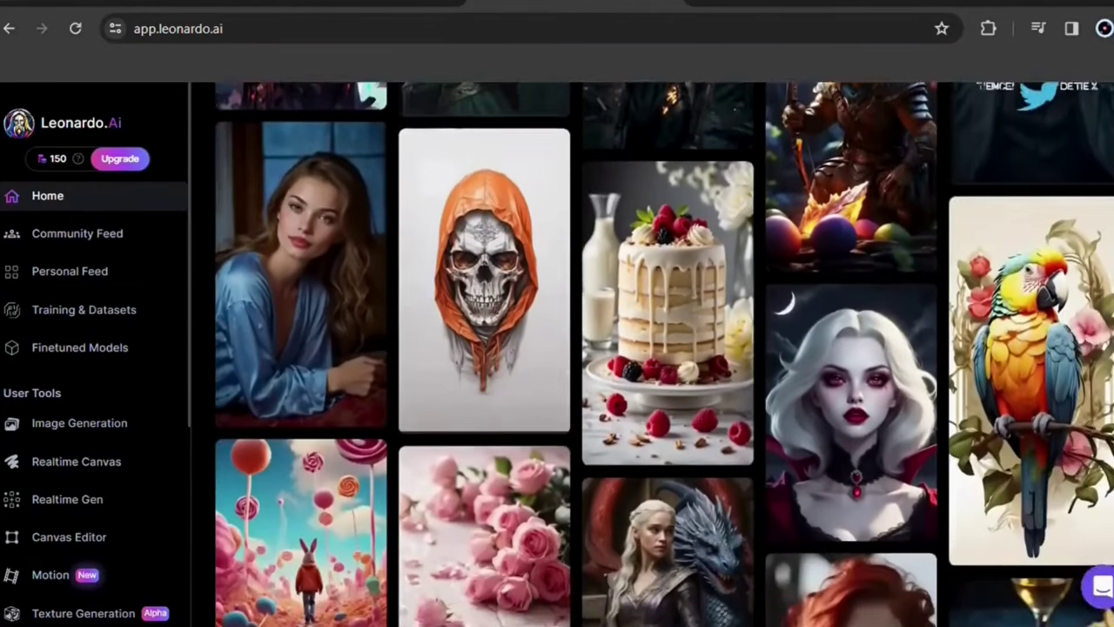
{"action": "scroll", "coordinate": [664, 354], "scroll_direction": "down", "scroll_amount": 12}
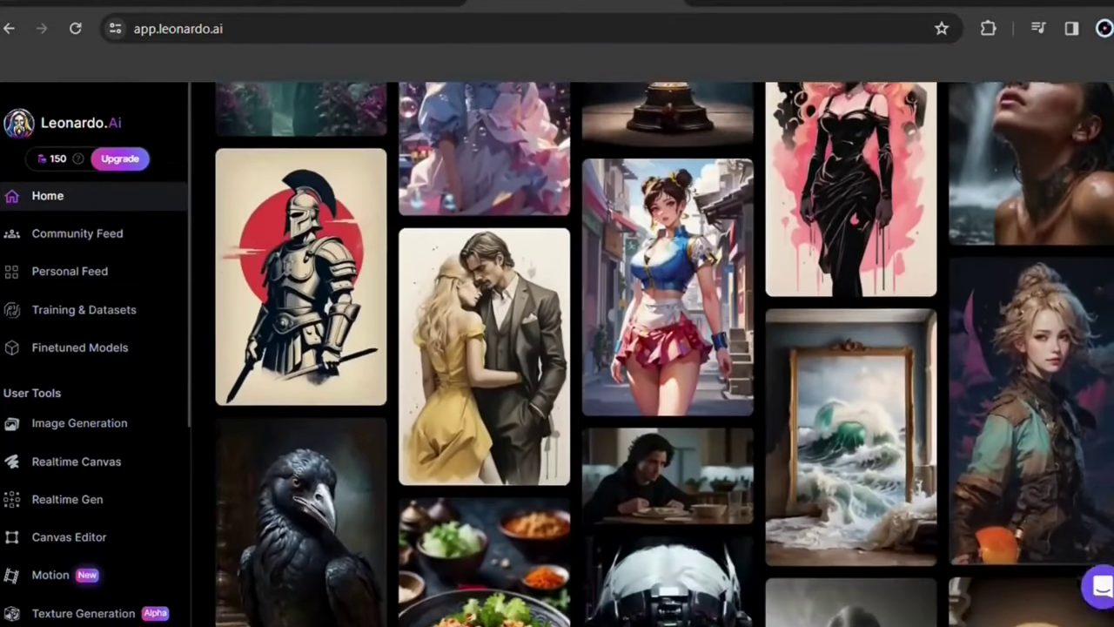
{"action": "scroll", "coordinate": [664, 354], "scroll_direction": "down", "scroll_amount": 9}
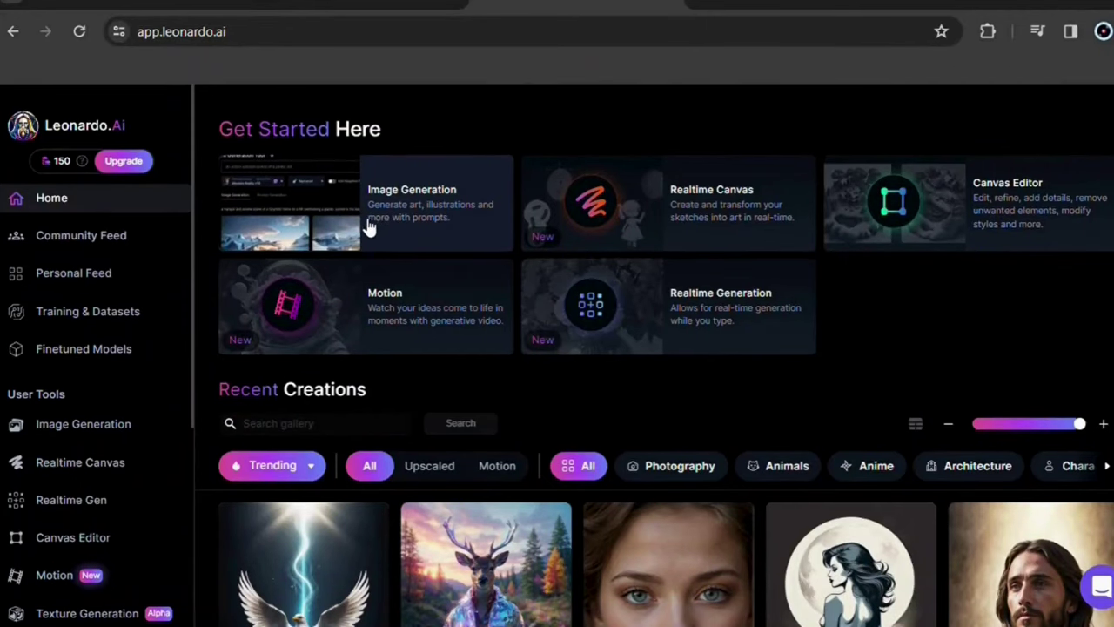
{"action": "left_click", "coordinate": [393, 228]}
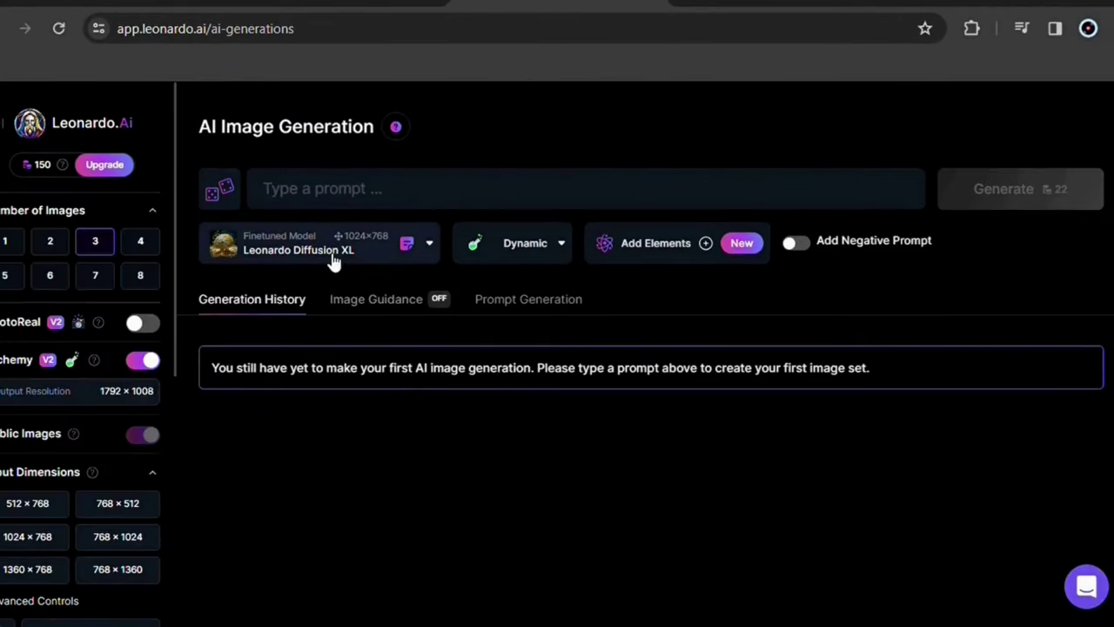
Set the finetuned model to Absolute Reality v1.6 and the generation style to Creative.
{"action": "left_click", "coordinate": [337, 259]}
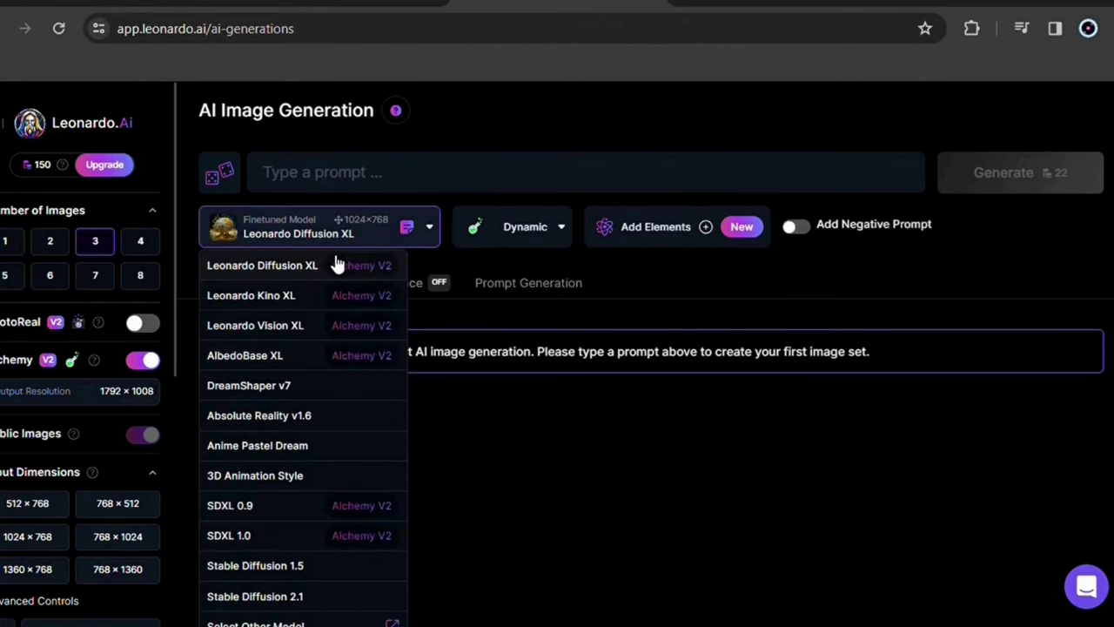
{"action": "left_click", "coordinate": [258, 418]}
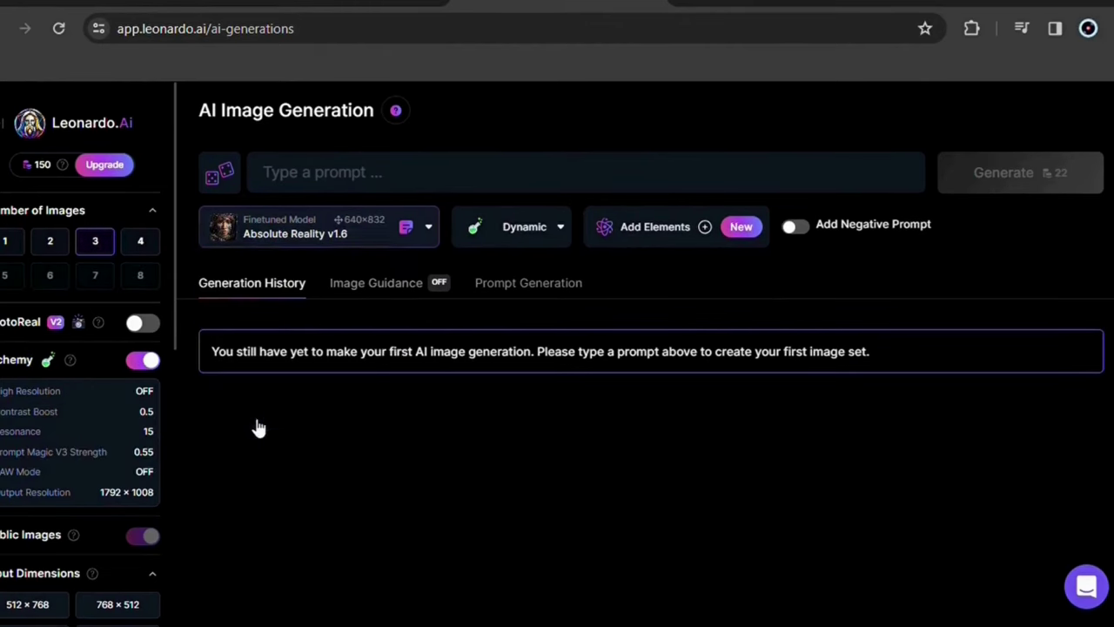
{"action": "left_click", "coordinate": [548, 236]}
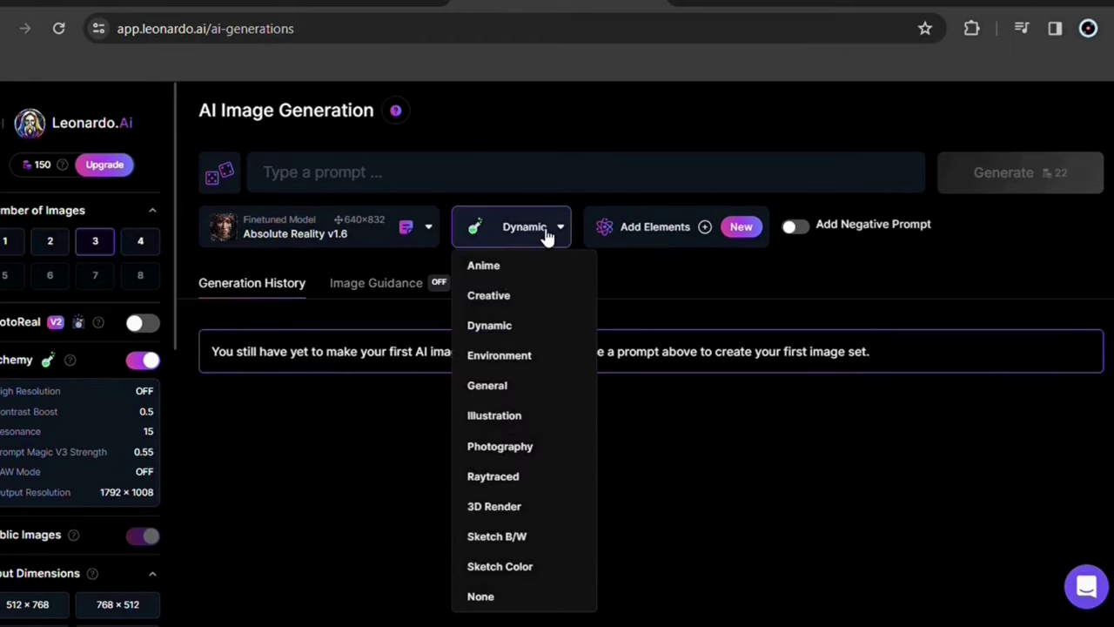
{"action": "left_click", "coordinate": [493, 297]}
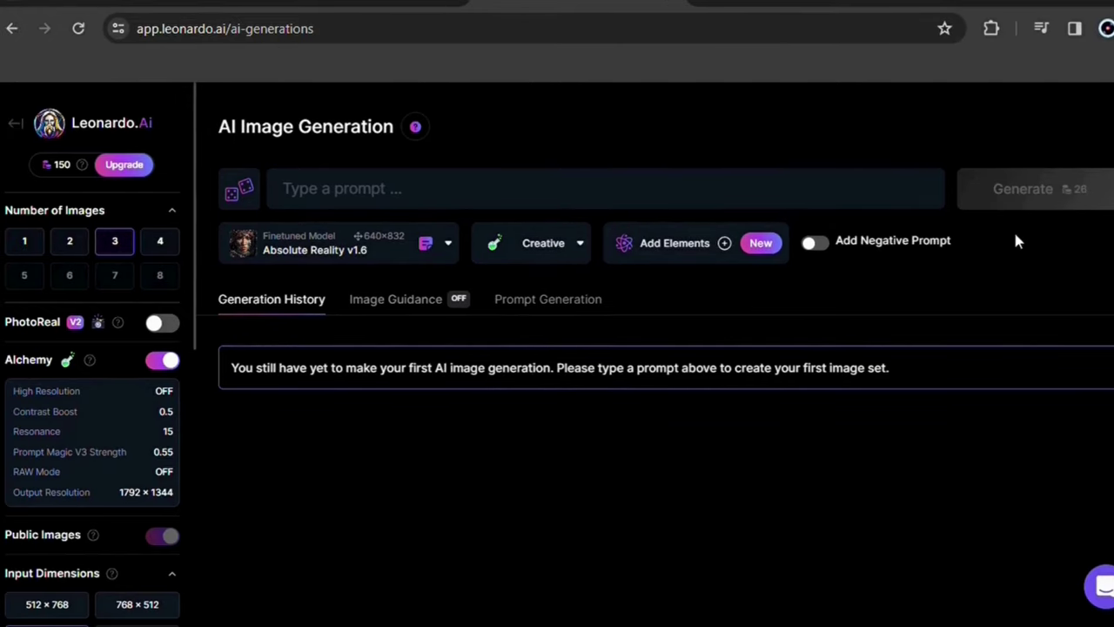
Set the number of images to 4 and the input height to 1024 px for a 1:1 format.
{"action": "left_click", "coordinate": [160, 241]}
{"action": "left_click_drag", "start_coordinate": [196, 167], "coordinate": [199, 343]}
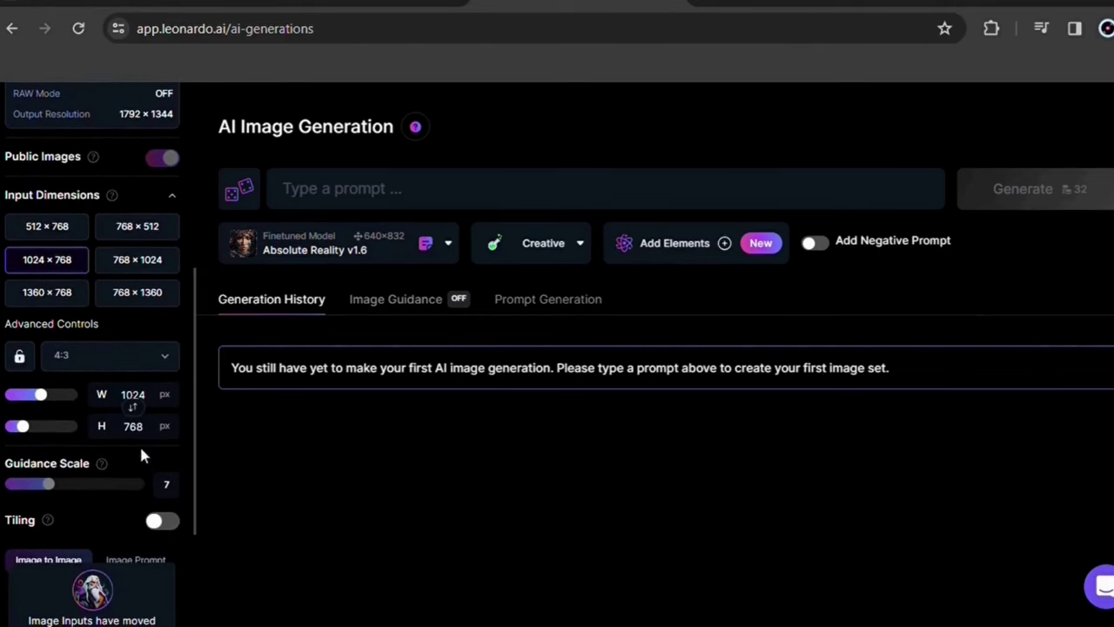
{"action": "key", "text": "BackSpace"}
{"action": "key", "text": "BackSpace"}
{"action": "key", "text": "BackSpace"}
{"action": "type", "text": "1024"}
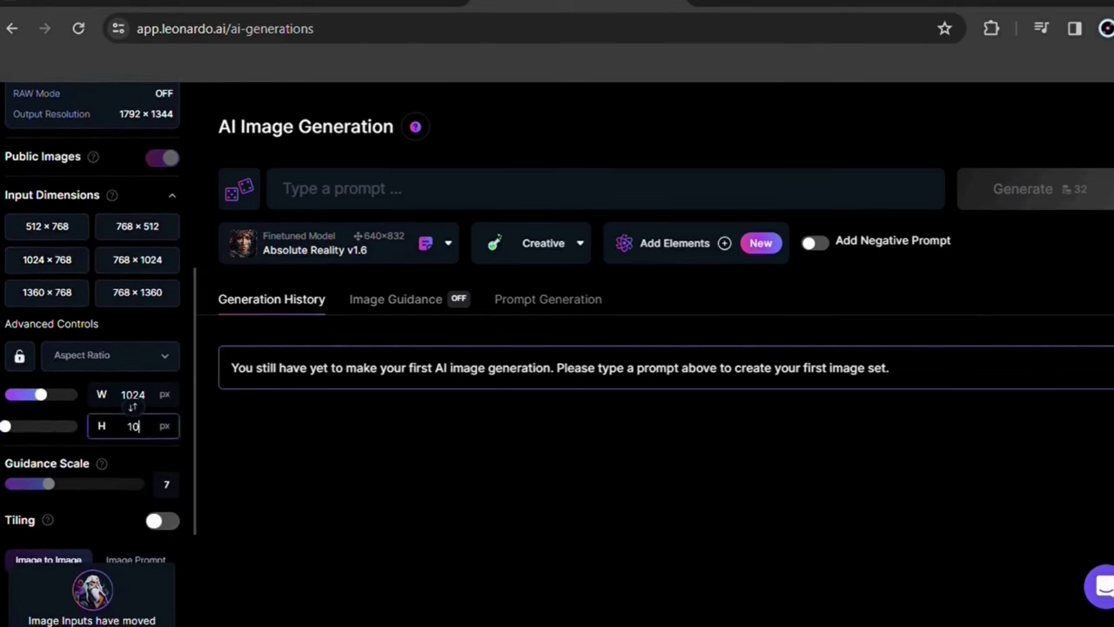
{"action": "left_click", "coordinate": [179, 450]}
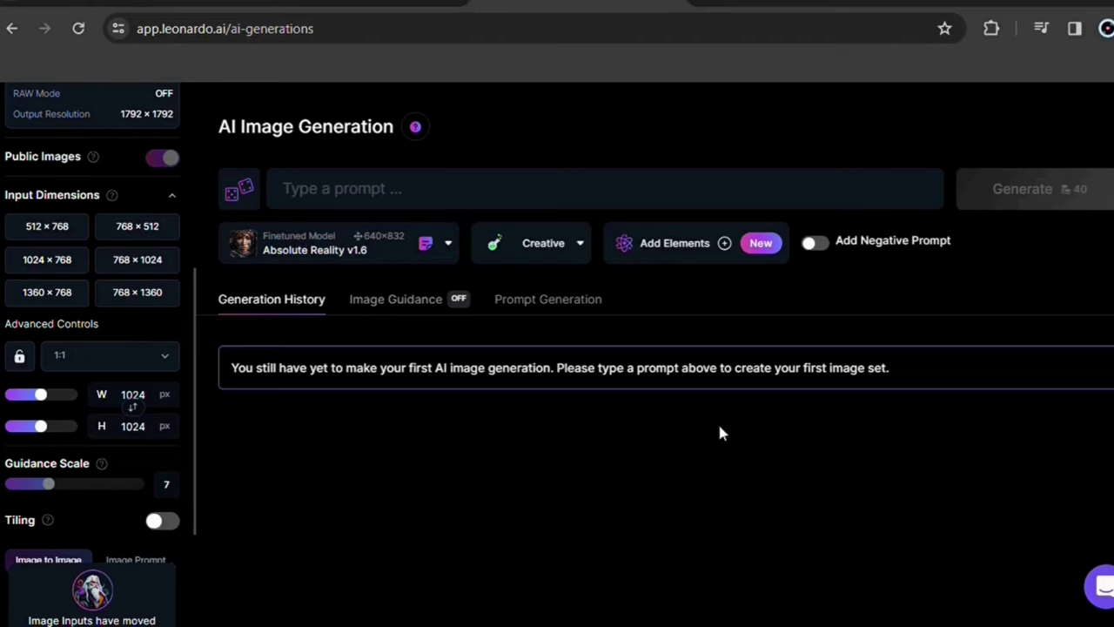
{"action": "left_click_drag", "start_coordinate": [196, 383], "coordinate": [187, 168]}
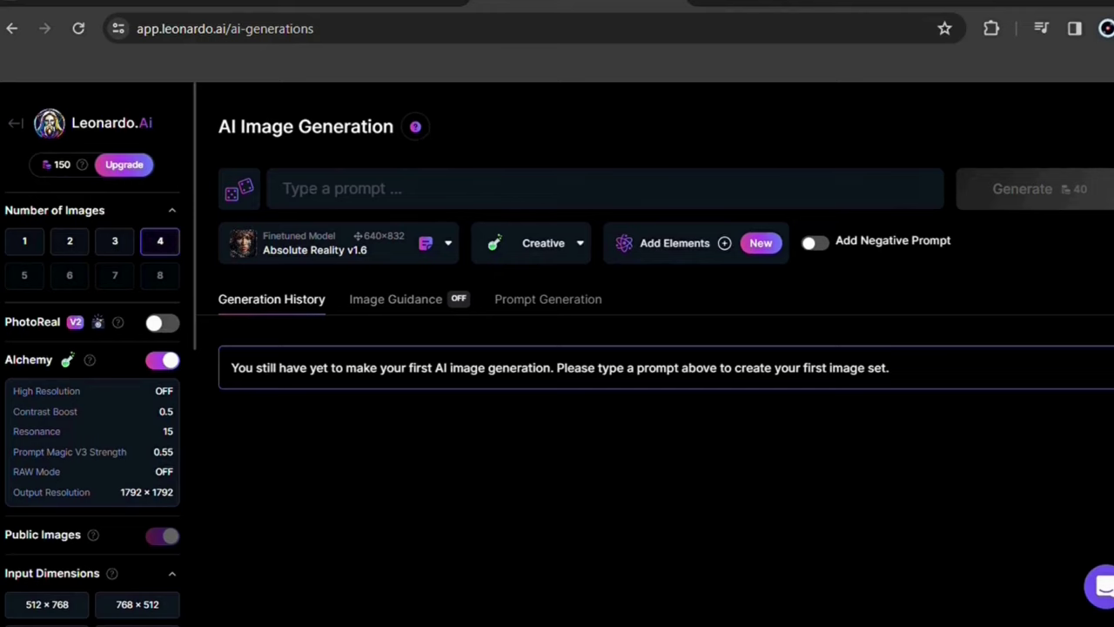
Switch back to ChatGPT and highlight the prompt that requested the four-chapter book structure.
{"action": "left_click", "coordinate": [282, 188]}
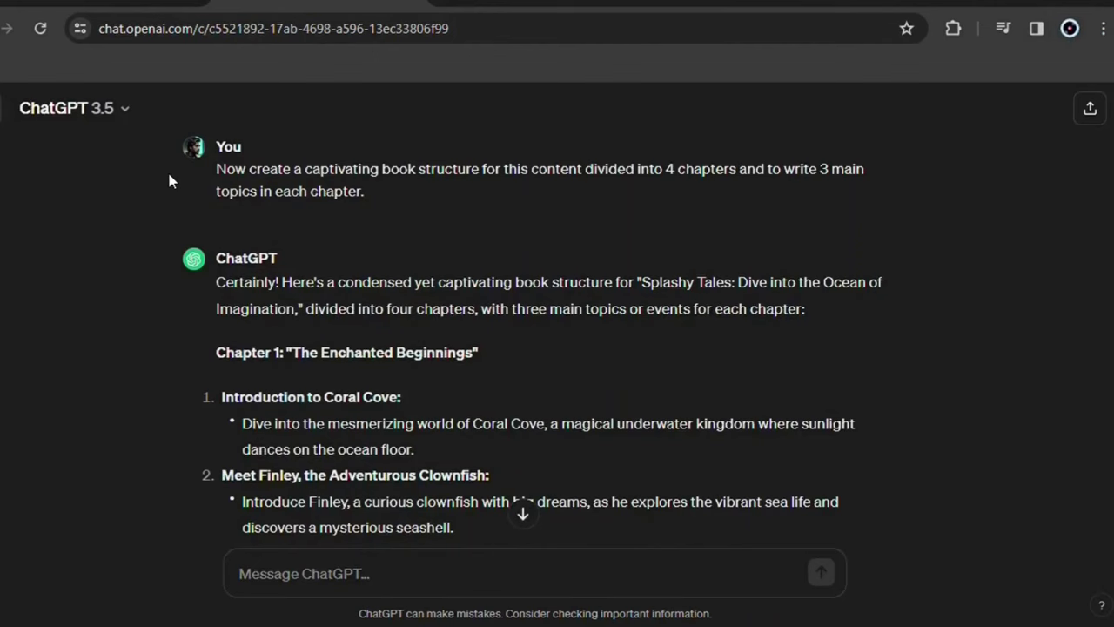
{"action": "left_click_drag", "start_coordinate": [217, 170], "coordinate": [385, 197]}
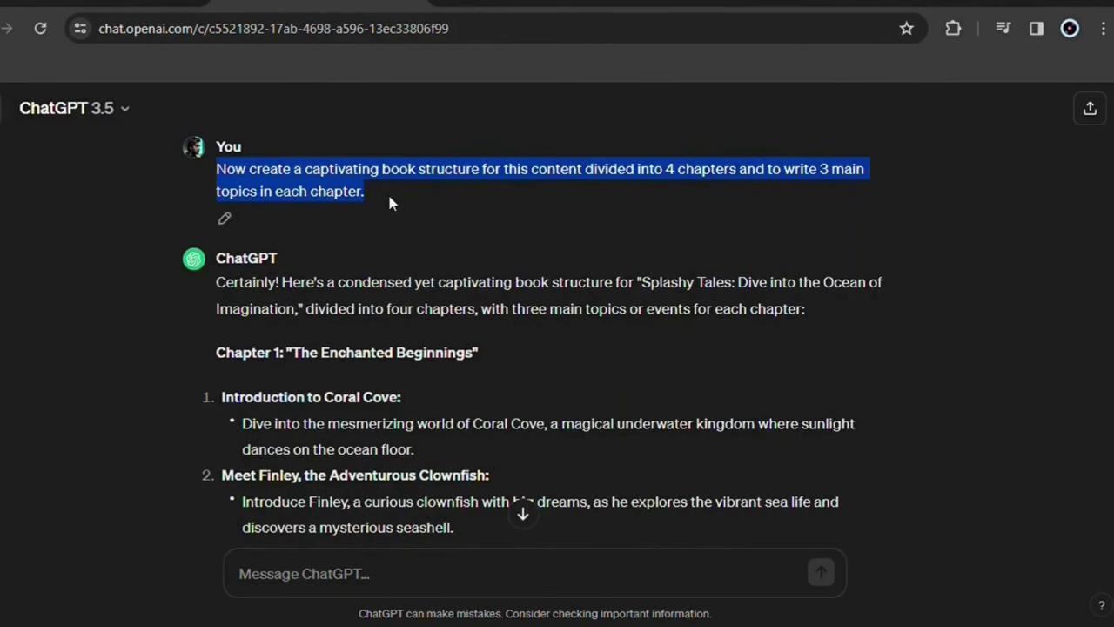
{"action": "left_click", "coordinate": [688, 209]}
{"action": "scroll", "coordinate": [784, 398], "scroll_direction": "down", "scroll_amount": 3}
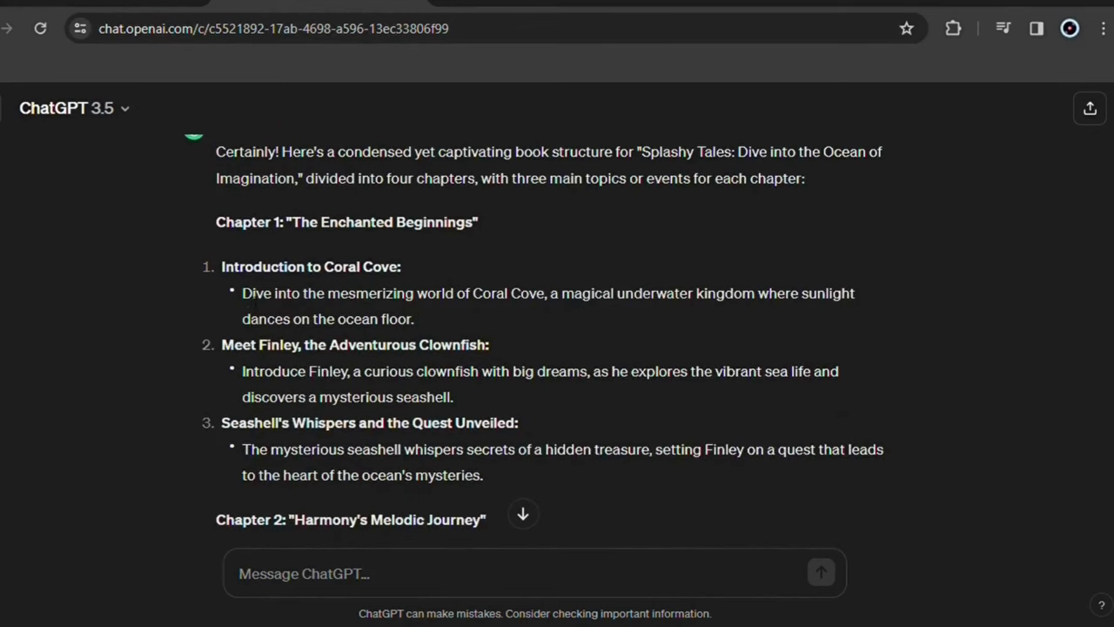
Highlight each of the three topic descriptions in Chapter 1 and review the topics of the remaining chapters.
{"action": "left_click_drag", "start_coordinate": [245, 300], "coordinate": [410, 321]}
{"action": "key", "text": "ctrl+c"}
{"action": "left_click", "coordinate": [425, 329]}
{"action": "left_click_drag", "start_coordinate": [243, 372], "coordinate": [460, 406]}
{"action": "left_click", "coordinate": [462, 414]}
{"action": "left_click_drag", "start_coordinate": [243, 451], "coordinate": [497, 483]}
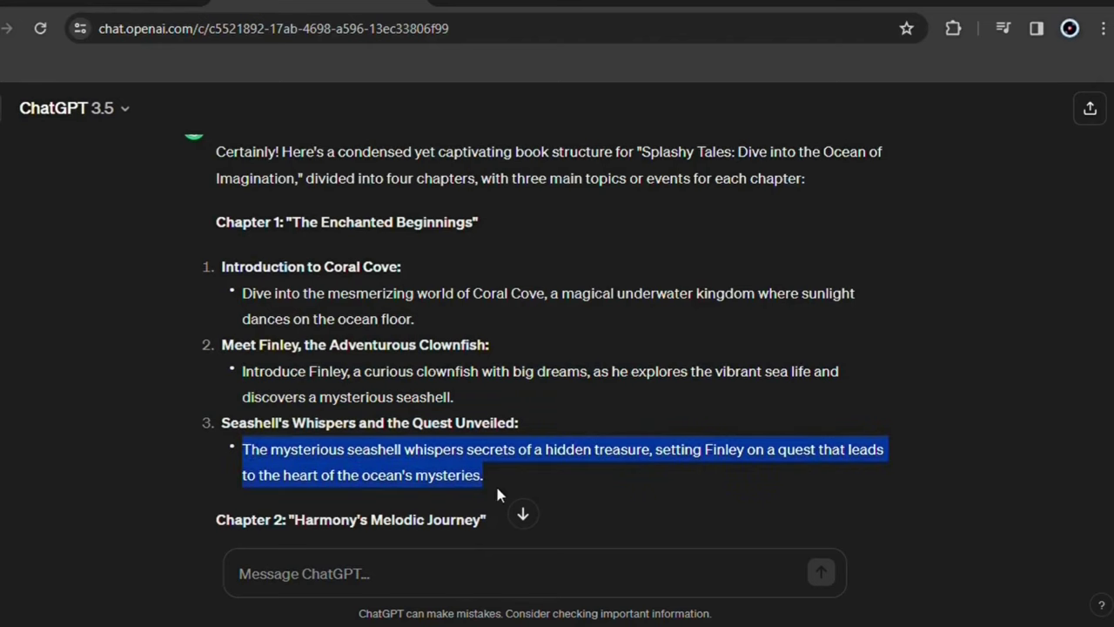
{"action": "left_click", "coordinate": [762, 495]}
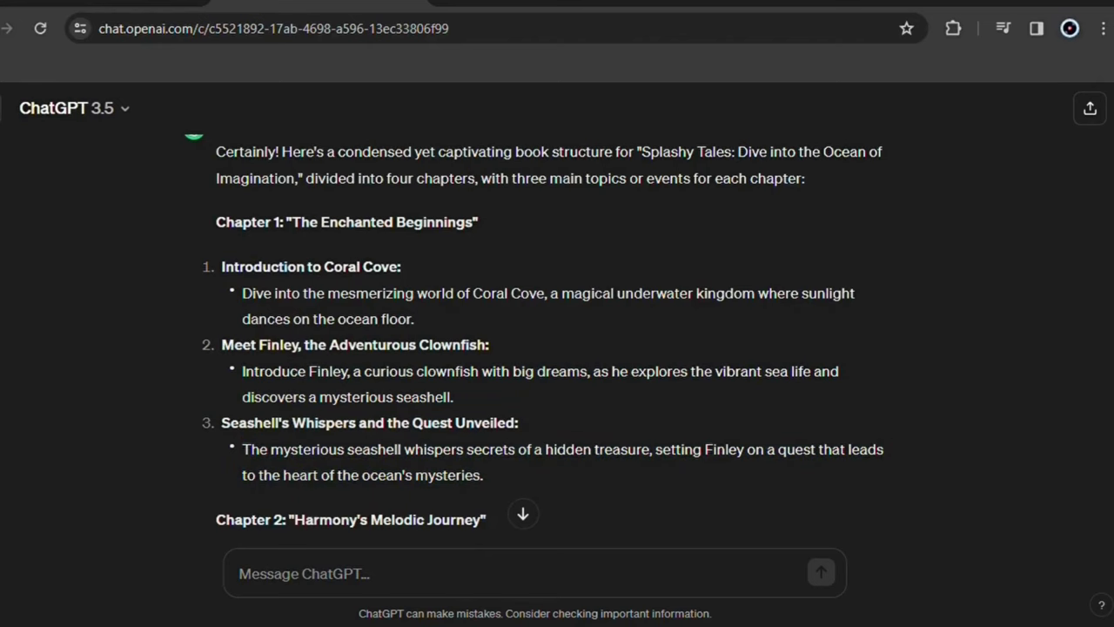
{"action": "scroll", "coordinate": [539, 348], "scroll_direction": "up", "scroll_amount": 1}
{"action": "scroll", "coordinate": [540, 348], "scroll_direction": "down", "scroll_amount": 5}
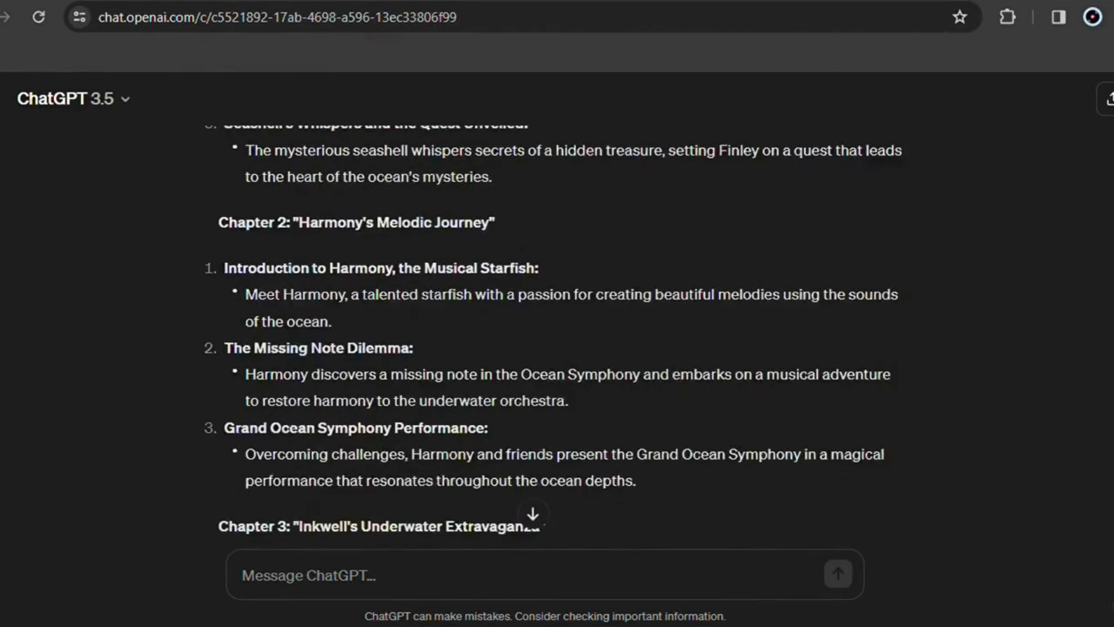
{"action": "scroll", "coordinate": [551, 339], "scroll_direction": "down", "scroll_amount": 6}
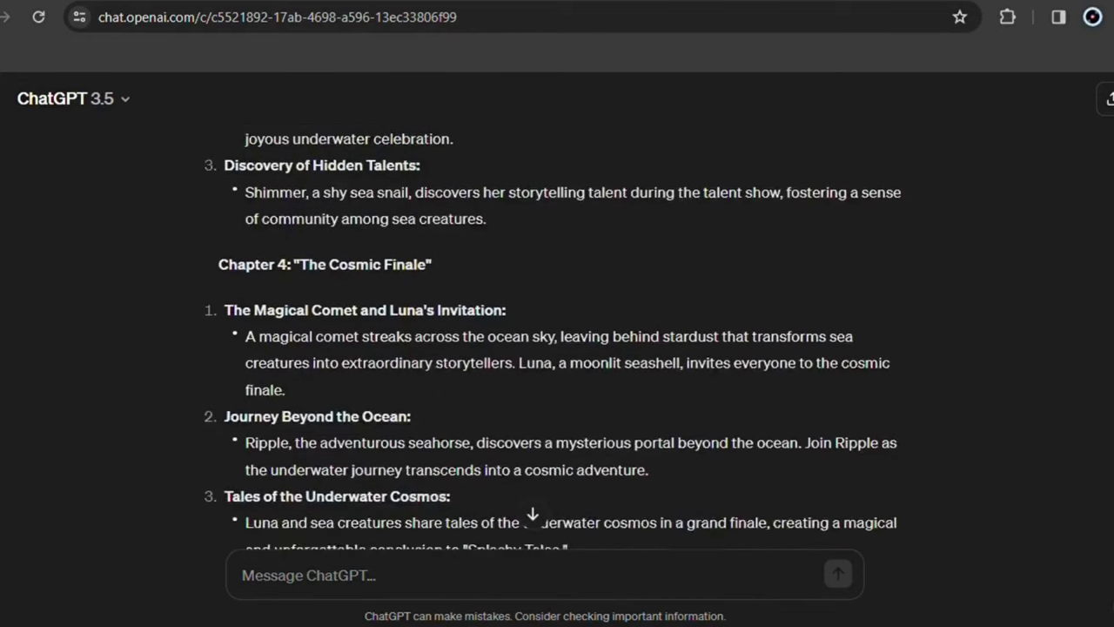
{"action": "scroll", "coordinate": [551, 339], "scroll_direction": "down", "scroll_amount": 2}
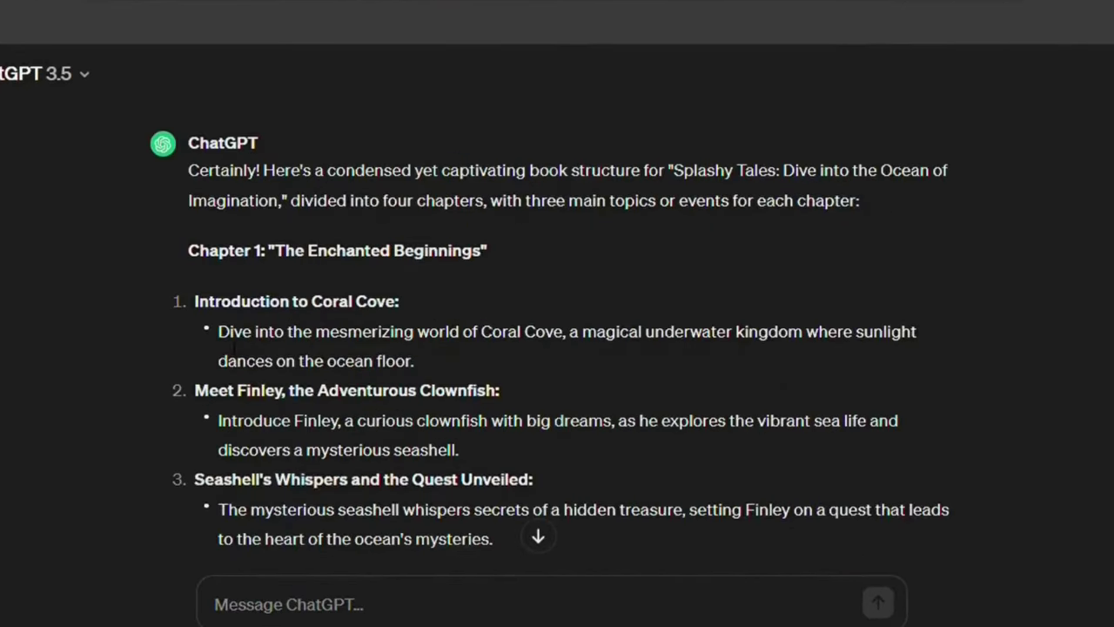
Generate images in Leonardo.Ai using Chapter 1's Introduction to Coral Cove description copied from ChatGPT as the prompt, and download the first image.
{"action": "left_click_drag", "start_coordinate": [218, 337], "coordinate": [422, 358]}
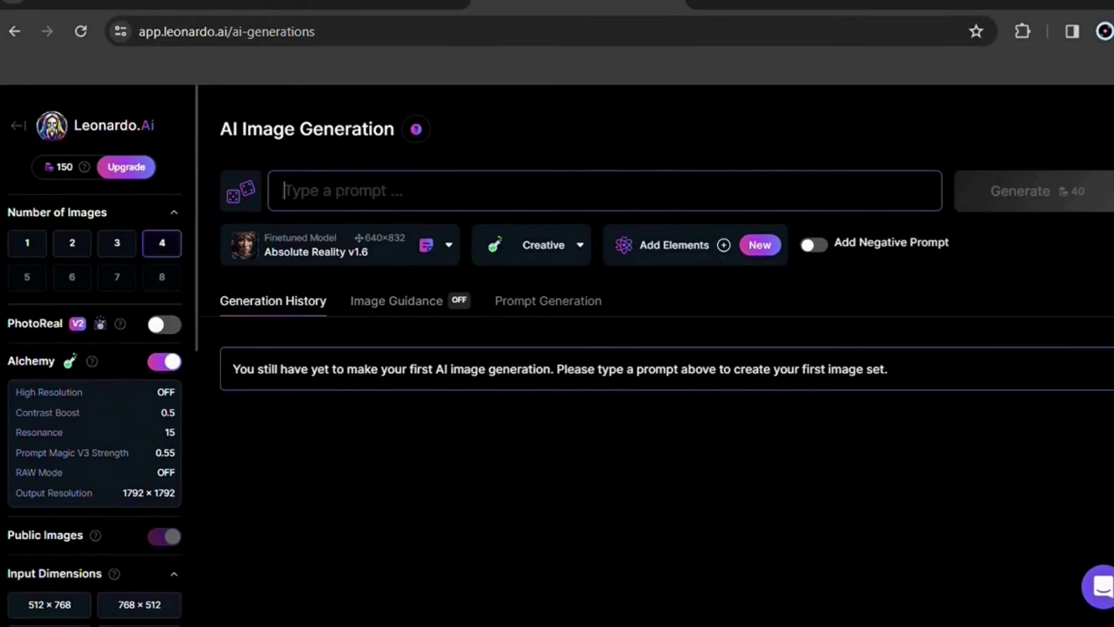
{"action": "key", "text": "ctrl+v"}
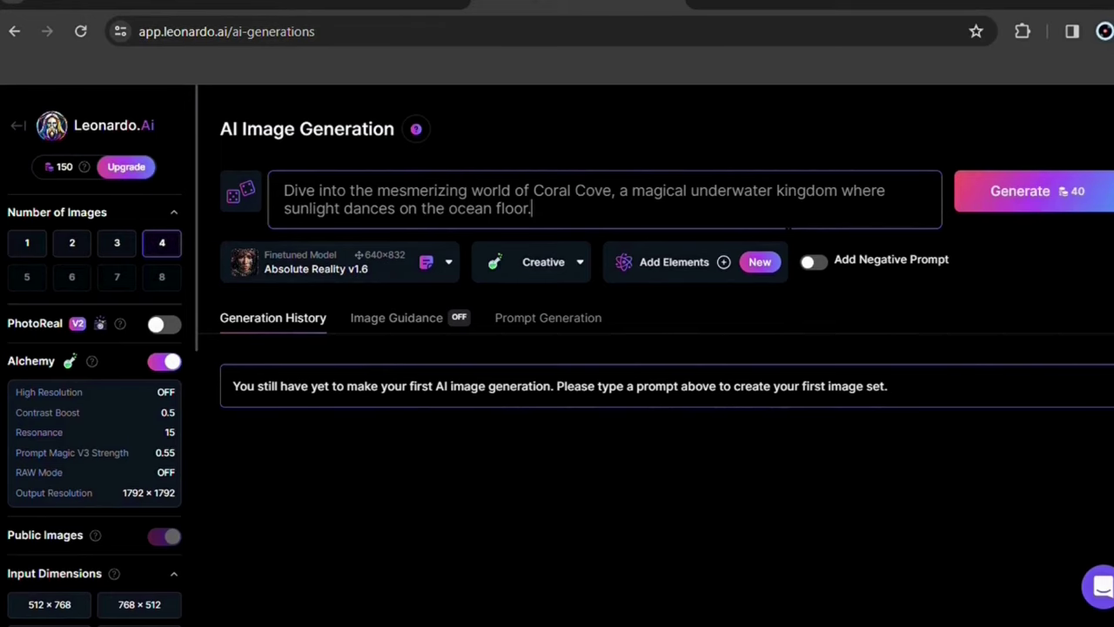
{"action": "left_click", "coordinate": [1036, 204]}
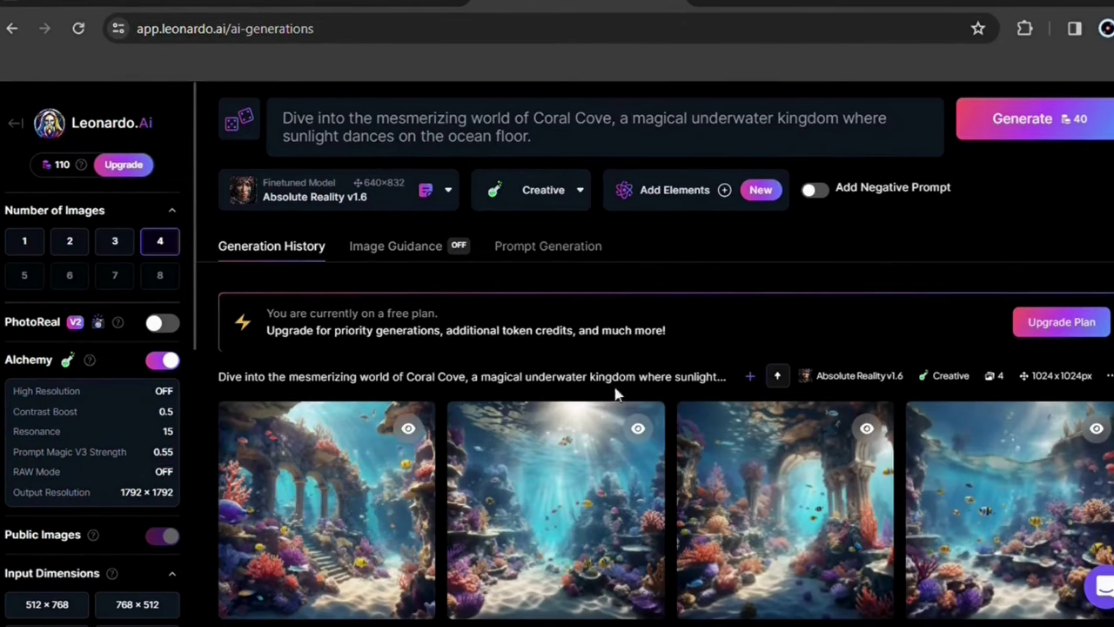
{"action": "mouse_move", "coordinate": [269, 589]}
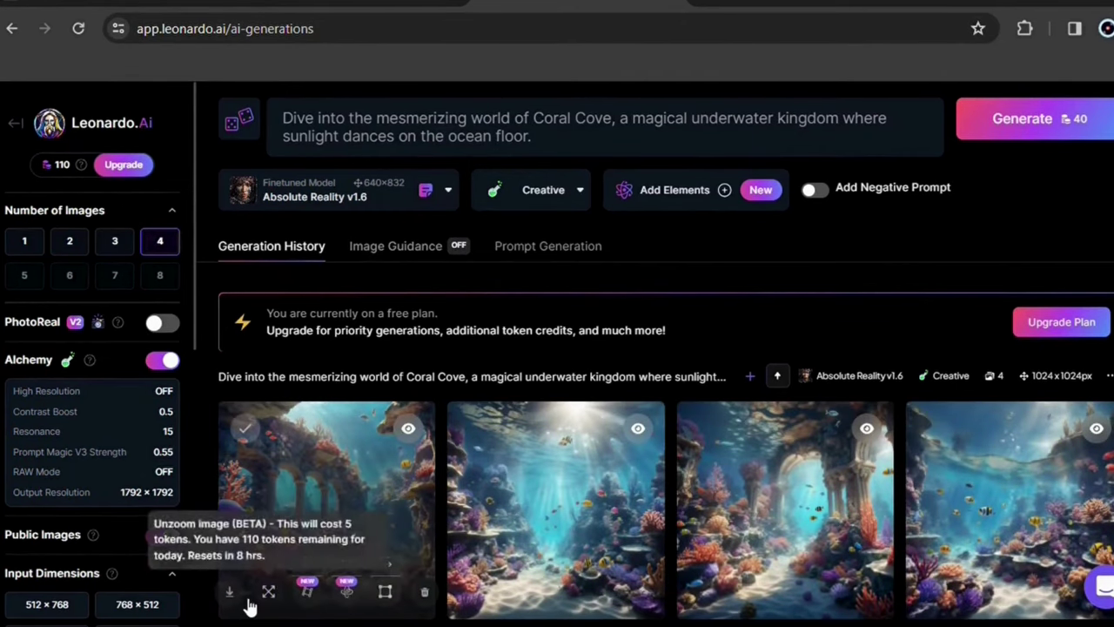
{"action": "left_click", "coordinate": [233, 595]}
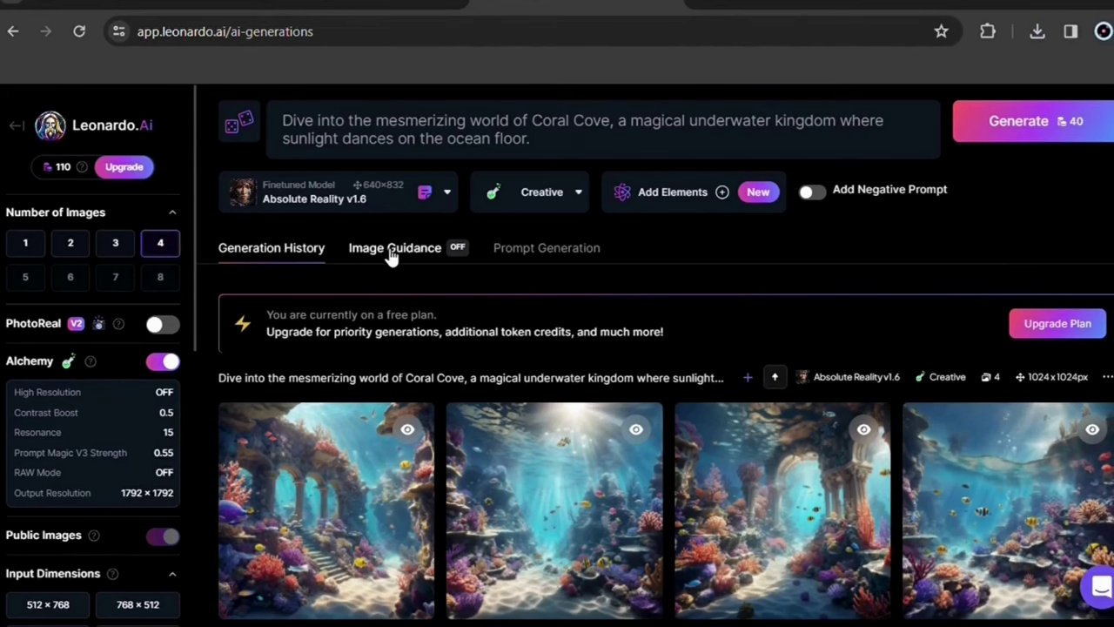
Turn on Image to Image guidance with the downloaded Coral Cove picture as source image and set its strength to 0.20.
{"action": "left_click", "coordinate": [388, 249]}
{"action": "left_click", "coordinate": [627, 317]}
{"action": "scroll", "coordinate": [413, 579], "scroll_direction": "down", "scroll_amount": 1}
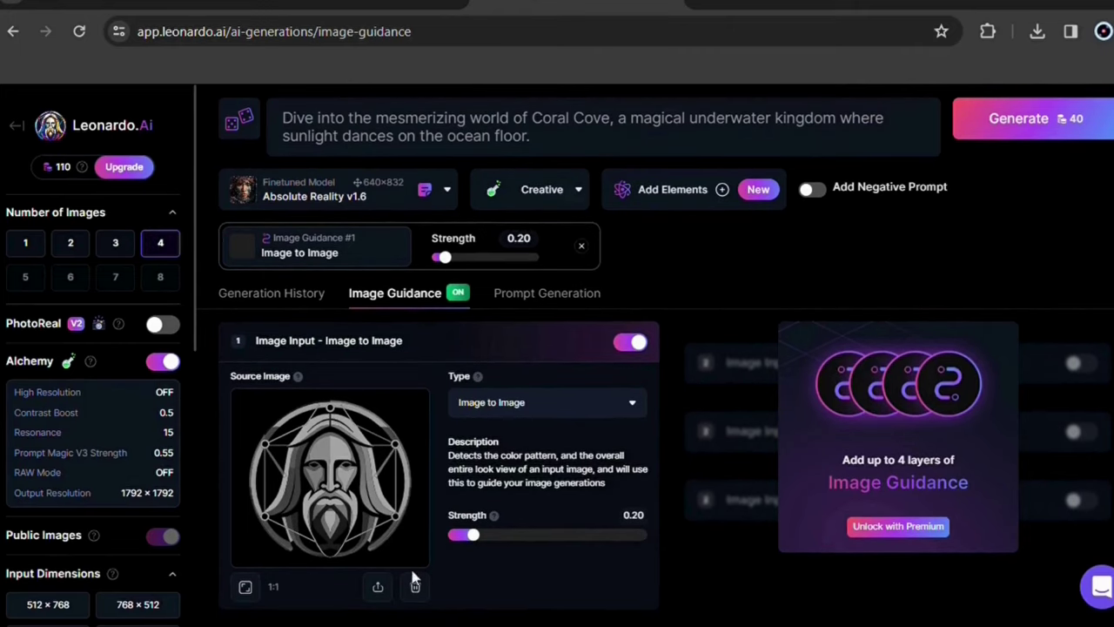
{"action": "left_click", "coordinate": [414, 587]}
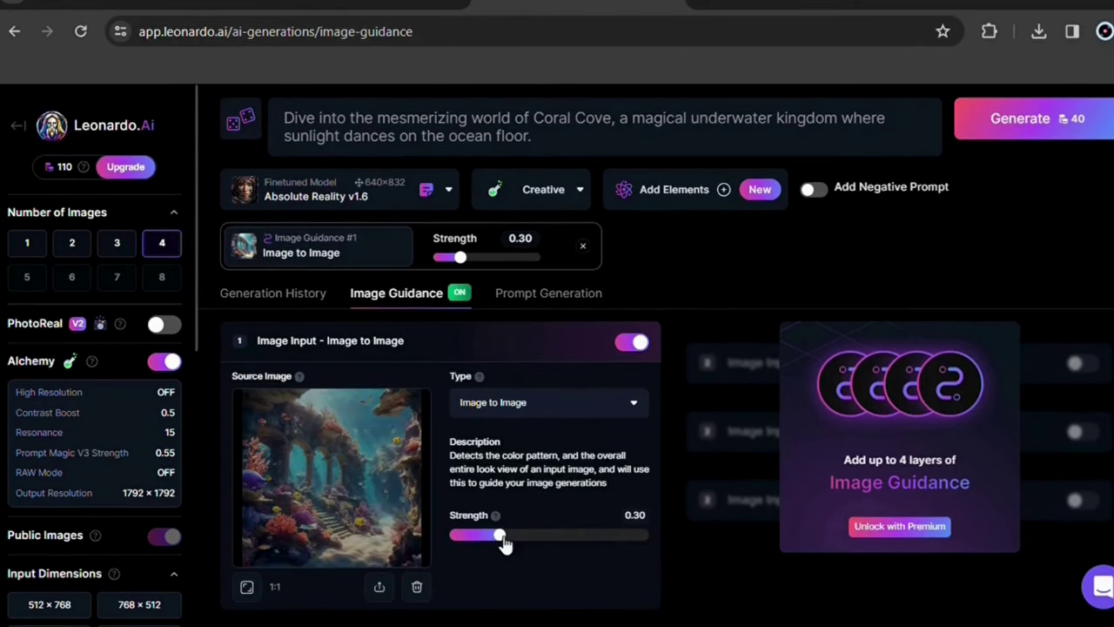
{"action": "left_click_drag", "start_coordinate": [505, 543], "coordinate": [493, 543]}
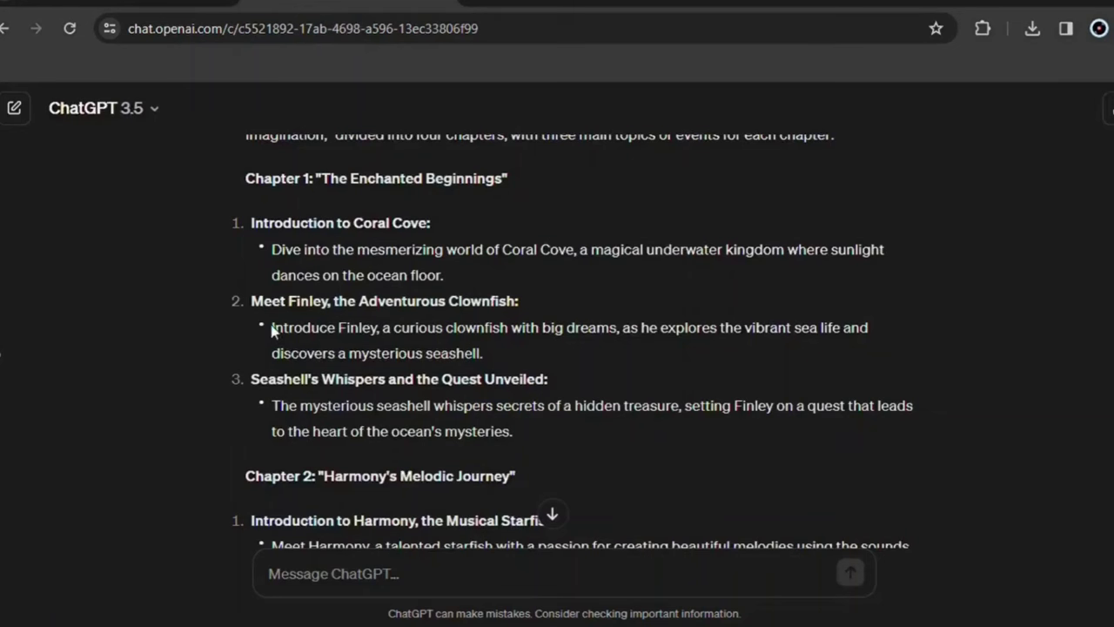
Generate images using Chapter 1's Meet Finley, the Adventurous Clownfish description copied from ChatGPT as the prompt.
{"action": "left_click_drag", "start_coordinate": [273, 331], "coordinate": [498, 362]}
{"action": "key", "text": "ctrl+c"}
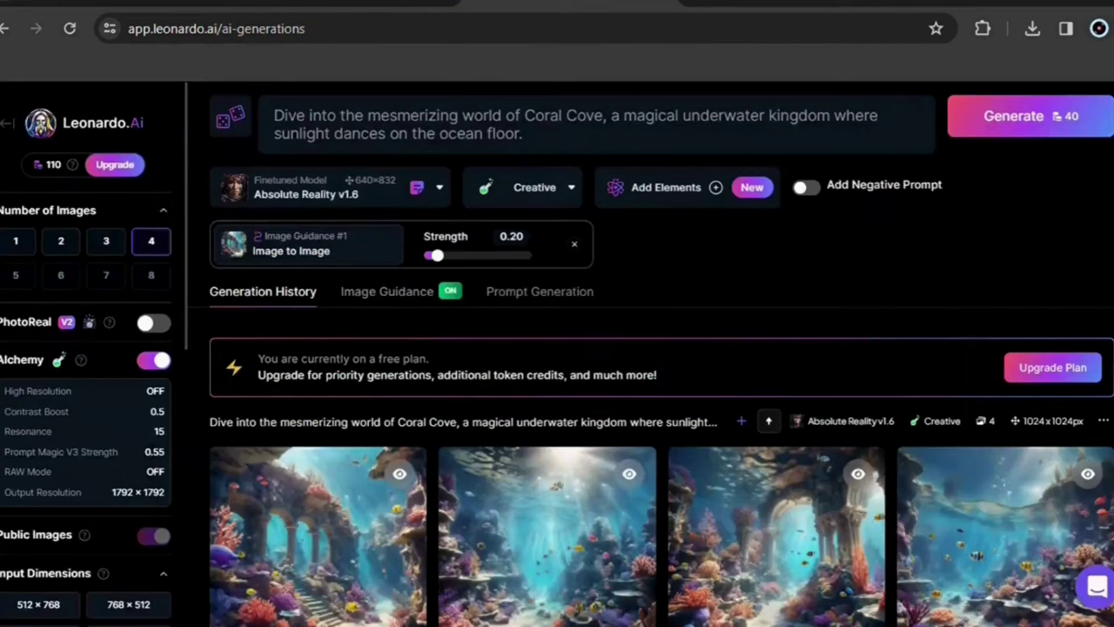
{"action": "key", "text": "ctrl+a"}
{"action": "key", "text": "BackSpace"}
{"action": "key", "text": "ctrl+v"}
{"action": "left_click", "coordinate": [1032, 127]}
{"action": "scroll", "coordinate": [661, 349], "scroll_direction": "down", "scroll_amount": 2}
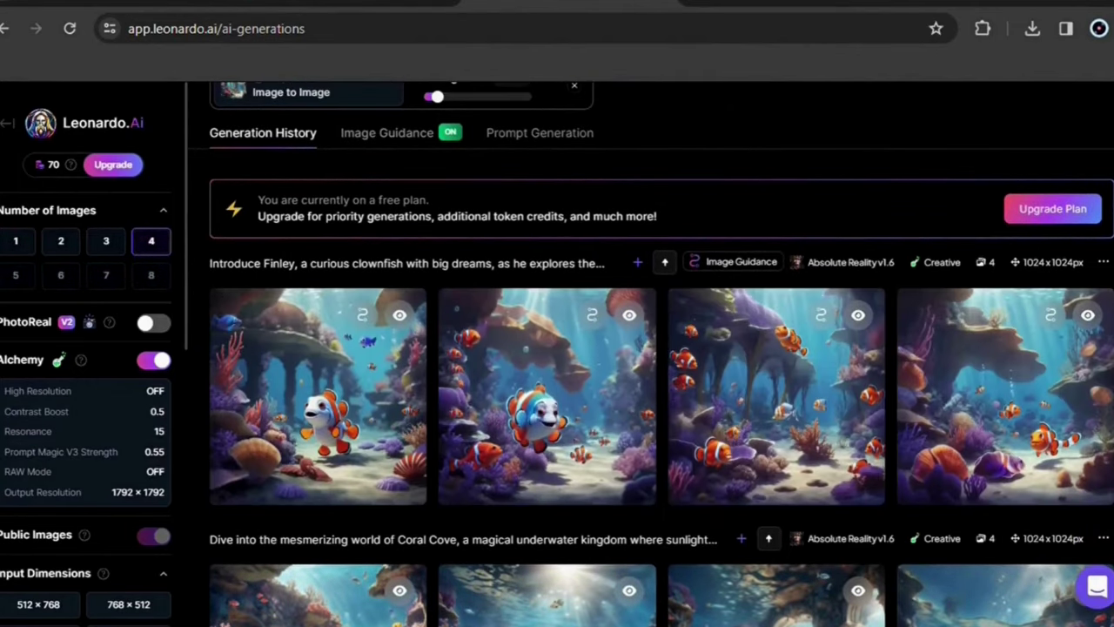
Generate images using Chapter 1's Seashell's Whispers and the Quest Unveiled description copied from ChatGPT as the prompt.
{"action": "scroll", "coordinate": [661, 348], "scroll_direction": "up", "scroll_amount": 2}
{"action": "key", "text": "ctrl+Tab"}
{"action": "left_click_drag", "start_coordinate": [272, 405], "coordinate": [517, 433]}
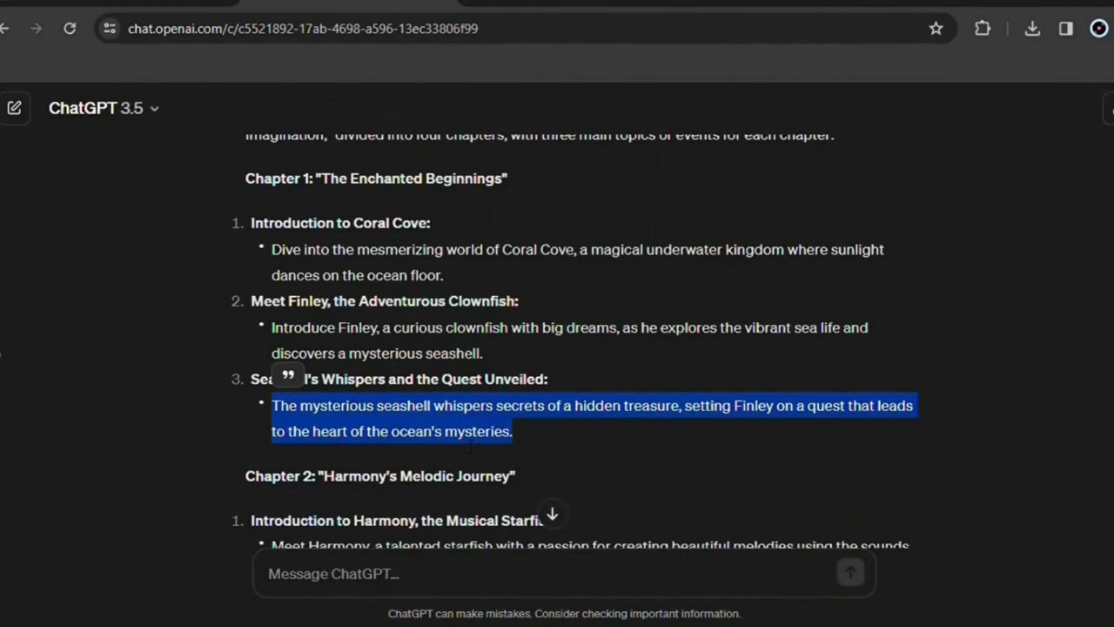
{"action": "key", "text": "ctrl+c"}
{"action": "key", "text": "ctrl+shift+Tab"}
{"action": "scroll", "coordinate": [751, 241], "scroll_direction": "up", "scroll_amount": 2}
{"action": "triple_click", "coordinate": [259, 181]}
{"action": "key", "text": "ctrl+v"}
{"action": "left_click", "coordinate": [1045, 190]}
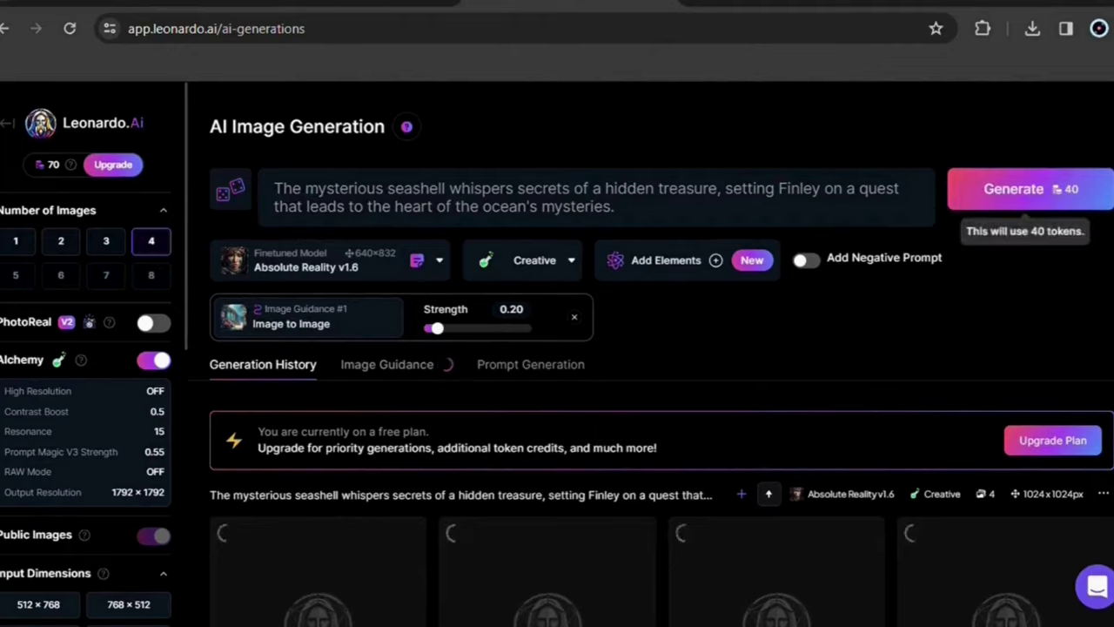
{"action": "scroll", "coordinate": [1045, 189], "scroll_direction": "down", "scroll_amount": 3}
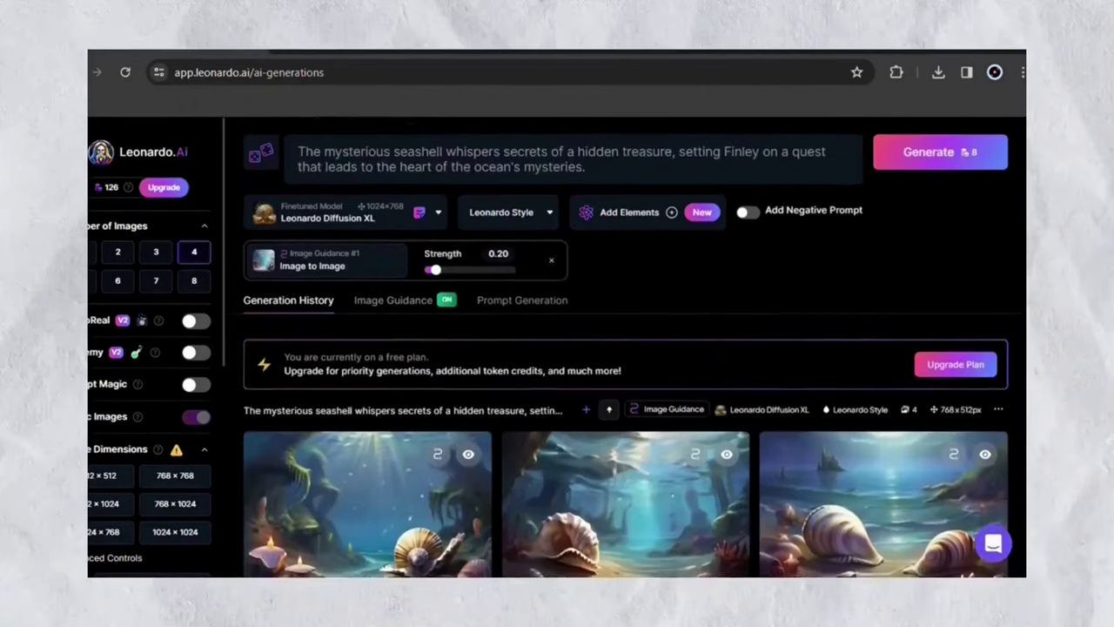
Review the image sets in the generation history and view the Coral Cove, Finley and Harmony images enlarged.
{"action": "scroll", "coordinate": [627, 348], "scroll_direction": "down", "scroll_amount": 3}
{"action": "scroll", "coordinate": [627, 348], "scroll_direction": "down", "scroll_amount": 5}
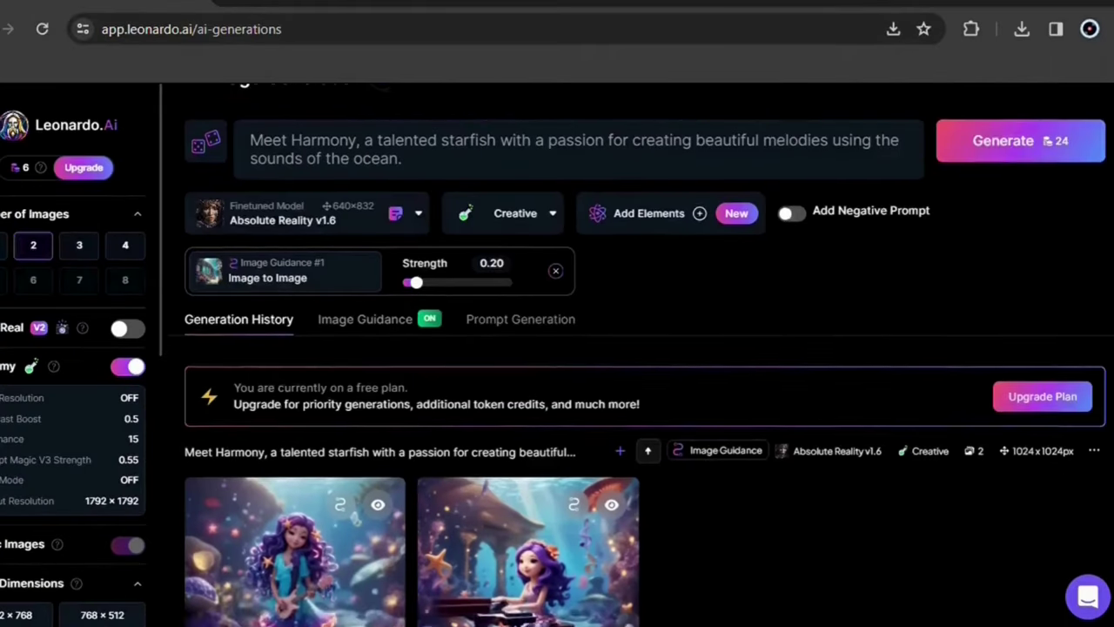
{"action": "scroll", "coordinate": [557, 348], "scroll_direction": "down", "scroll_amount": 5}
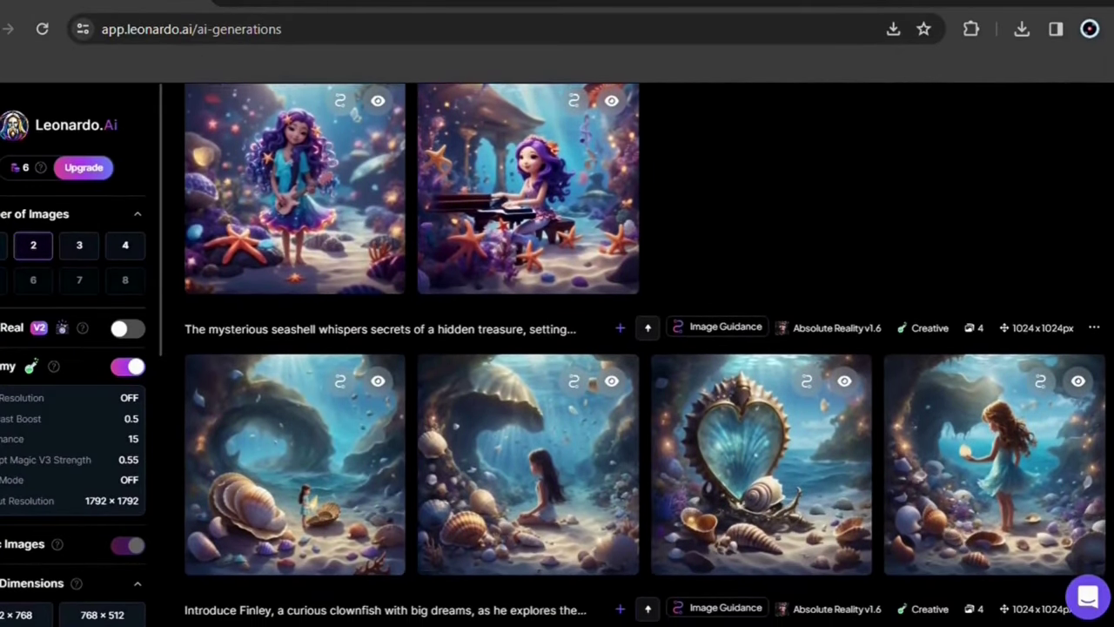
{"action": "scroll", "coordinate": [557, 348], "scroll_direction": "down", "scroll_amount": 3}
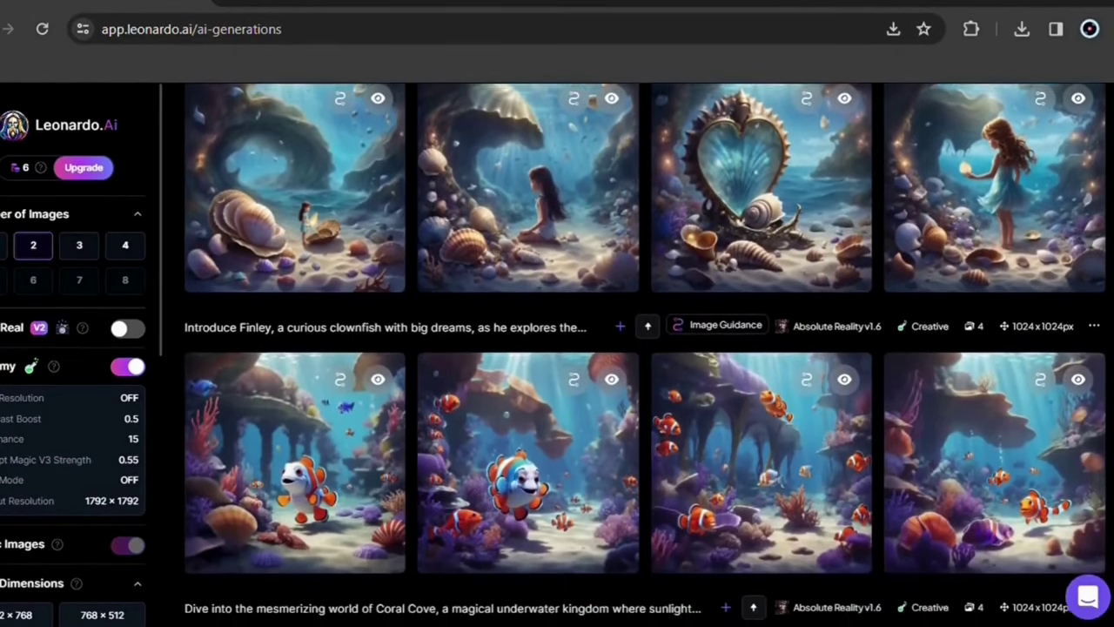
{"action": "scroll", "coordinate": [557, 348], "scroll_direction": "down", "scroll_amount": 2}
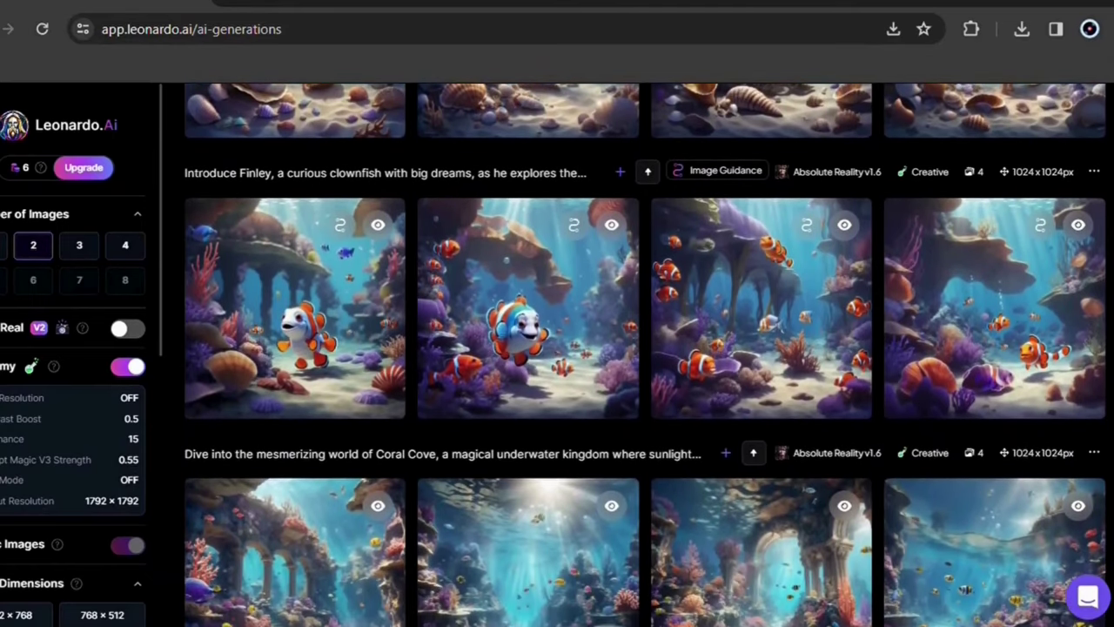
{"action": "scroll", "coordinate": [557, 348], "scroll_direction": "down", "scroll_amount": 1}
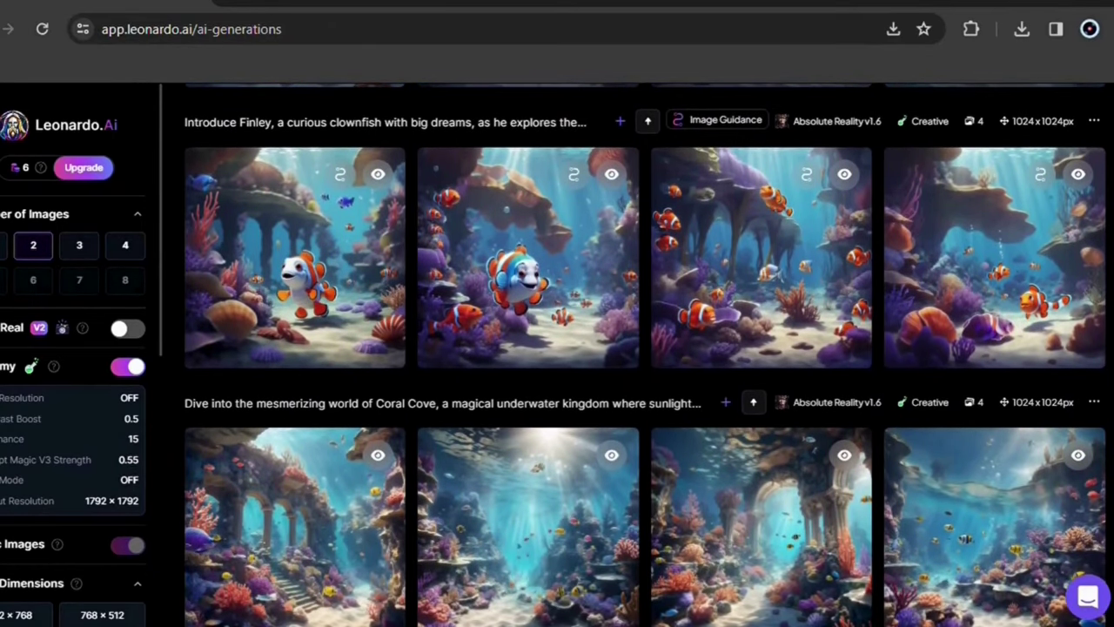
{"action": "left_click", "coordinate": [294, 522]}
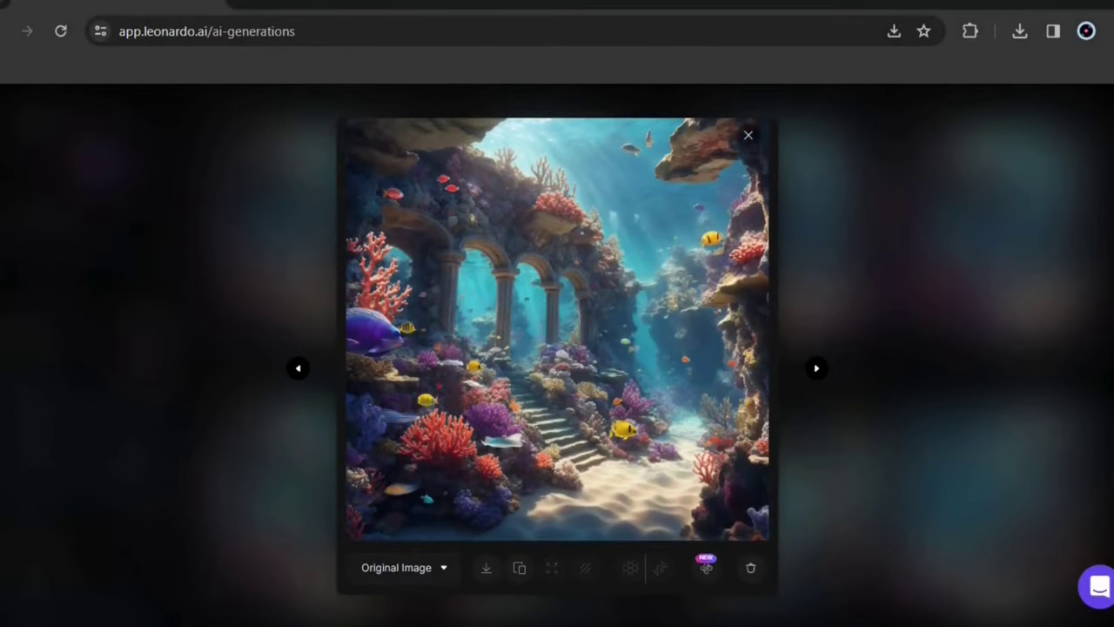
{"action": "key", "text": "Right"}
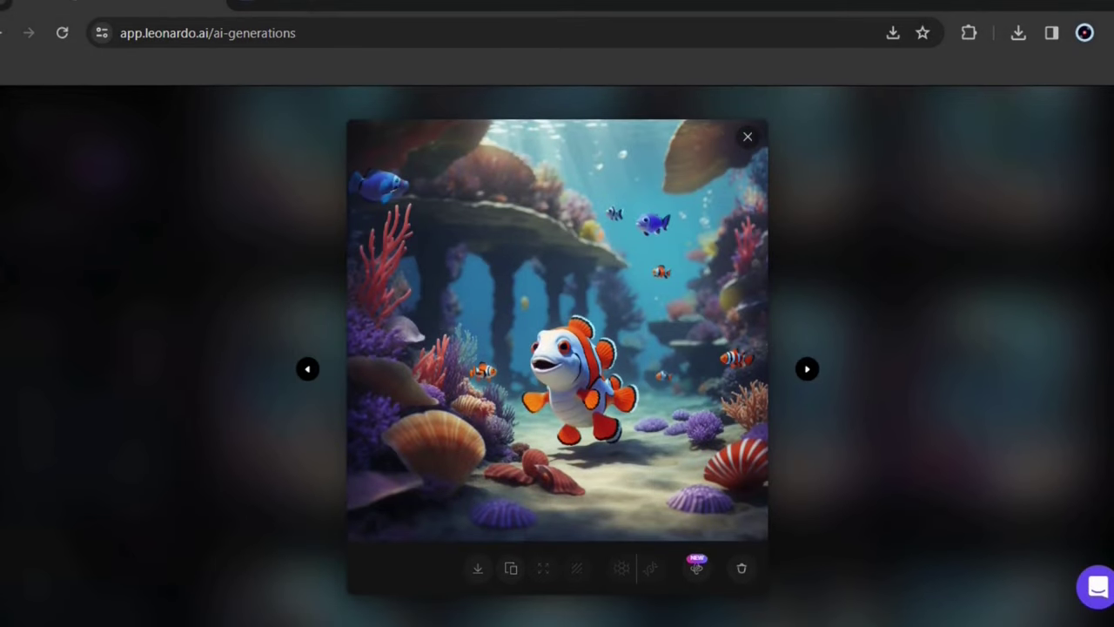
{"action": "key", "text": "Right"}
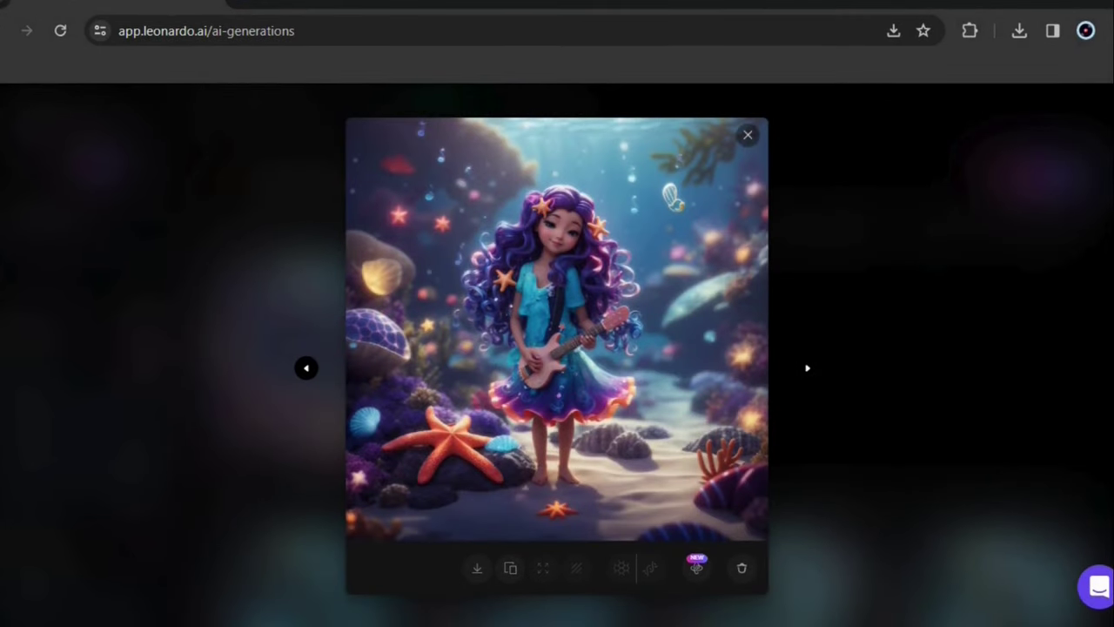
{"action": "key", "text": "Right"}
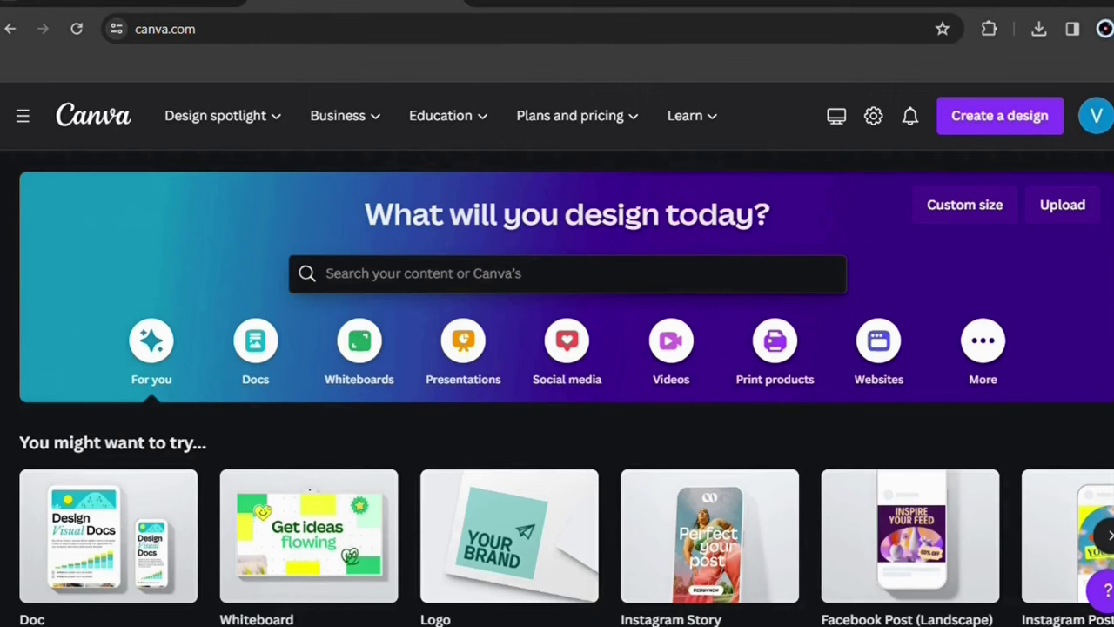
Switch to Canva and create a blank Story Book design measuring 8 × 8 in.
{"action": "scroll", "coordinate": [557, 391], "scroll_direction": "down", "scroll_amount": 4}
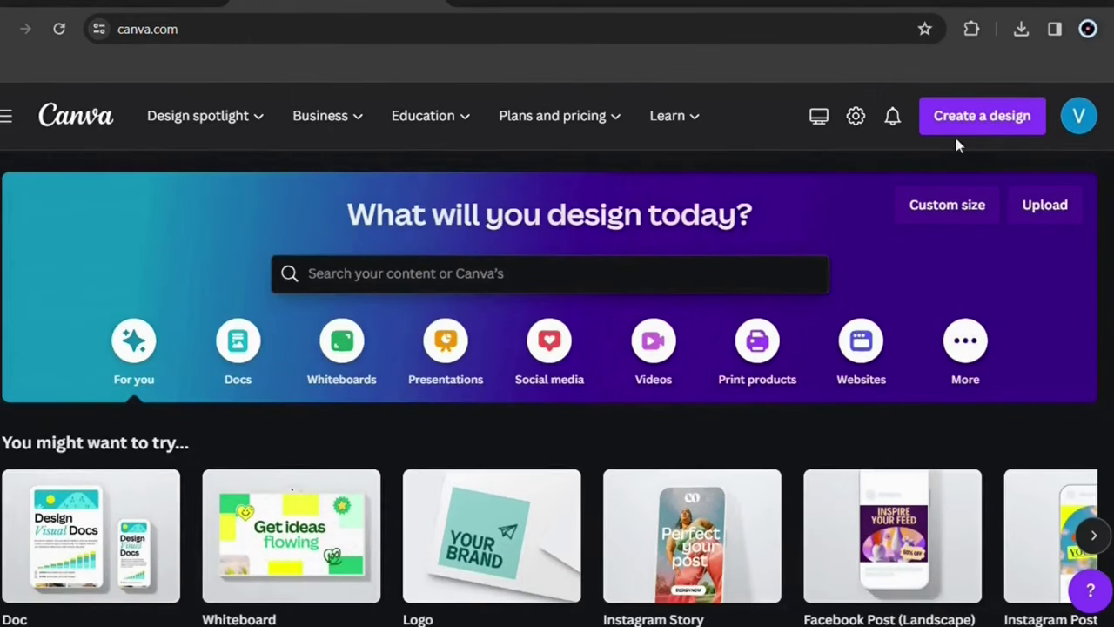
{"action": "left_click", "coordinate": [984, 125]}
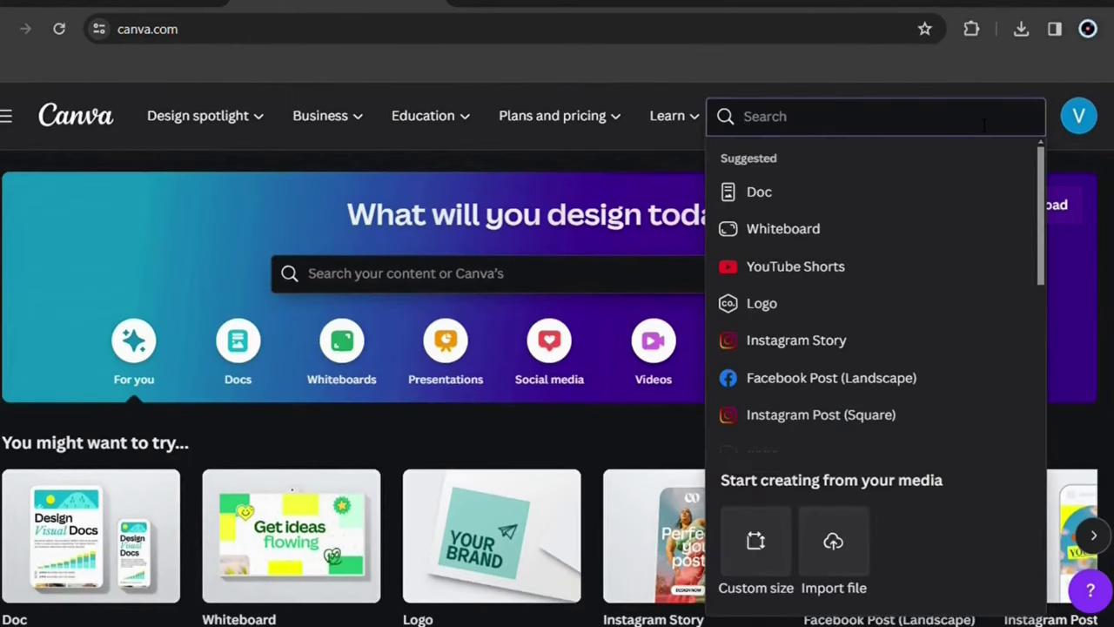
{"action": "type", "text": "storyb"}
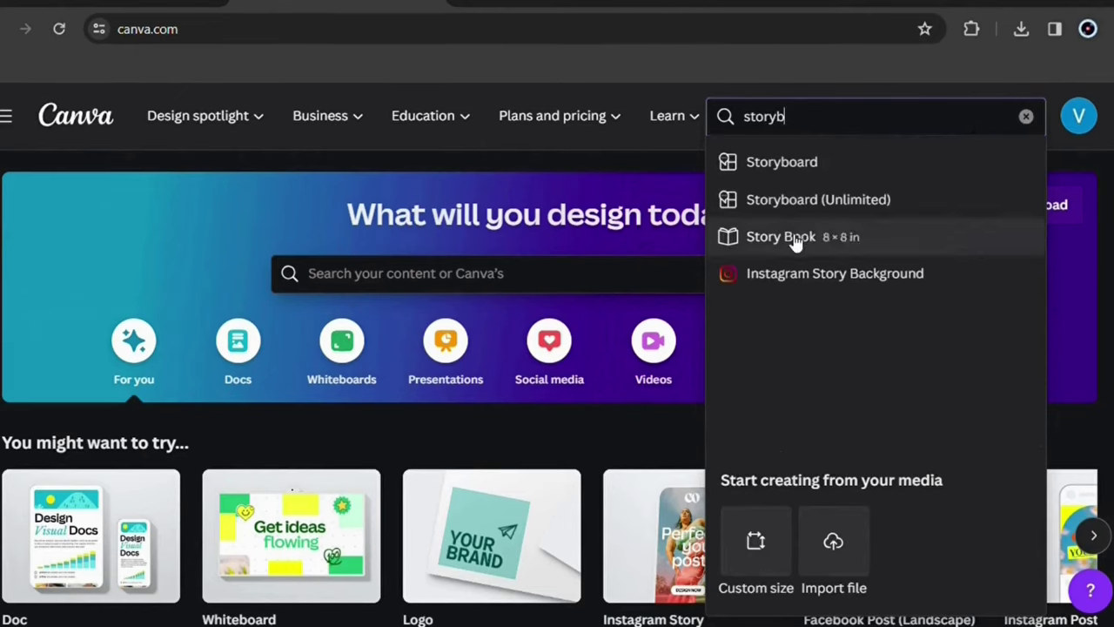
{"action": "left_click", "coordinate": [795, 239]}
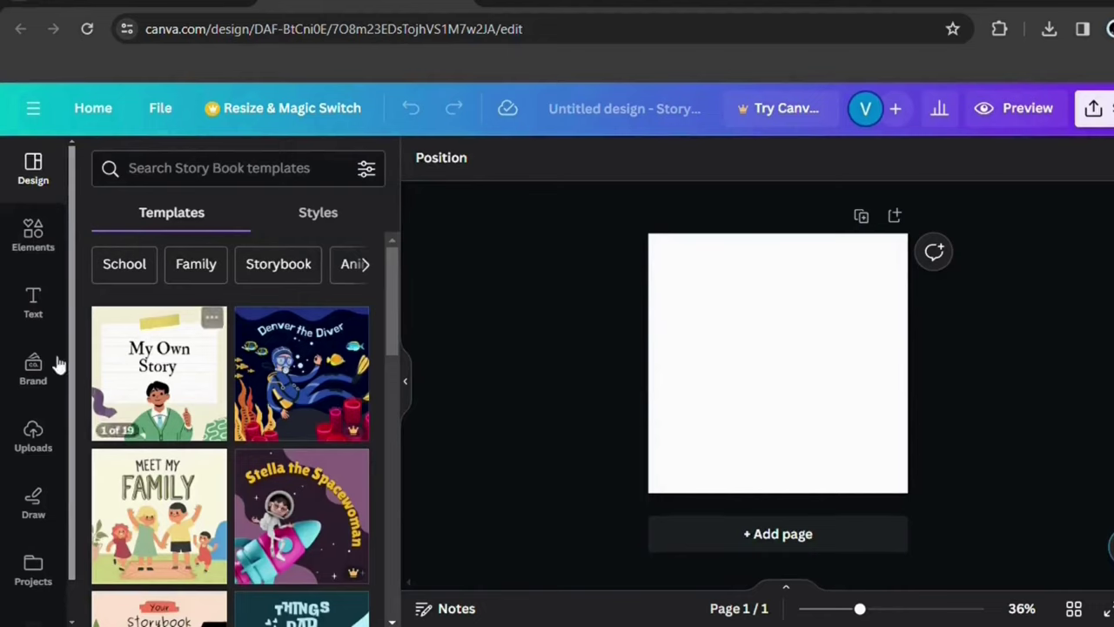
Place the uploaded Coral Cove image on page 1 and enlarge it to fill the whole page.
{"action": "left_click", "coordinate": [33, 444]}
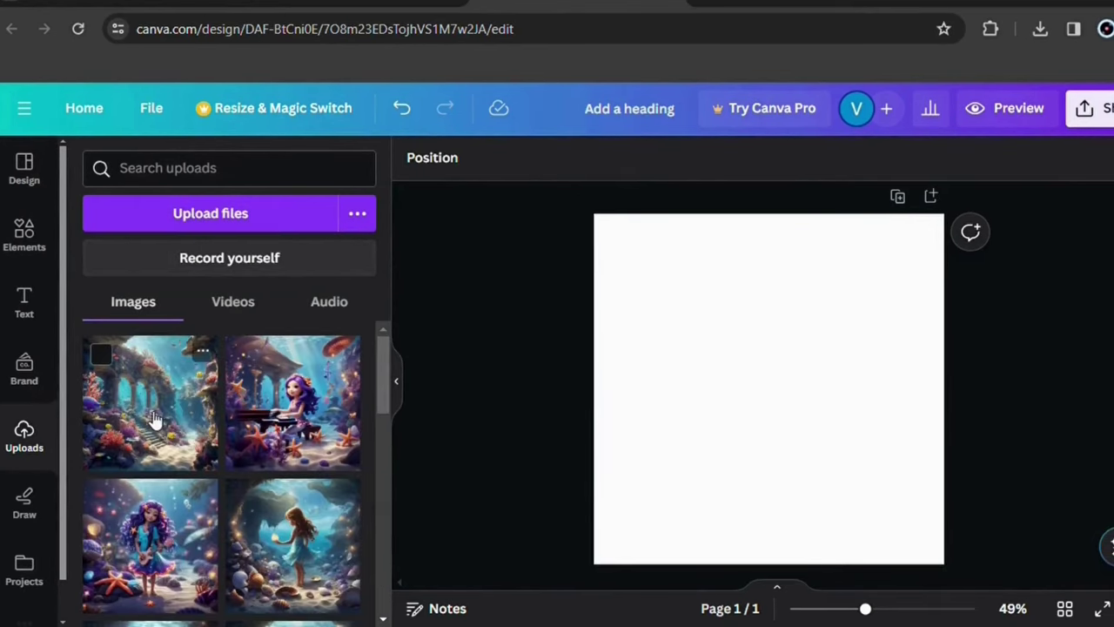
{"action": "left_click", "coordinate": [156, 420]}
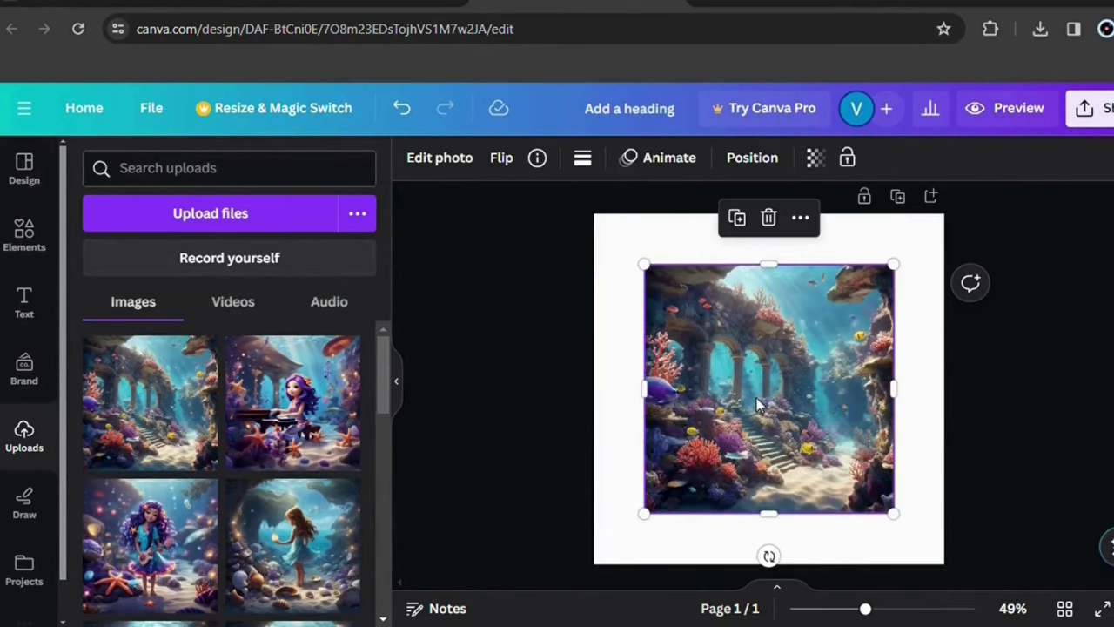
{"action": "left_click_drag", "start_coordinate": [754, 399], "coordinate": [714, 353]}
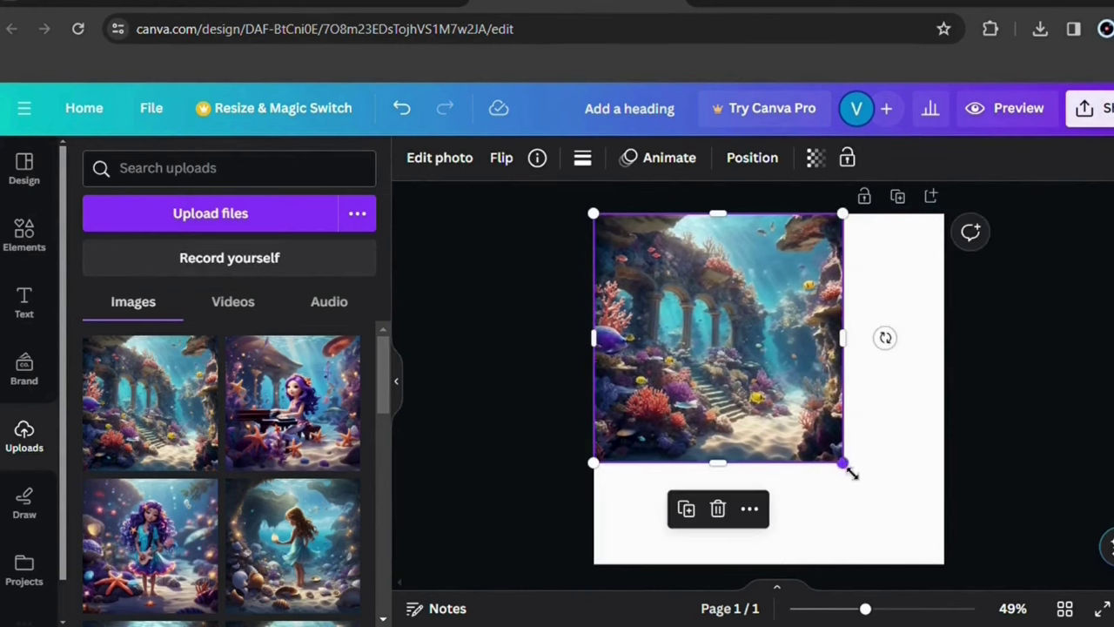
{"action": "left_click_drag", "start_coordinate": [853, 475], "coordinate": [957, 563]}
{"action": "left_click", "coordinate": [540, 371]}
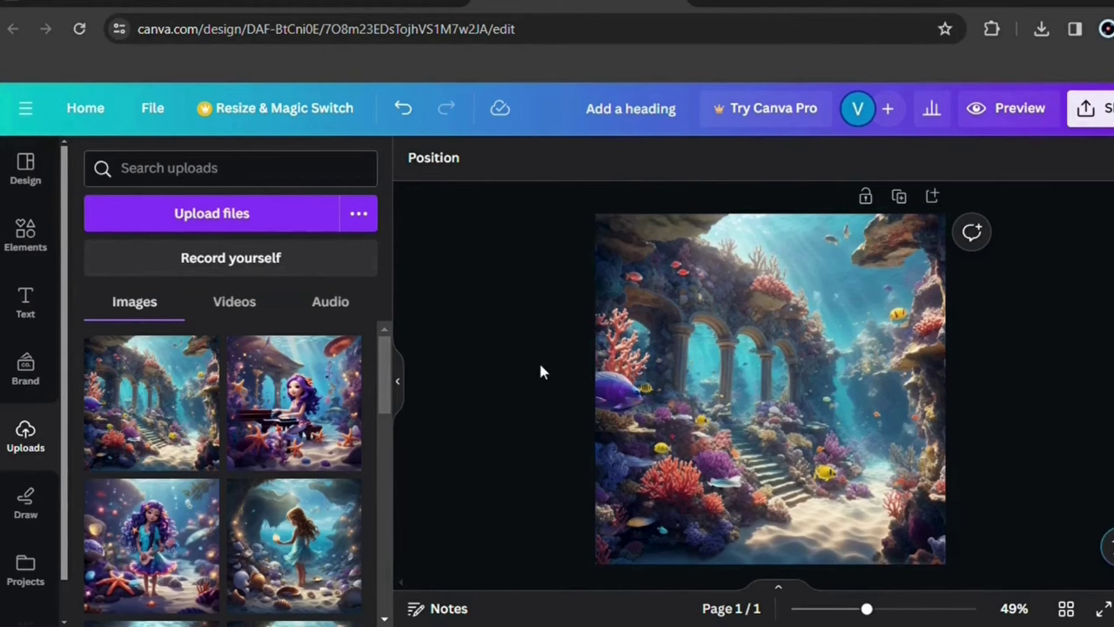
Apply the Fresco filter to the Coral Cove image on the page.
{"action": "left_click", "coordinate": [681, 349]}
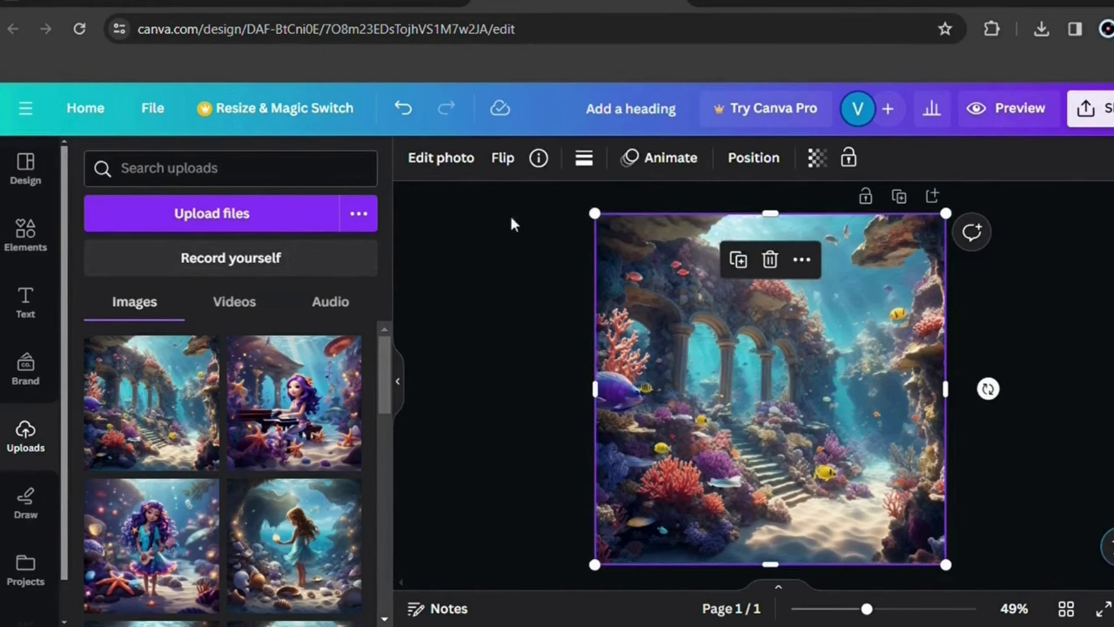
{"action": "left_click", "coordinate": [440, 158]}
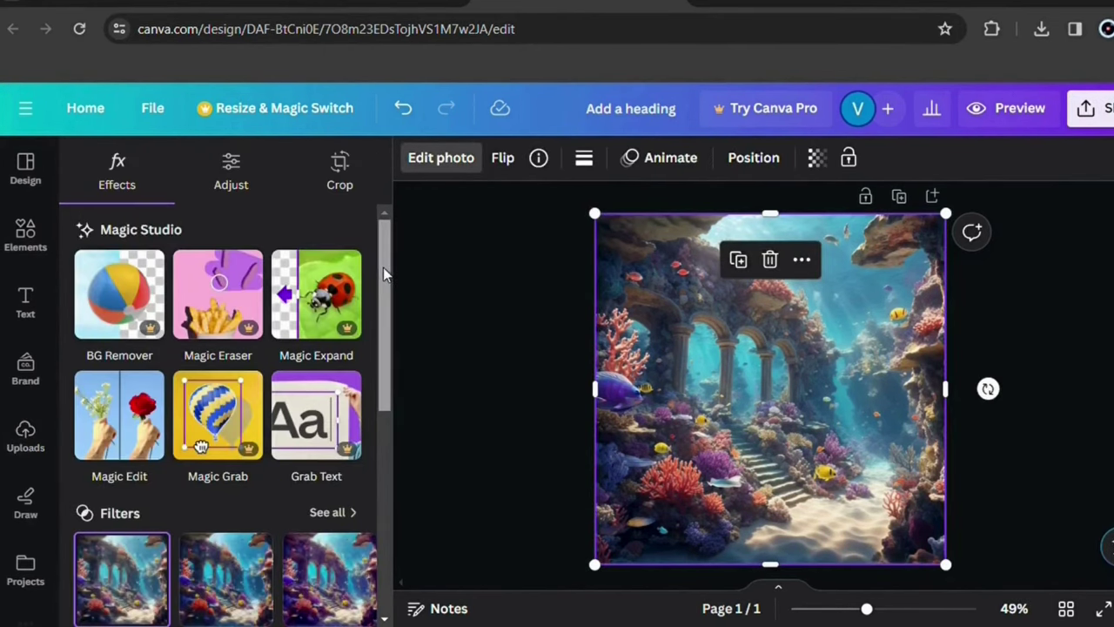
{"action": "left_click_drag", "start_coordinate": [383, 267], "coordinate": [394, 361]}
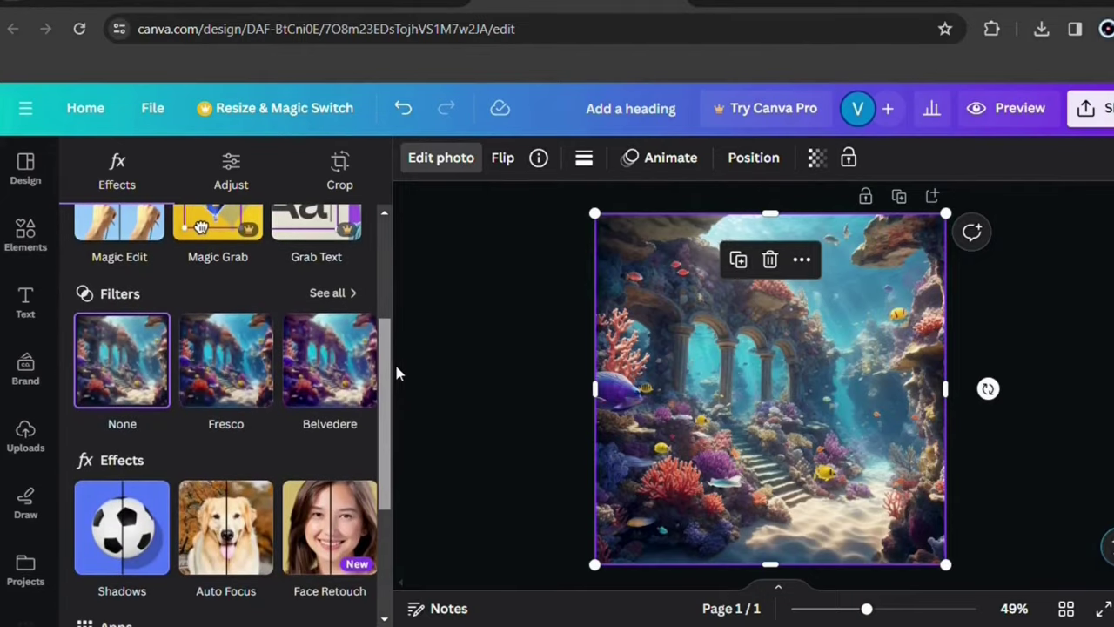
{"action": "left_click", "coordinate": [228, 383]}
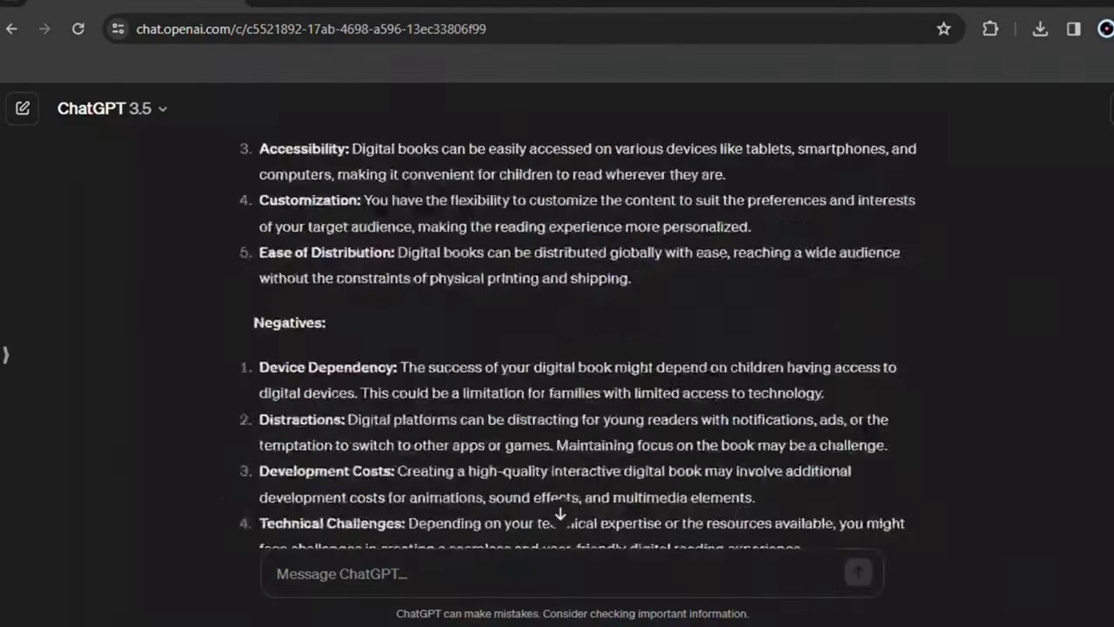
Switch to ChatGPT and select the first verse of the Chapter 1 rhythm story, "The Enchanted Beginnings".
{"action": "scroll", "coordinate": [557, 348], "scroll_direction": "down", "scroll_amount": 15}
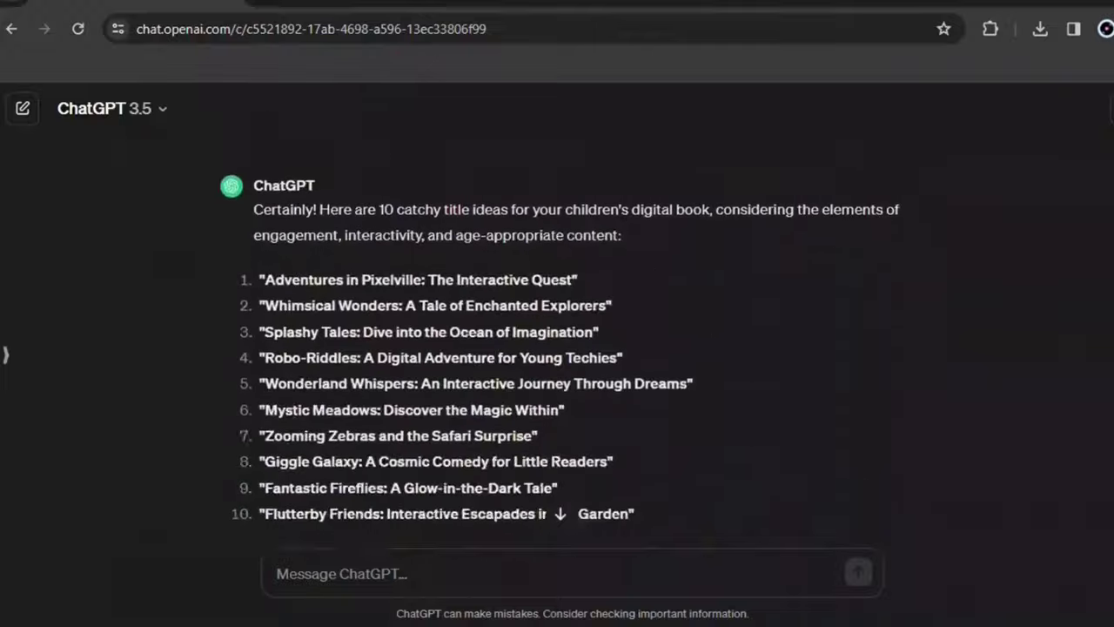
{"action": "scroll", "coordinate": [557, 348], "scroll_direction": "down", "scroll_amount": 20}
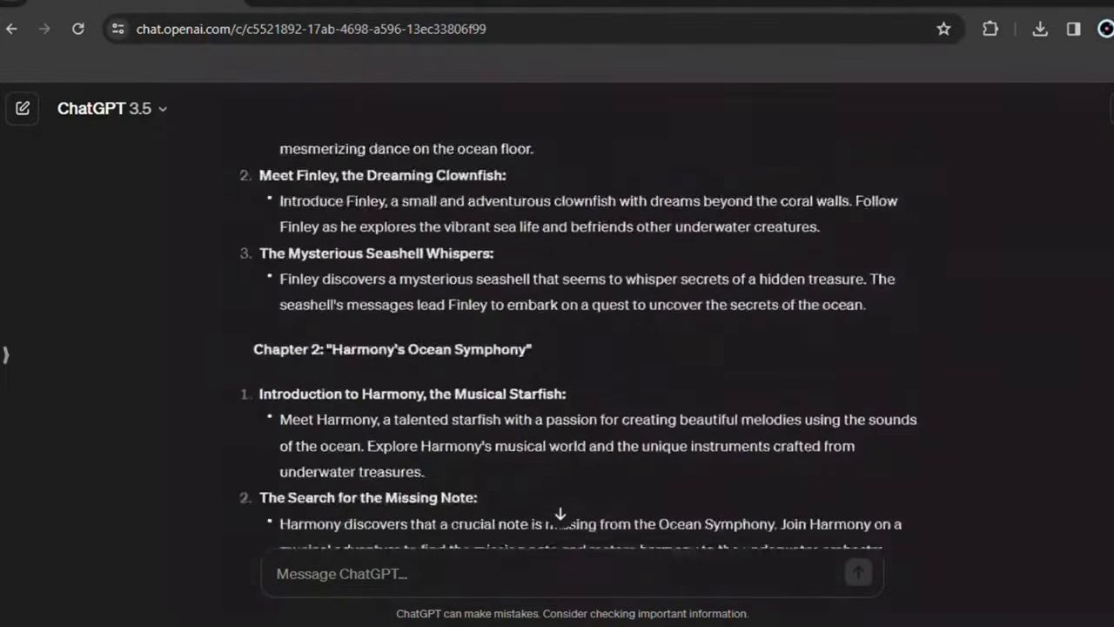
{"action": "scroll", "coordinate": [557, 348], "scroll_direction": "down", "scroll_amount": 20}
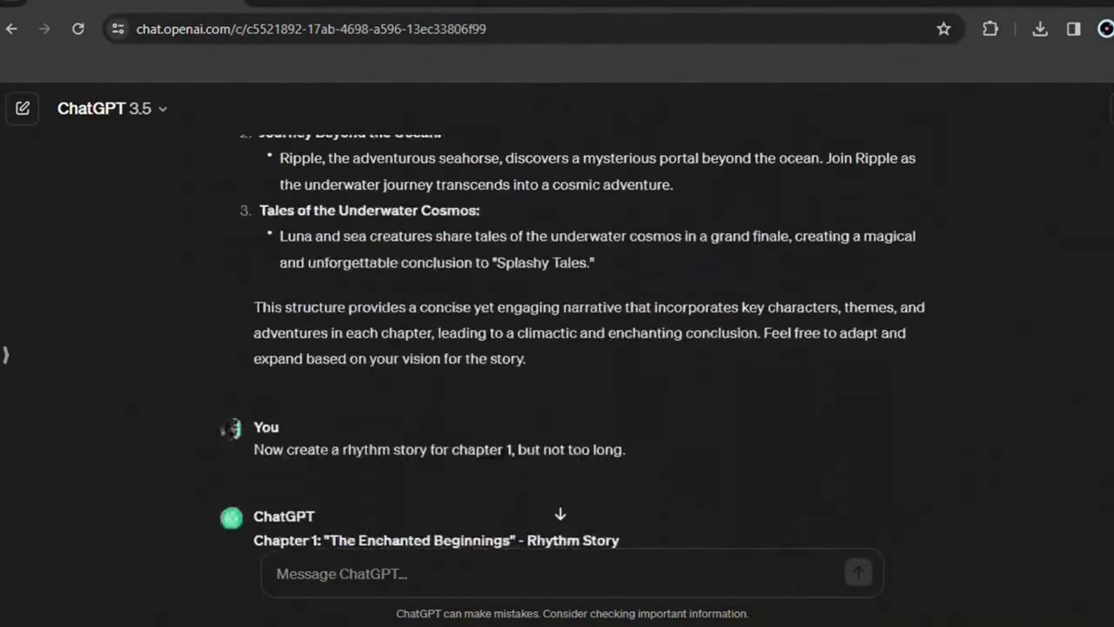
{"action": "scroll", "coordinate": [557, 348], "scroll_direction": "down", "scroll_amount": 3}
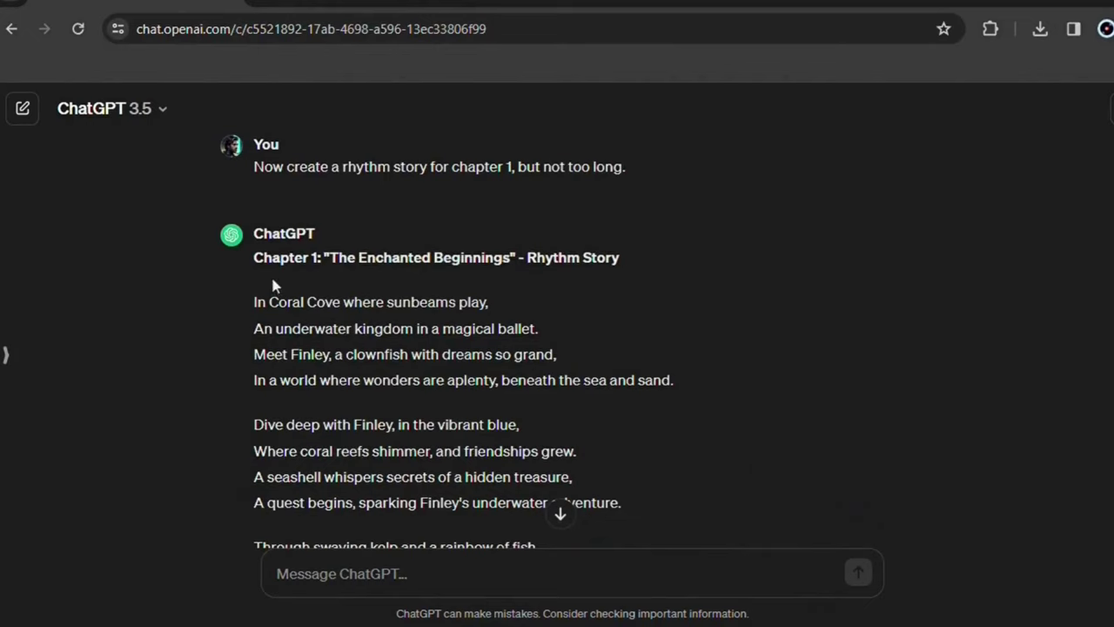
{"action": "left_click_drag", "start_coordinate": [251, 301], "coordinate": [670, 381]}
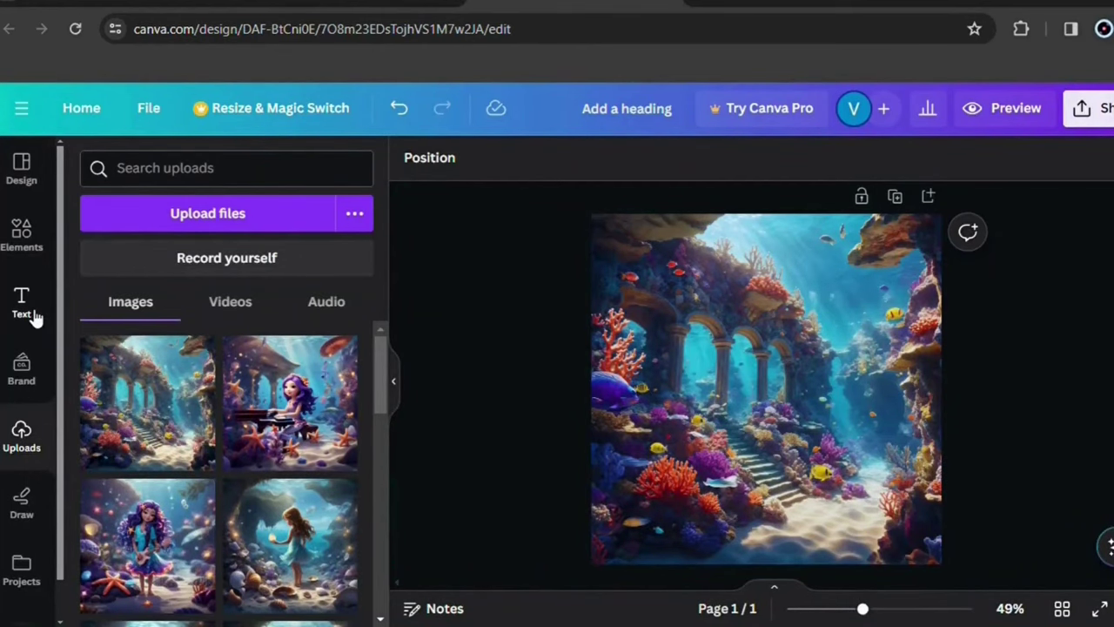
Switch to Canva and add a heading to page 1 containing the copied verse "In Coral Cove where sunbeams play".
{"action": "left_click", "coordinate": [33, 317]}
{"action": "left_click", "coordinate": [174, 390]}
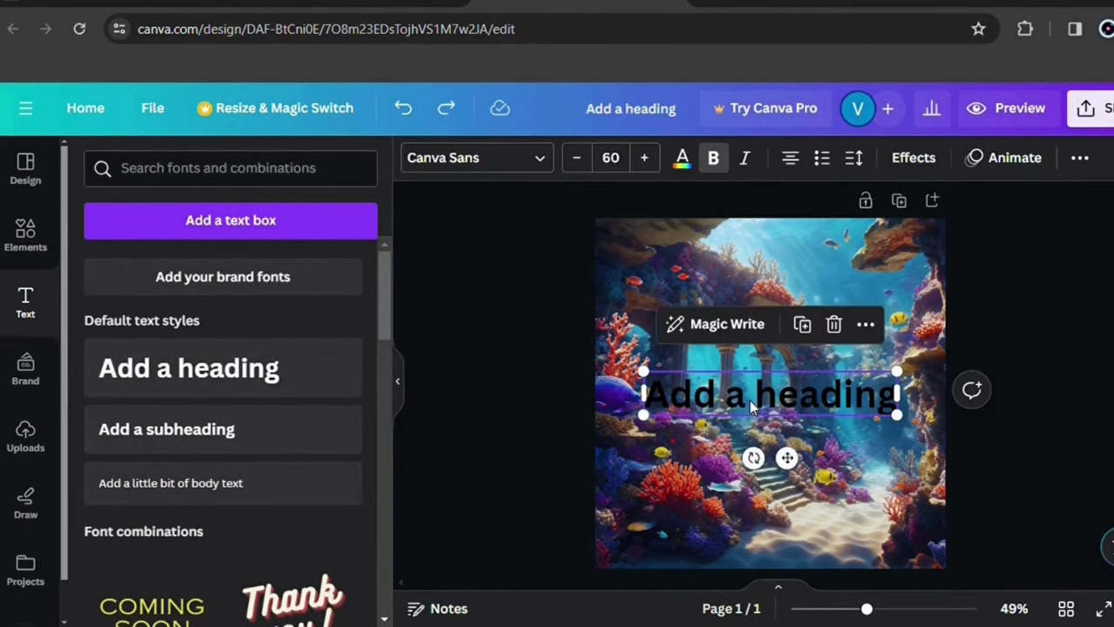
{"action": "double_click", "coordinate": [749, 399]}
{"action": "key", "text": "ctrl+v"}
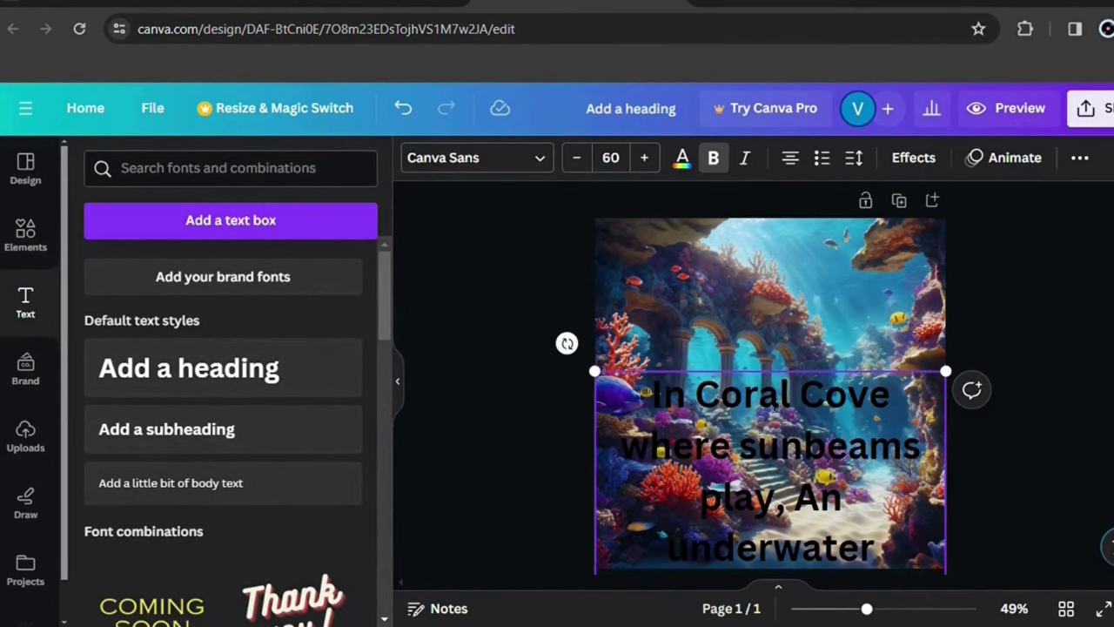
Set the verse's font size to 20 and place the text block over the lower part of the page.
{"action": "left_click", "coordinate": [609, 158]}
{"action": "type", "text": "20"}
{"action": "key", "text": "Return"}
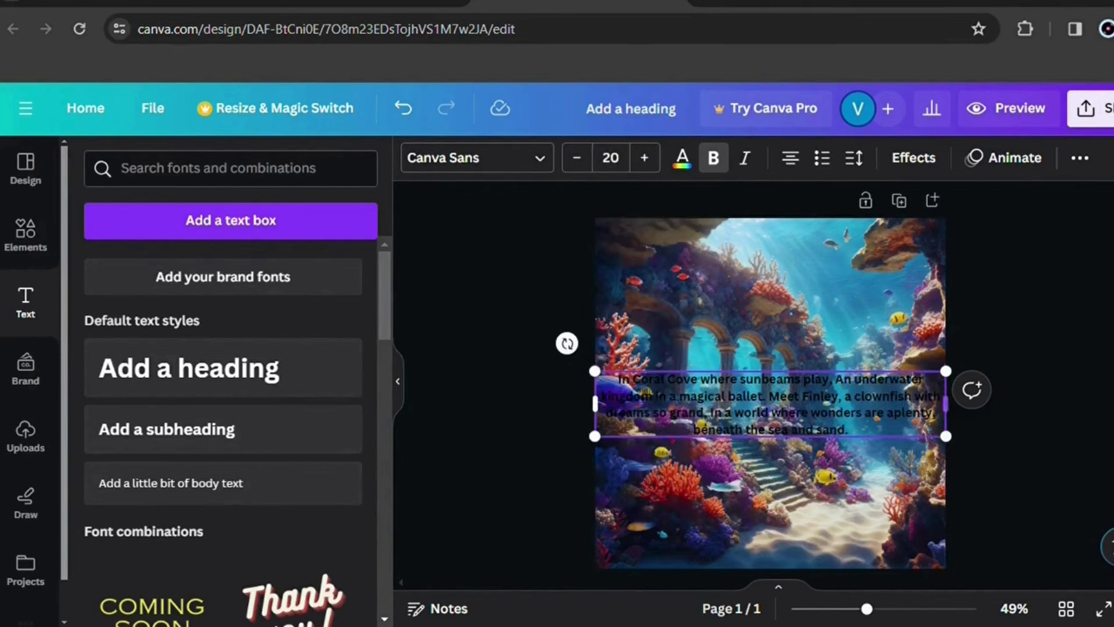
{"action": "left_click_drag", "start_coordinate": [960, 412], "coordinate": [873, 513]}
{"action": "left_click", "coordinate": [992, 323]}
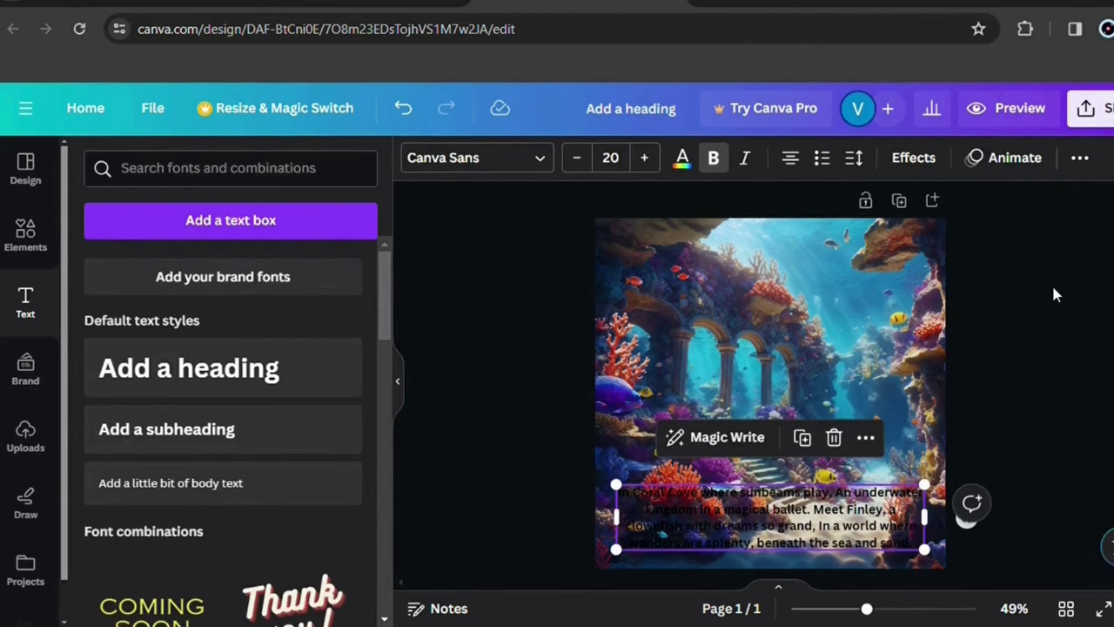
{"action": "left_click", "coordinate": [1051, 283]}
Change the Coral Cove verse's font to Poor Story.
{"action": "left_click", "coordinate": [695, 503]}
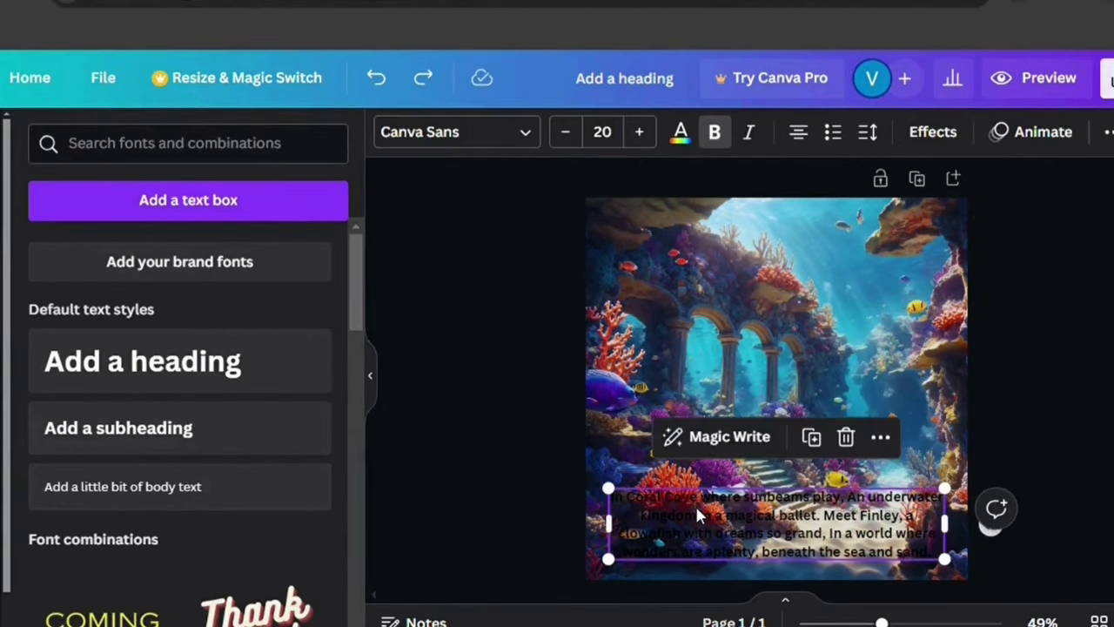
{"action": "left_click", "coordinate": [702, 514]}
{"action": "left_click", "coordinate": [529, 132]}
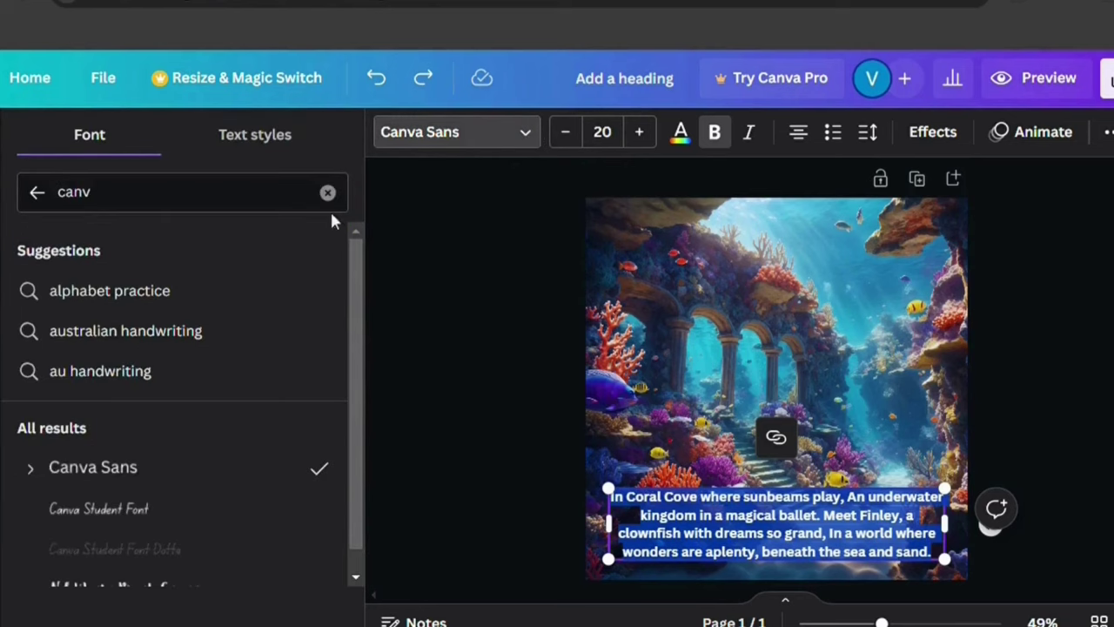
{"action": "left_click", "coordinate": [326, 194]}
{"action": "type", "text": "story"}
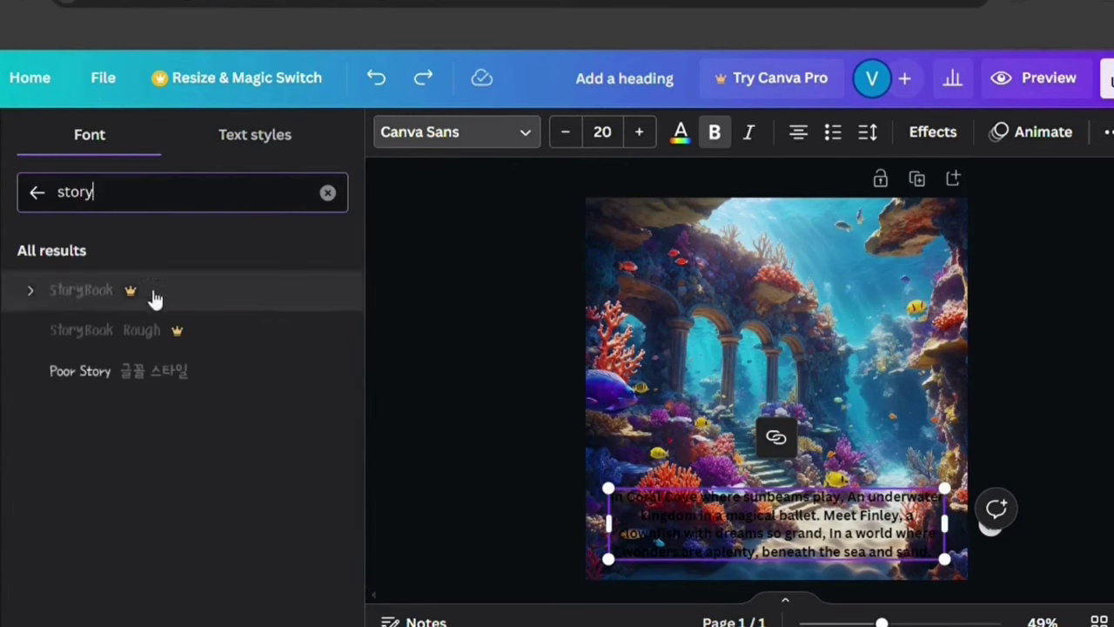
{"action": "left_click", "coordinate": [80, 371]}
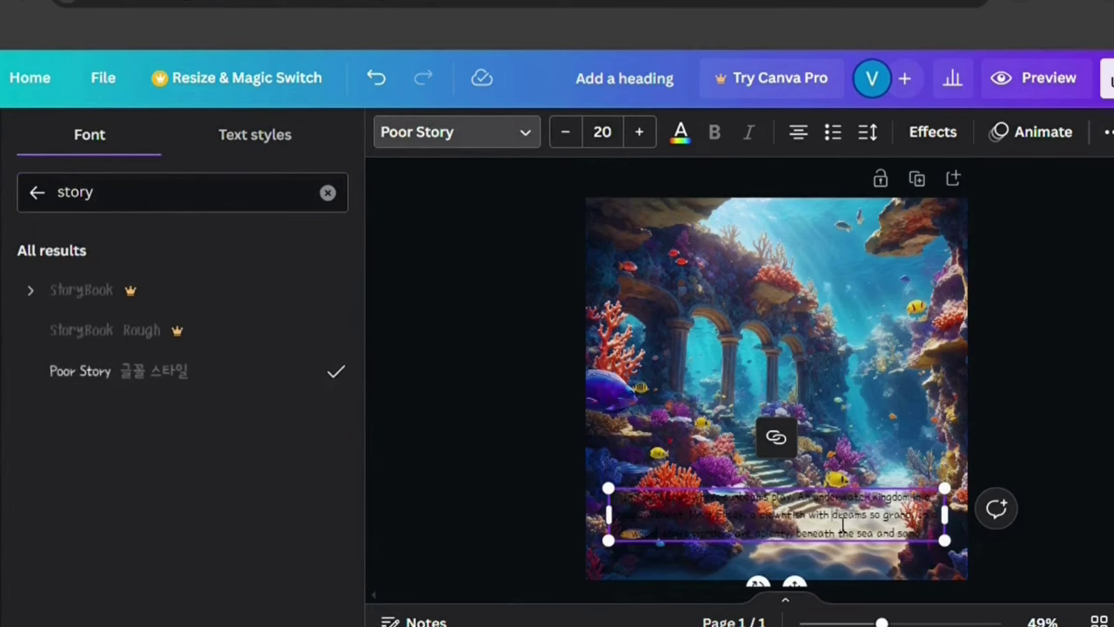
Recolor the whole Coral Cove verse white.
{"action": "left_click_drag", "start_coordinate": [942, 533], "coordinate": [619, 496]}
{"action": "left_click", "coordinate": [680, 131]}
{"action": "left_click", "coordinate": [164, 255]}
{"action": "left_click", "coordinate": [971, 331]}
Adjust the verse's text box width, enlarge its font, and position it over the sandy lower part of the page.
{"action": "left_click_drag", "start_coordinate": [870, 522], "coordinate": [870, 398]}
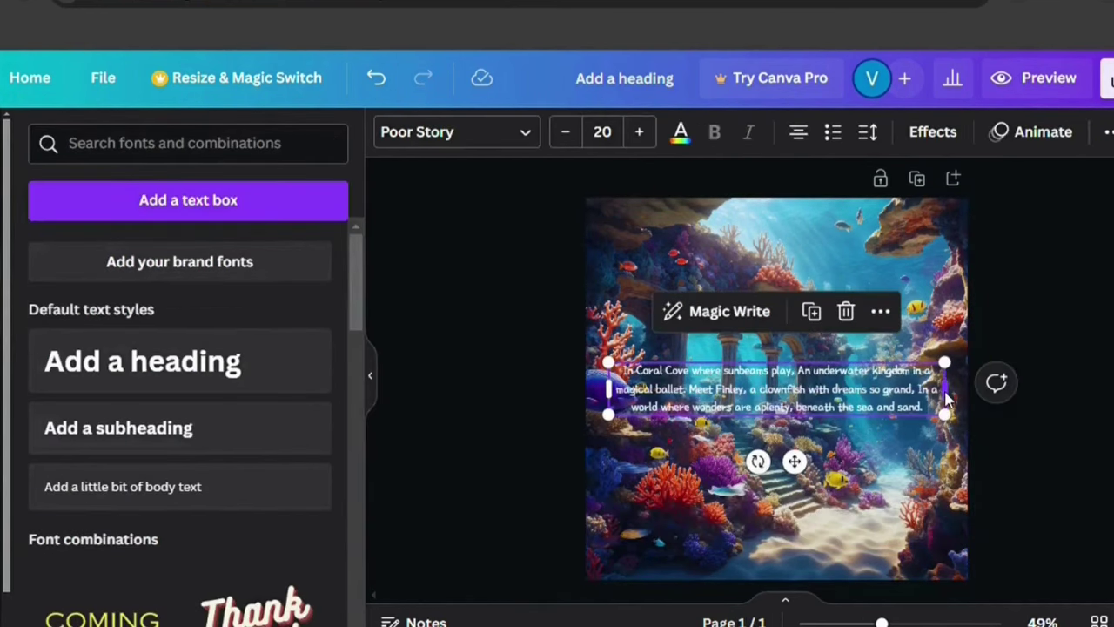
{"action": "left_click_drag", "start_coordinate": [944, 390], "coordinate": [881, 403]}
{"action": "left_click", "coordinate": [639, 132]}
{"action": "left_click", "coordinate": [639, 131]}
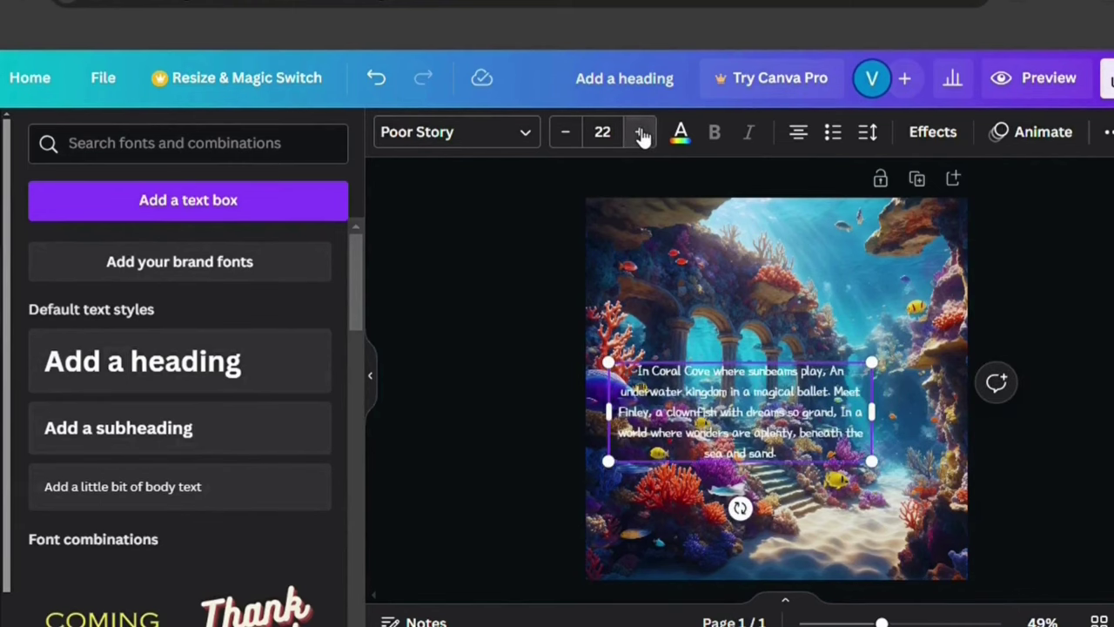
{"action": "left_click", "coordinate": [639, 132]}
{"action": "left_click", "coordinate": [639, 131]}
{"action": "left_click_drag", "start_coordinate": [871, 415], "coordinate": [869, 538]}
Darken the Coral Cove background image with its light adjustments so the white verse stands out.
{"action": "left_click", "coordinate": [661, 366]}
{"action": "left_click", "coordinate": [420, 132]}
{"action": "left_click", "coordinate": [189, 146]}
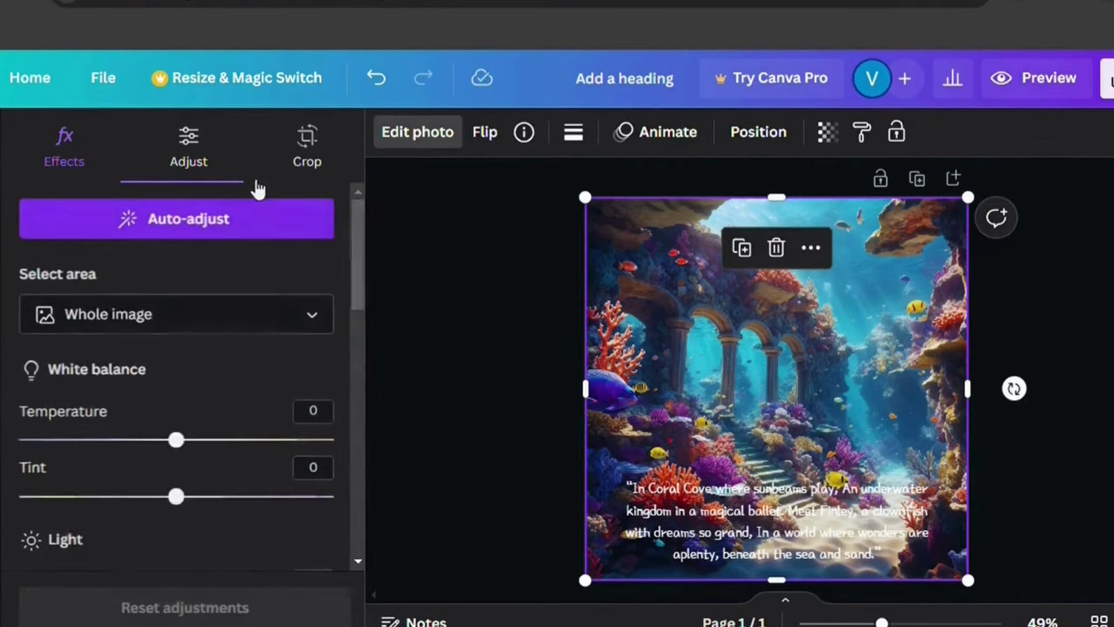
{"action": "left_click_drag", "start_coordinate": [359, 257], "coordinate": [359, 287]}
{"action": "scroll", "coordinate": [360, 288], "scroll_direction": "down", "scroll_amount": 2}
{"action": "left_click_drag", "start_coordinate": [178, 300], "coordinate": [103, 298]}
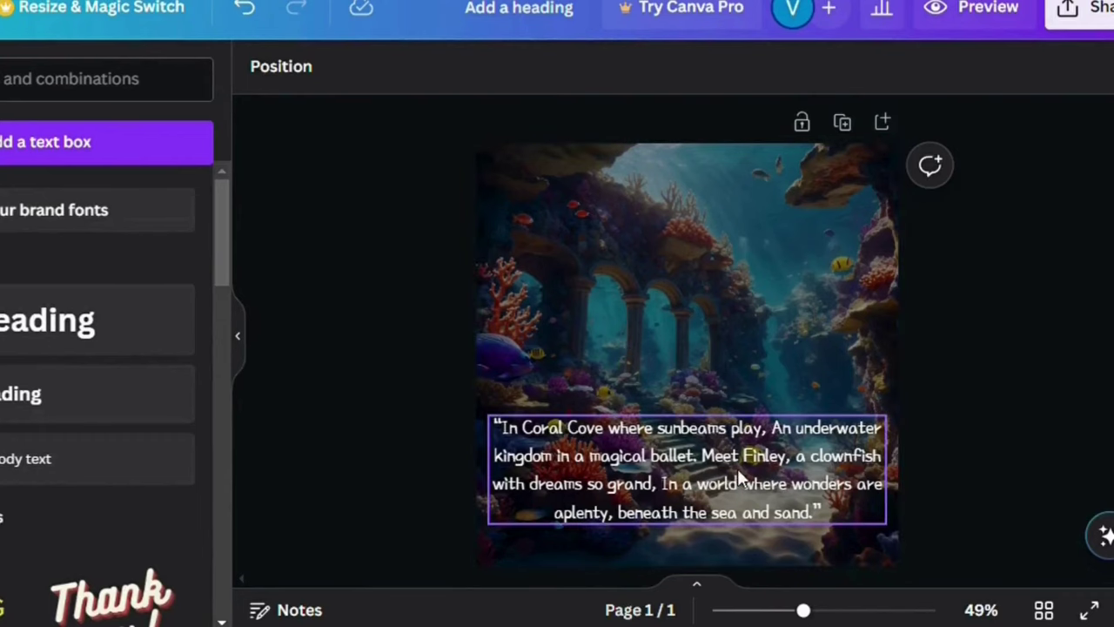
Duplicate page 1 and replace the copy's text with the verse starting "Dive deep with Finley, in the vibrant blue".
{"action": "left_click", "coordinate": [843, 124]}
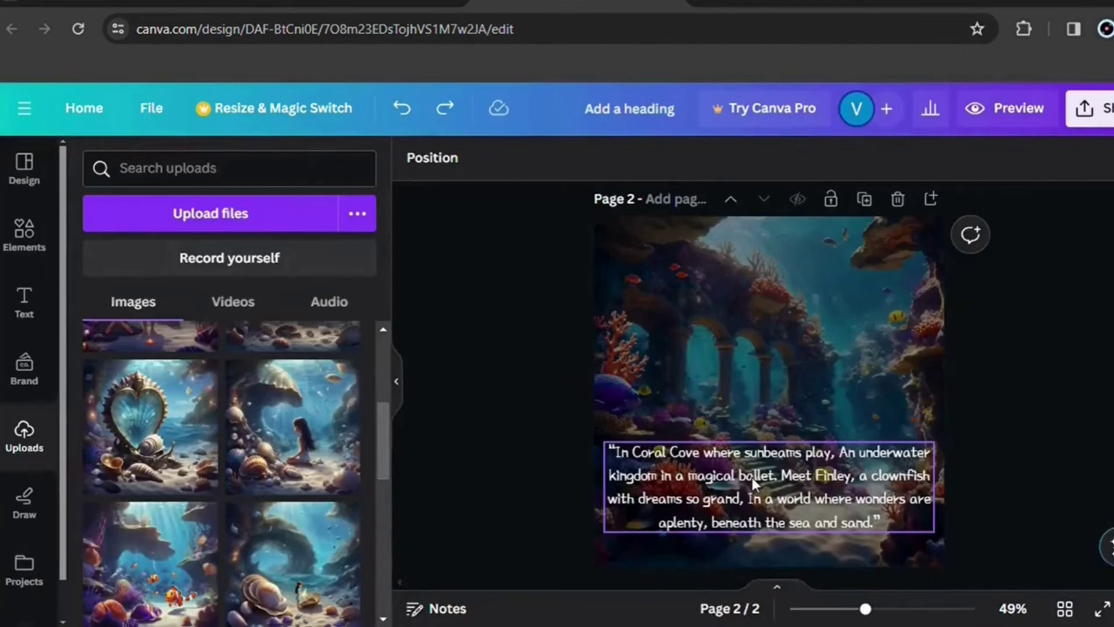
{"action": "key", "text": "ctrl+a"}
{"action": "type", "text": "Dive deep with Finley, in the vibrant blue, Where coral reefs shimmer, and friendships grew. A seashell whispers secrets of a hidden treasure, A quest begins, sparking Finley's underwater adventure."}
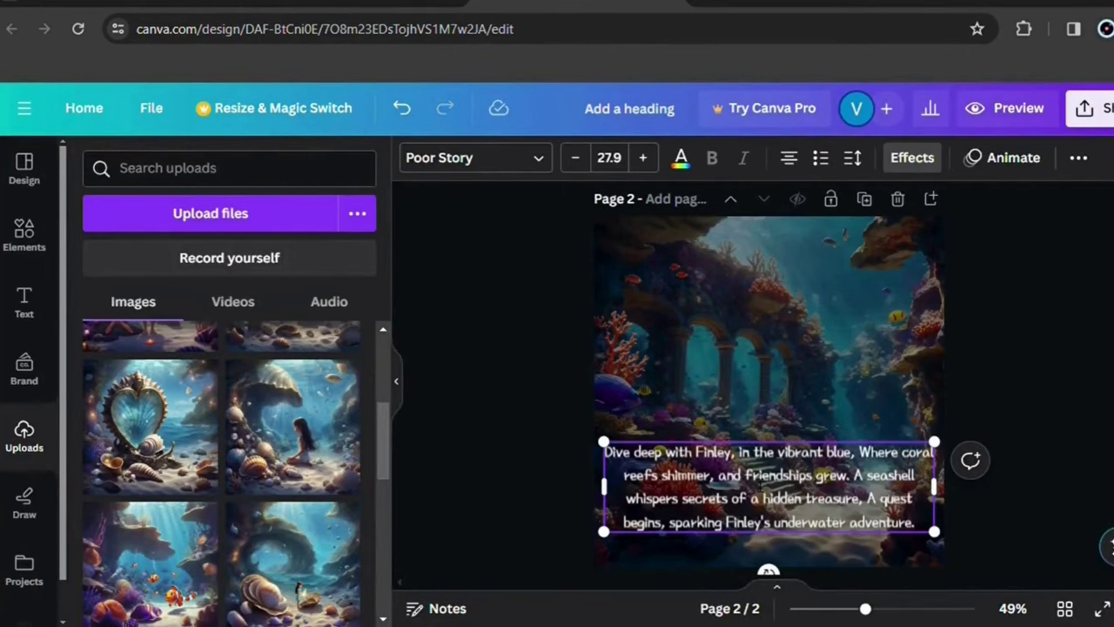
Replace page 2's background with the uploaded heart-shaped seashell image, enlarged to fill the whole page.
{"action": "left_click", "coordinate": [685, 367]}
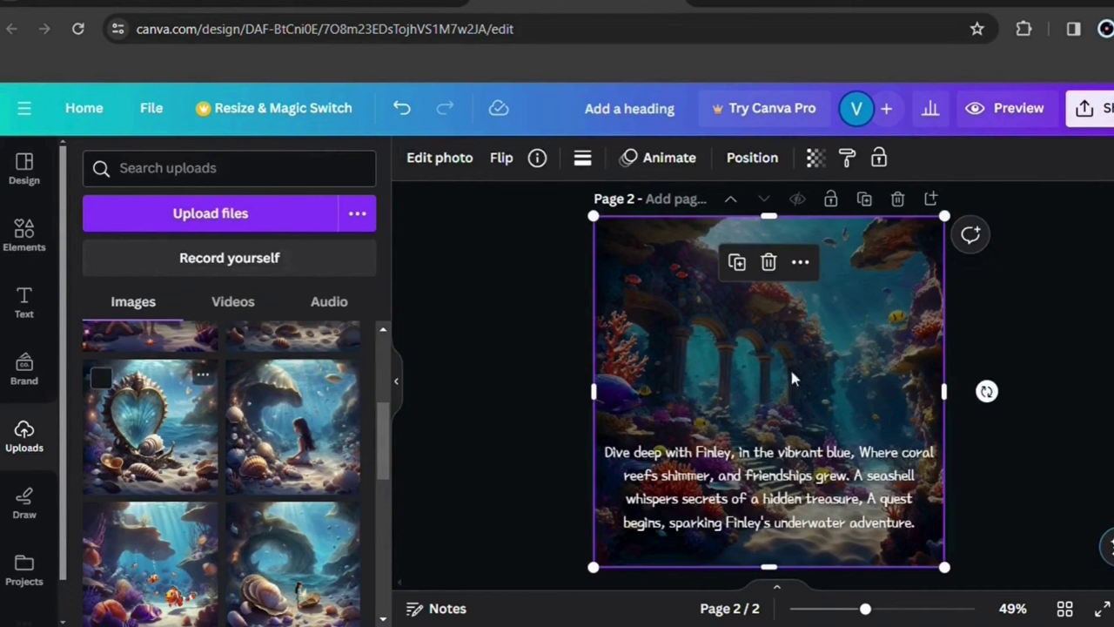
{"action": "left_click_drag", "start_coordinate": [150, 426], "coordinate": [755, 319]}
{"action": "left_click_drag", "start_coordinate": [846, 528], "coordinate": [947, 569]}
Open the photo adjustment settings for page 2's heart-shaped seashell image.
{"action": "left_click", "coordinate": [439, 157]}
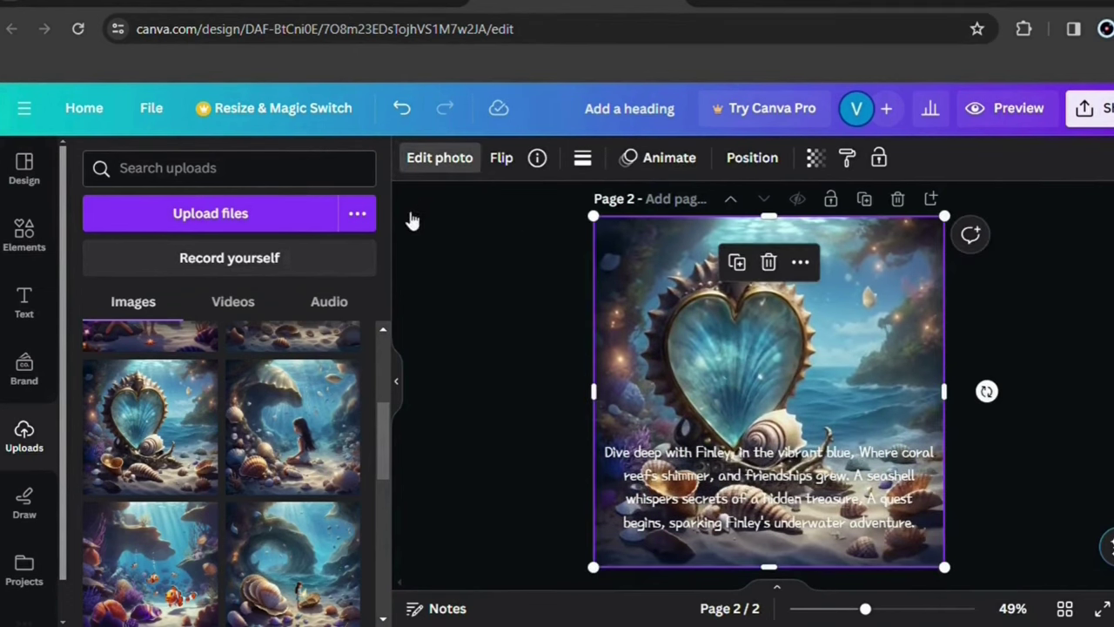
{"action": "left_click", "coordinate": [233, 174]}
{"action": "left_click_drag", "start_coordinate": [381, 243], "coordinate": [386, 342]}
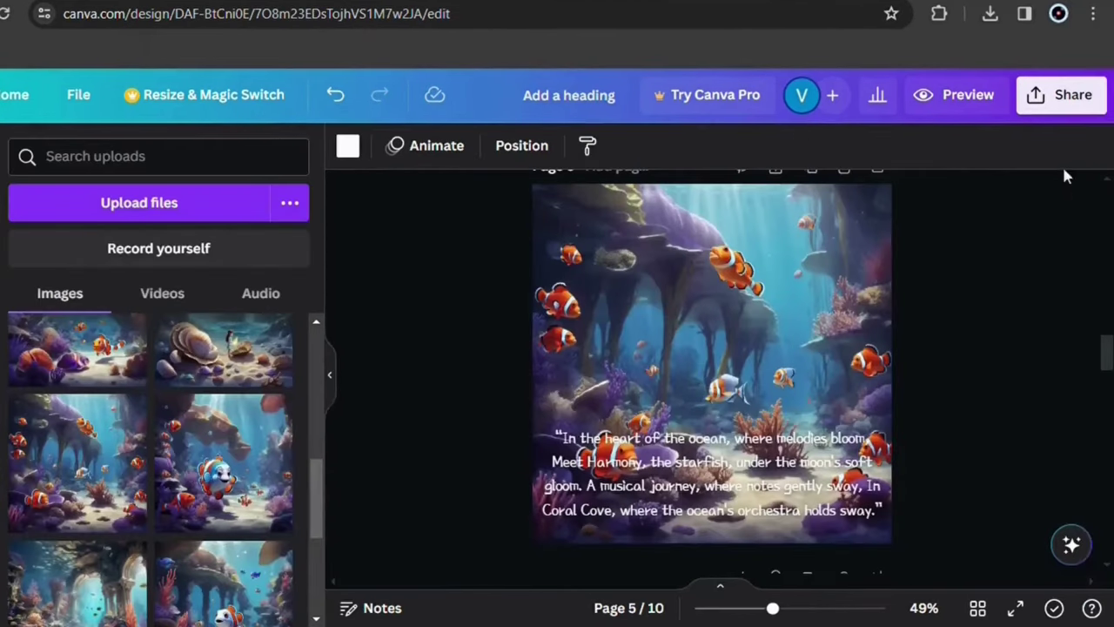
Download all 10 pages of the storybook as a PDF Print file with the RGB color profile.
{"action": "left_click", "coordinate": [1066, 97]}
{"action": "scroll", "coordinate": [871, 391], "scroll_direction": "down", "scroll_amount": 2}
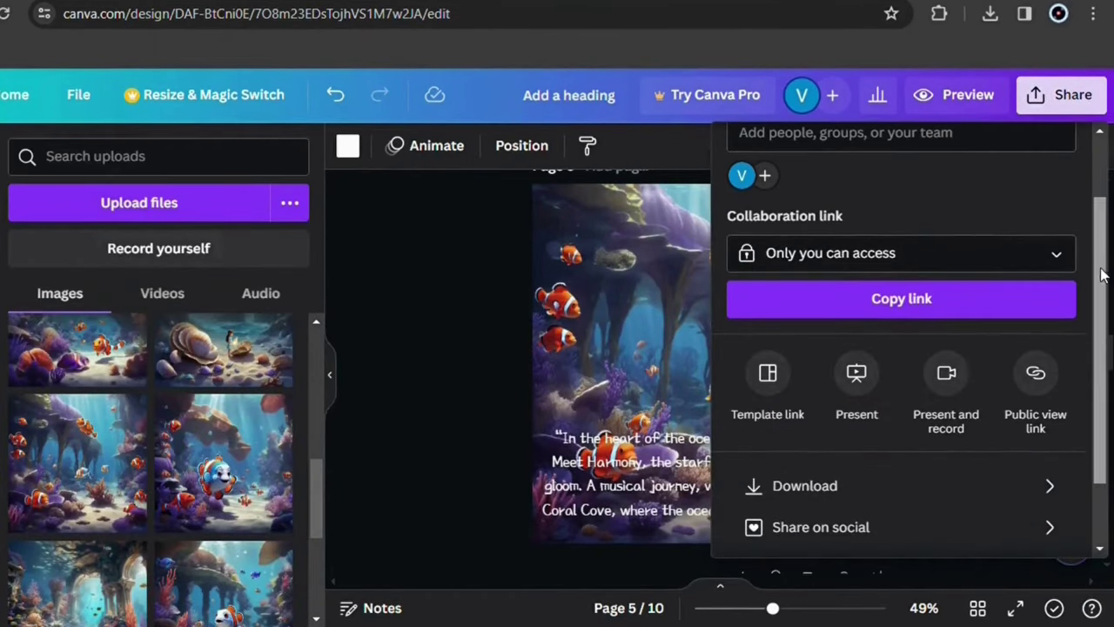
{"action": "left_click", "coordinate": [864, 493]}
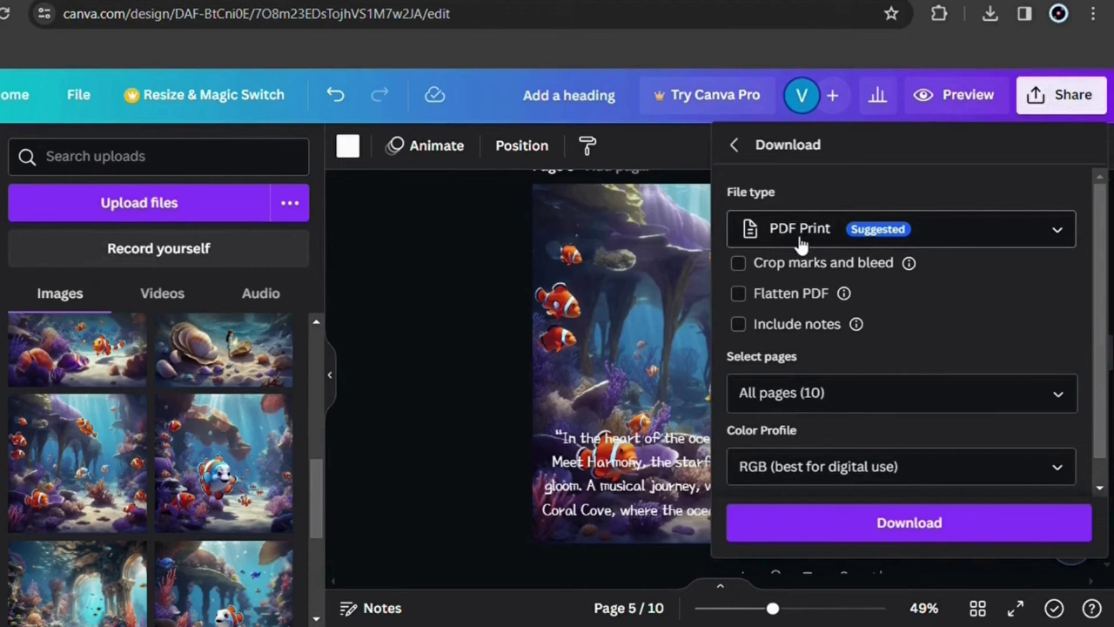
{"action": "left_click", "coordinate": [851, 522]}
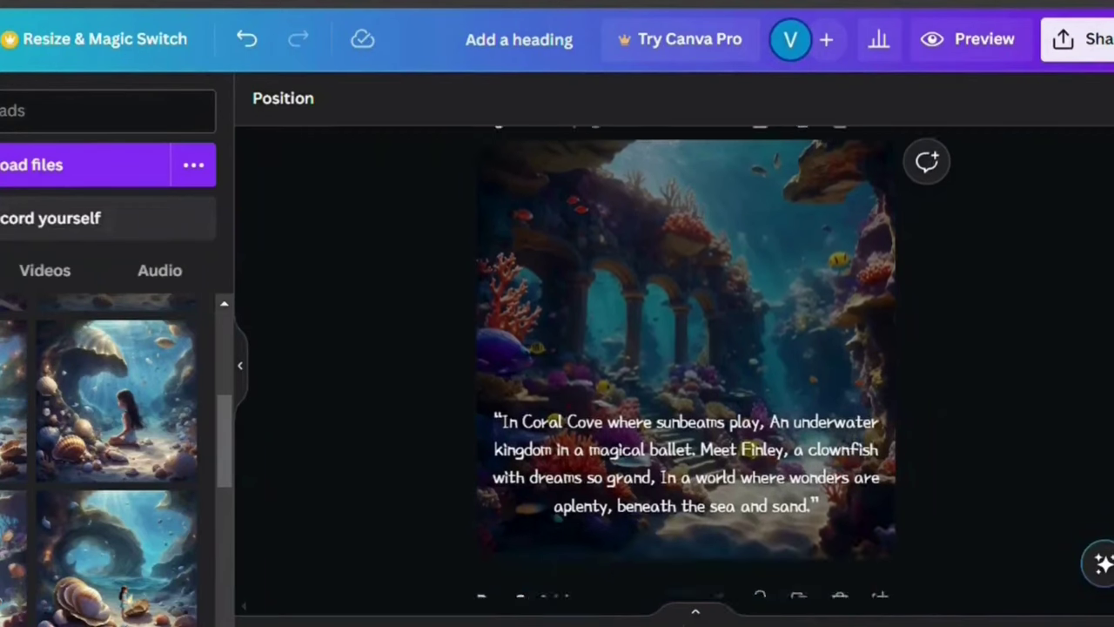
Look through the storybook pages, and switch to Amazon to browse the Kindle results for "storybook for kids 4-6".
{"action": "scroll", "coordinate": [686, 362], "scroll_direction": "down", "scroll_amount": 5}
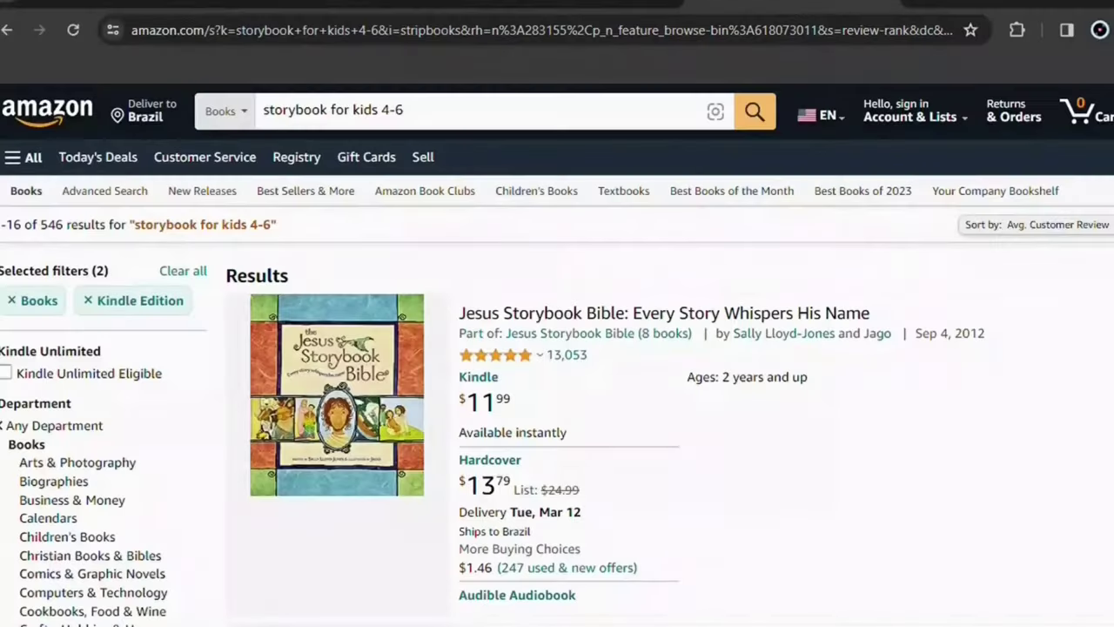
{"action": "scroll", "coordinate": [557, 348], "scroll_direction": "down", "scroll_amount": 20}
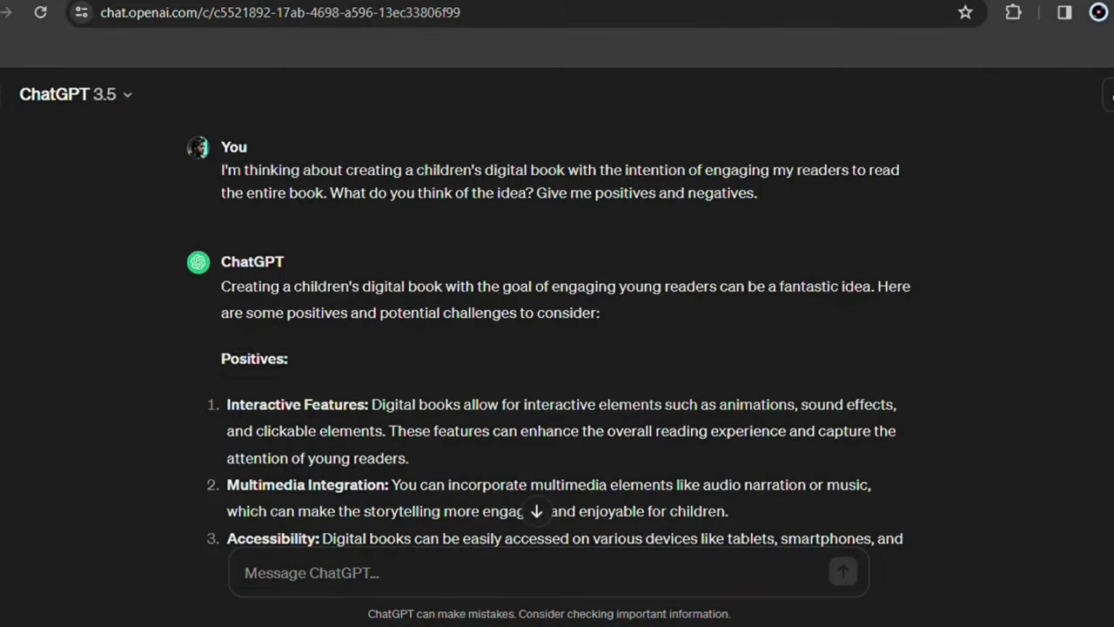
Switch to the ChatGPT storybook conversation and ask for 10 suggestions of SEO-optimized titles for selling this book on Amazon.
{"action": "scroll", "coordinate": [557, 348], "scroll_direction": "down", "scroll_amount": 20}
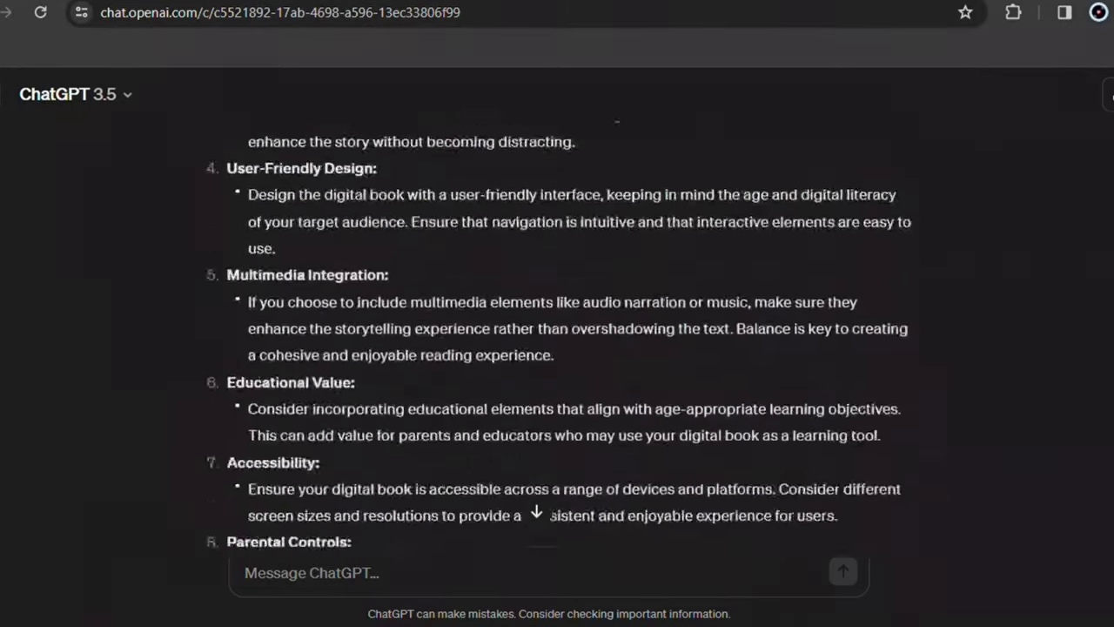
{"action": "scroll", "coordinate": [557, 348], "scroll_direction": "down", "scroll_amount": 20}
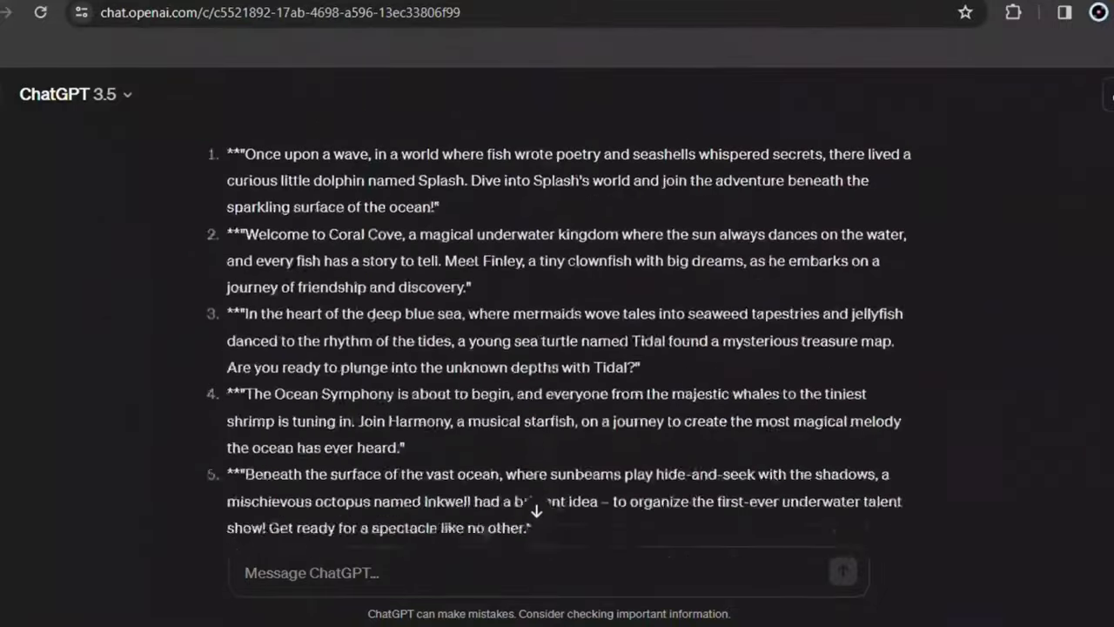
{"action": "scroll", "coordinate": [557, 348], "scroll_direction": "down", "scroll_amount": 20}
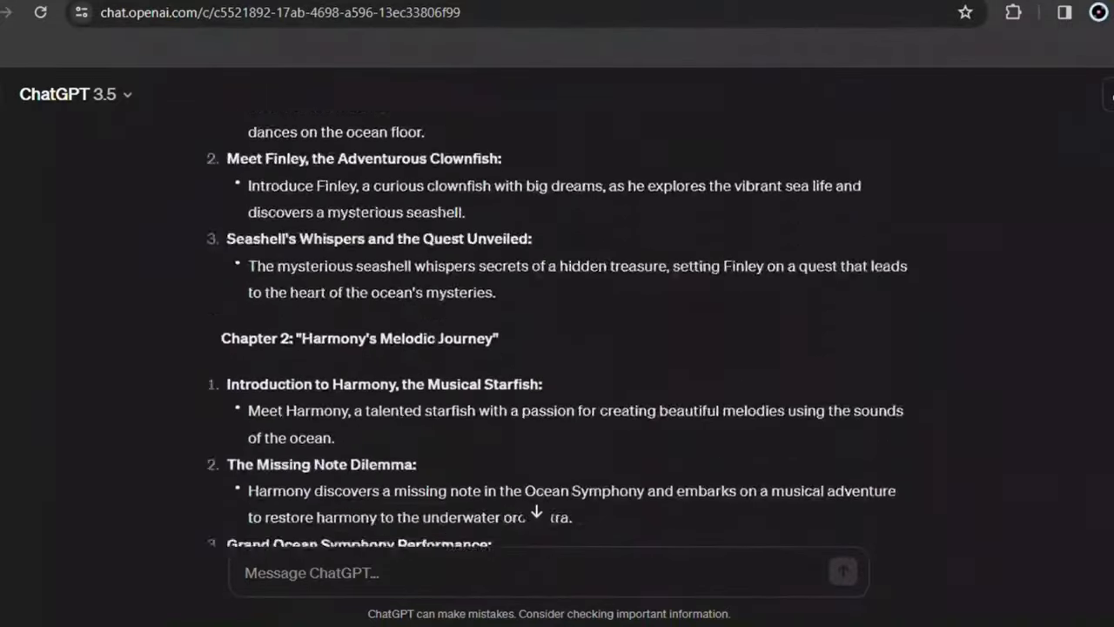
{"action": "scroll", "coordinate": [557, 348], "scroll_direction": "down", "scroll_amount": 20}
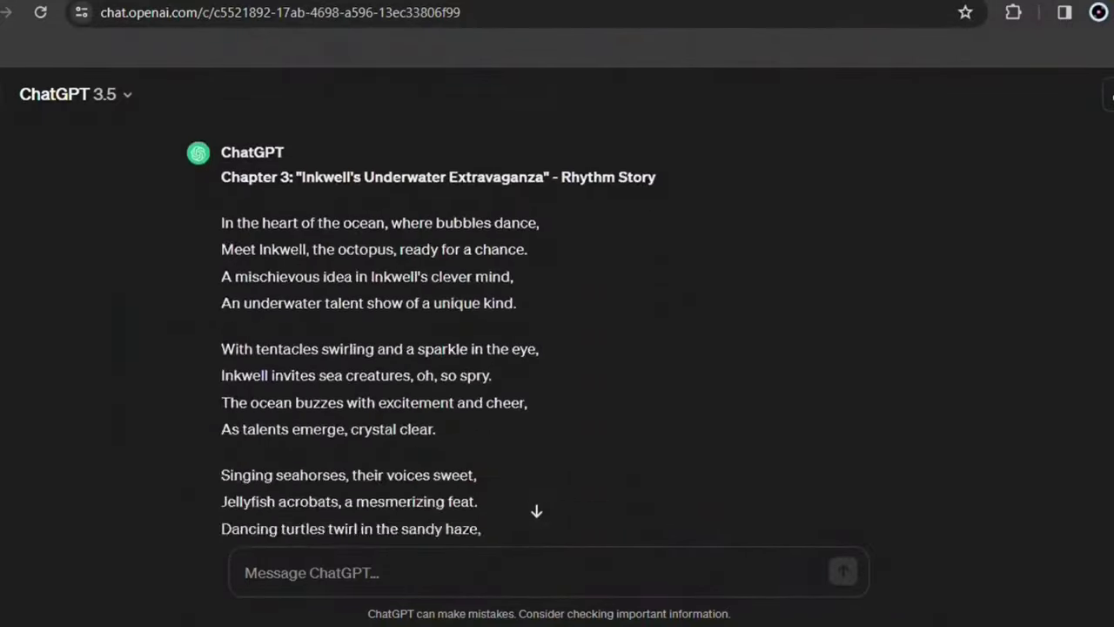
{"action": "type", "text": "Now that I've created this book, I want to sell it on Amazon. I know that to sell there I need to update this book in SEO. Give me 10 suggestions for SEO-optimized titles for this book."}
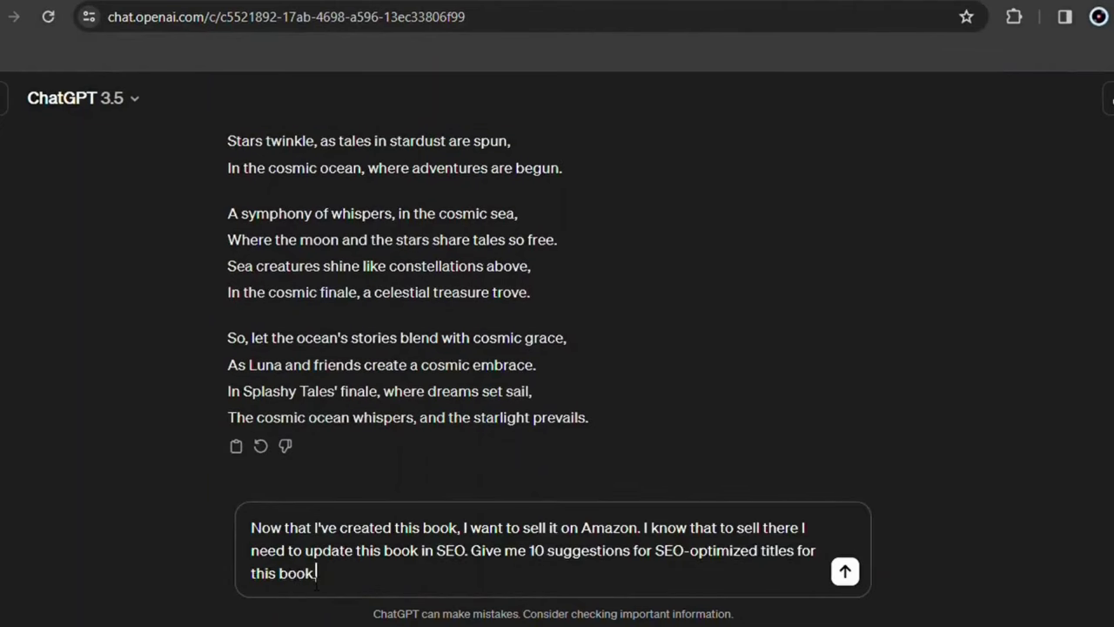
{"action": "key", "text": "ctrl+a"}
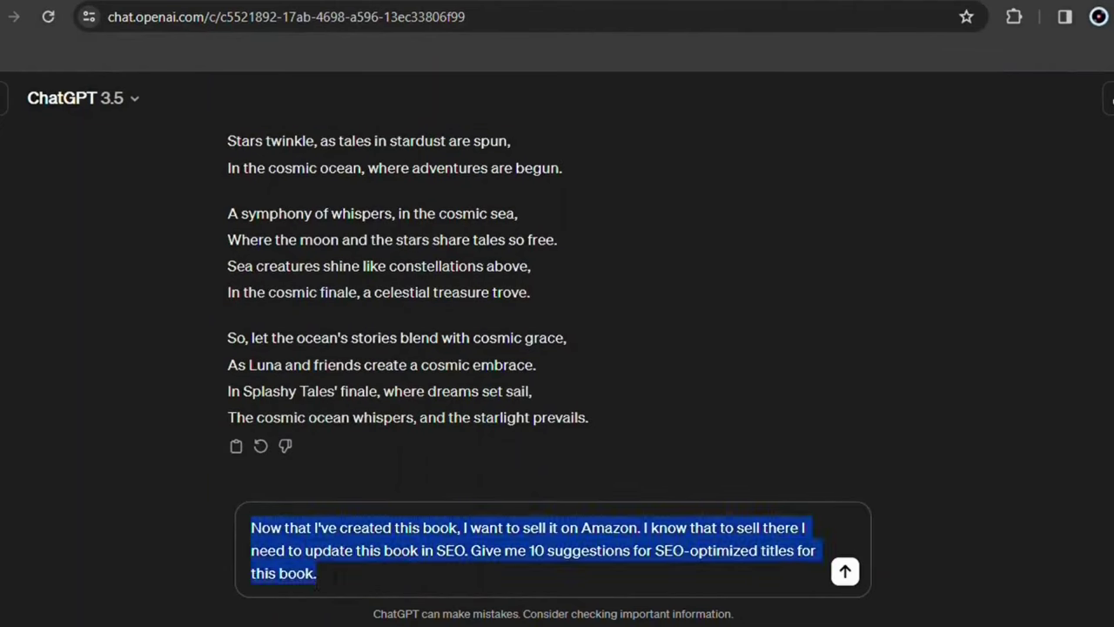
{"action": "left_click", "coordinate": [452, 587]}
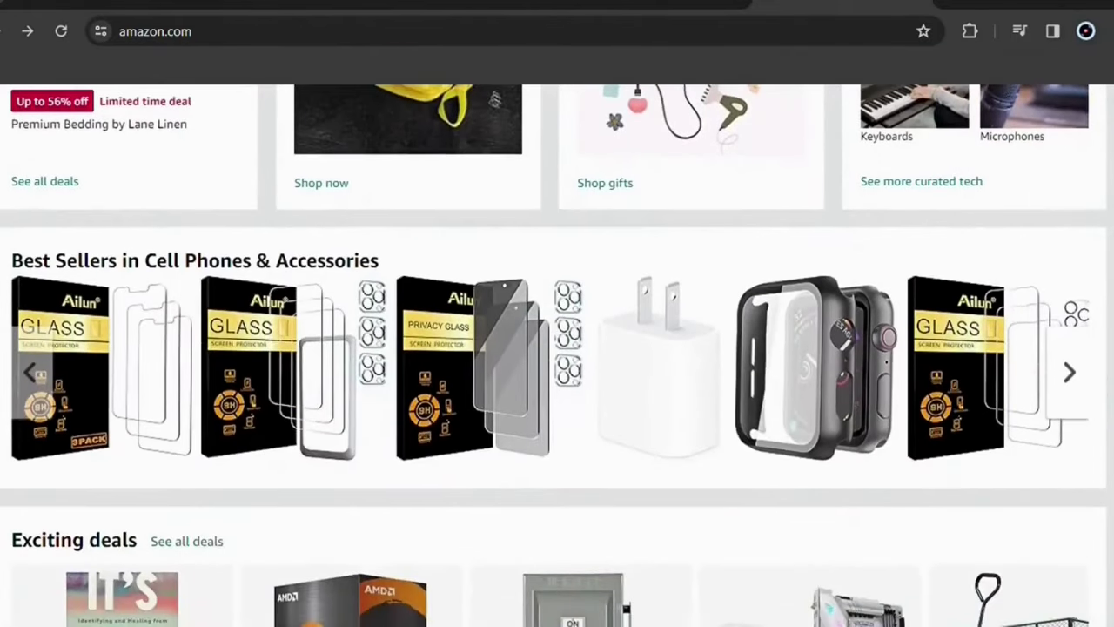
Switch to Amazon and examine the product description of "Elf: The Classic Illustrated Storybook (Pop Classics 9)".
{"action": "scroll", "coordinate": [557, 356], "scroll_direction": "down", "scroll_amount": 5}
{"action": "left_click_drag", "start_coordinate": [262, 303], "coordinate": [738, 492]}
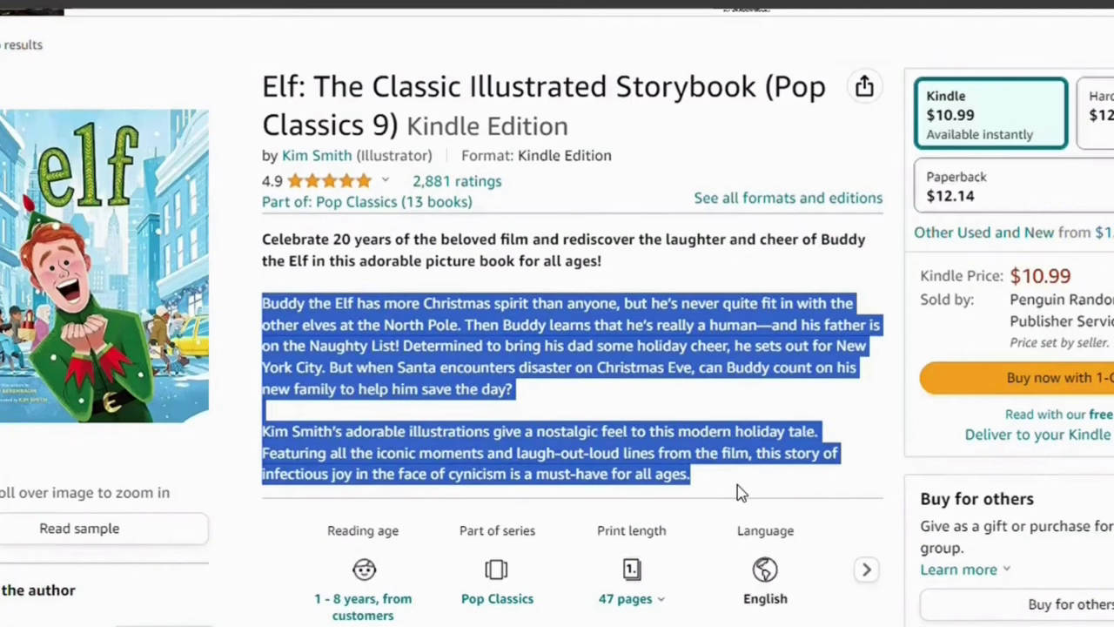
{"action": "left_click", "coordinate": [742, 493]}
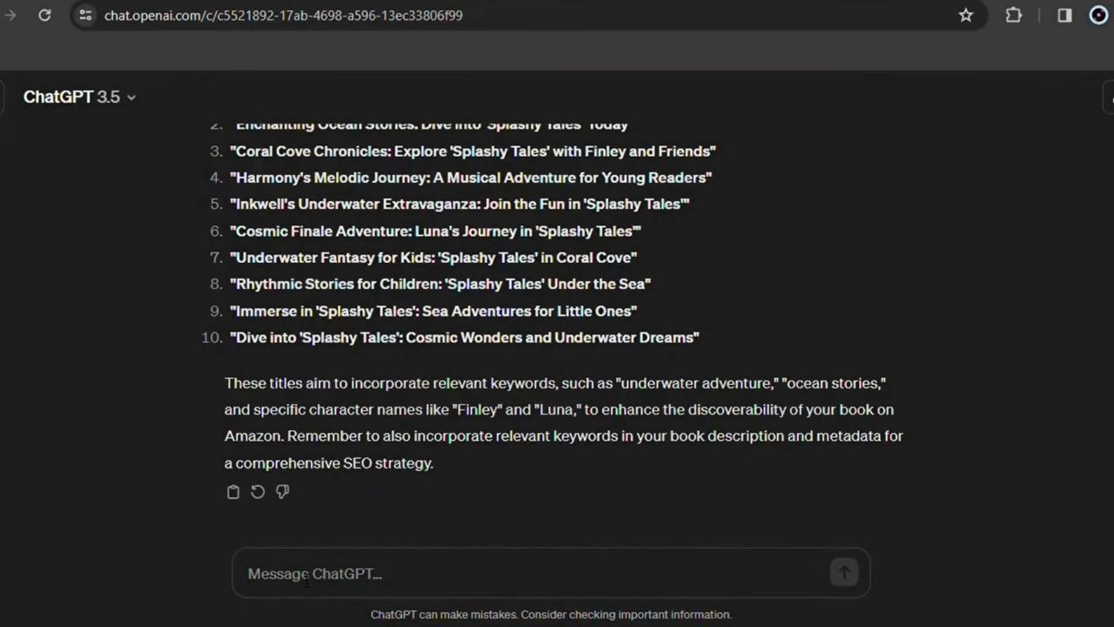
Switch to ChatGPT and ask for an SEO-optimized description with keywords from the niche for this storybook.
{"action": "left_click", "coordinate": [306, 582]}
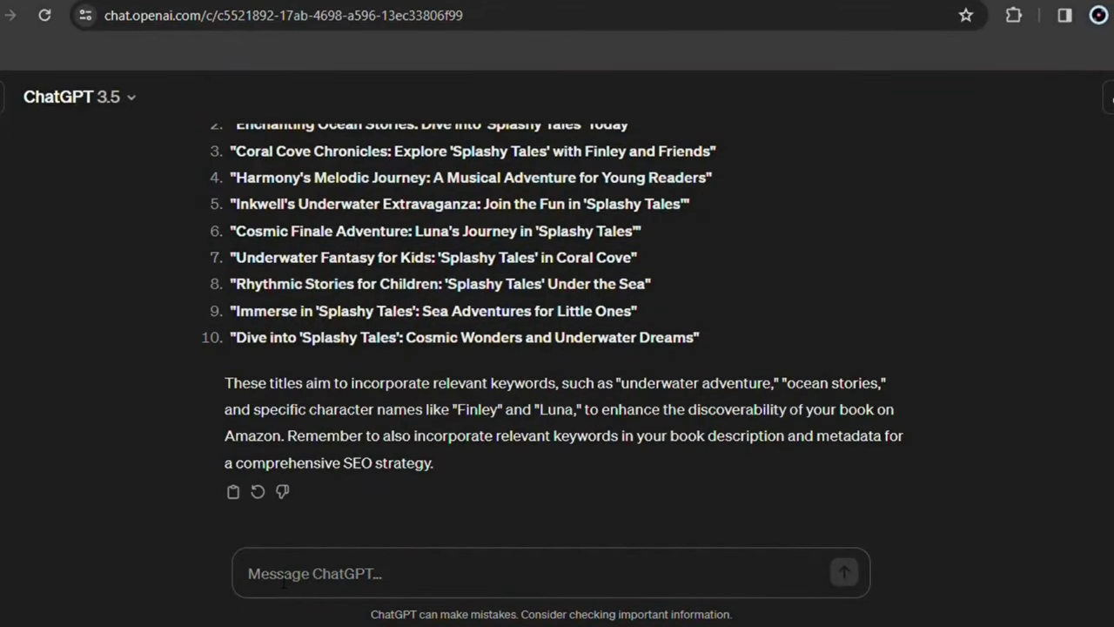
{"action": "type", "text": "Now give me a SEO-optimized description with keywords from my niche for this storybook."}
{"action": "left_click_drag", "start_coordinate": [249, 550], "coordinate": [352, 581]}
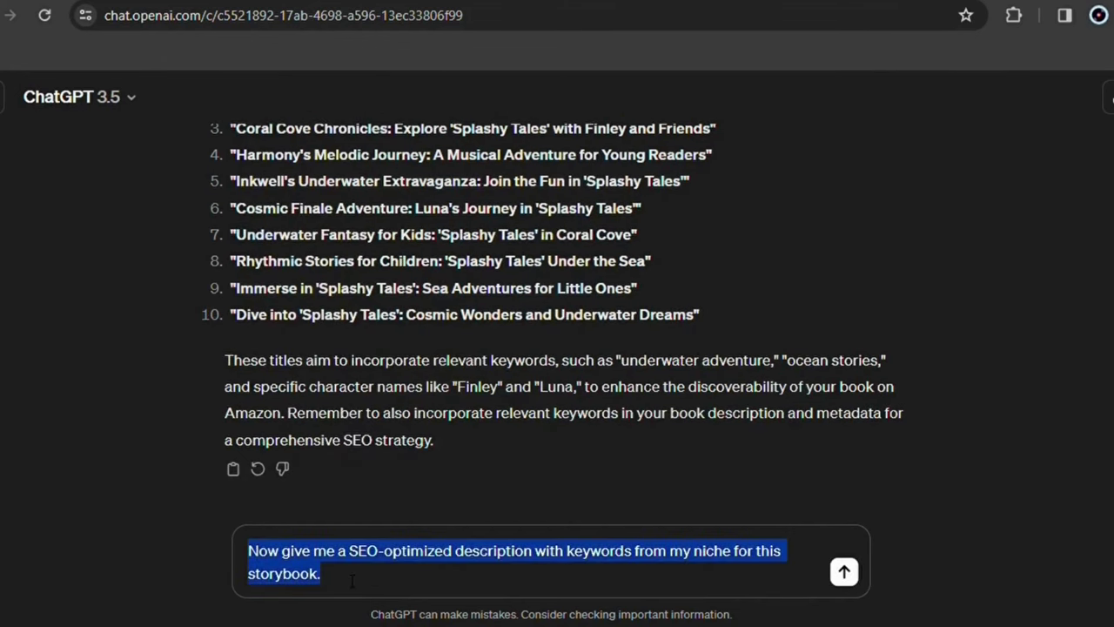
{"action": "left_click", "coordinate": [457, 585]}
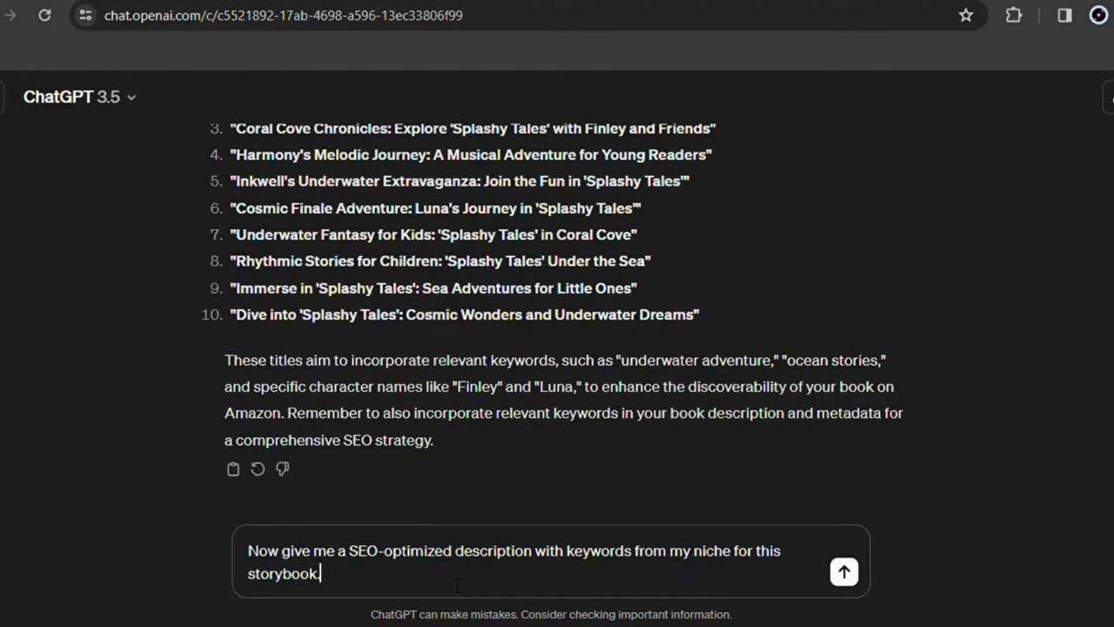
{"action": "left_click", "coordinate": [844, 572]}
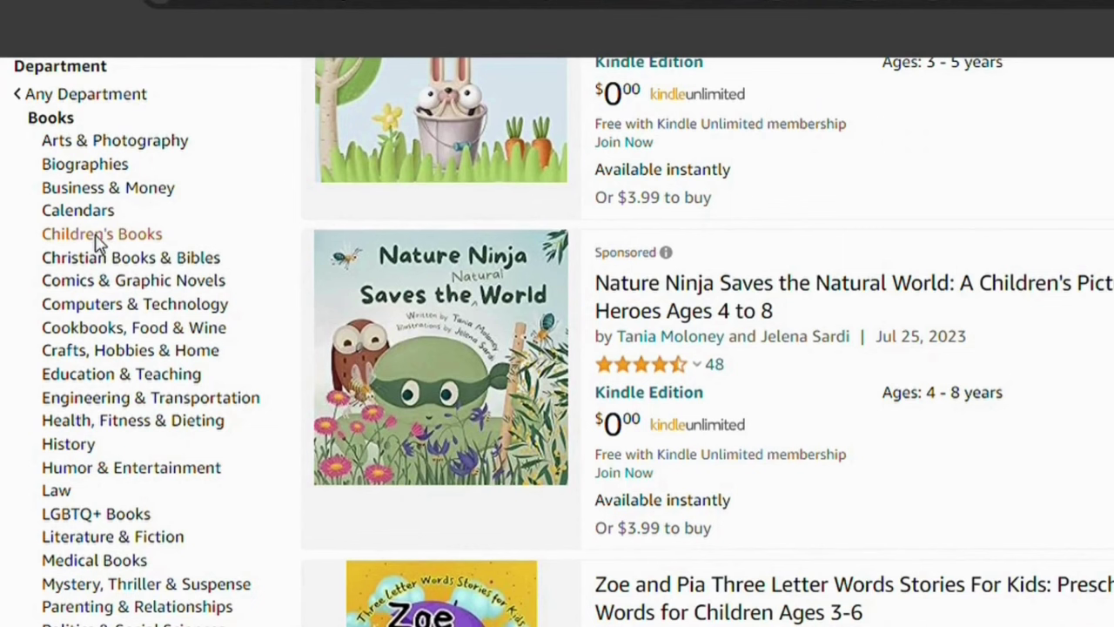
Narrow the Amazon book results to the Children's Books department and browse the listings.
{"action": "left_click", "coordinate": [99, 235]}
{"action": "scroll", "coordinate": [557, 348], "scroll_direction": "down", "scroll_amount": 5}
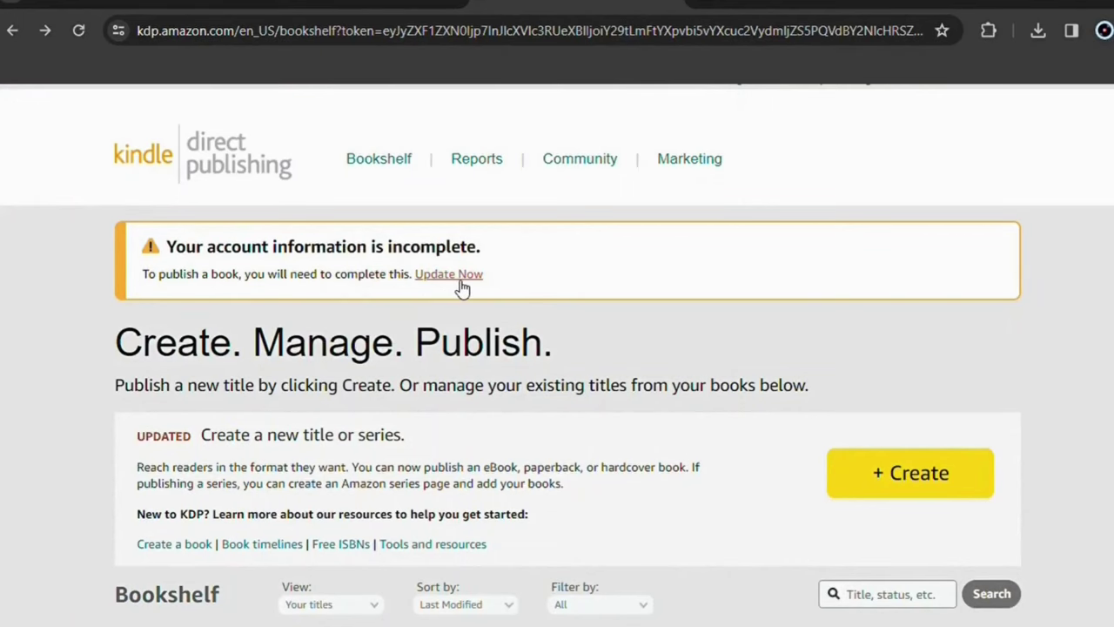
Switch to Kindle Direct Publishing, start a new Kindle eBook and look through its details form.
{"action": "scroll", "coordinate": [940, 306], "scroll_direction": "down", "scroll_amount": 2}
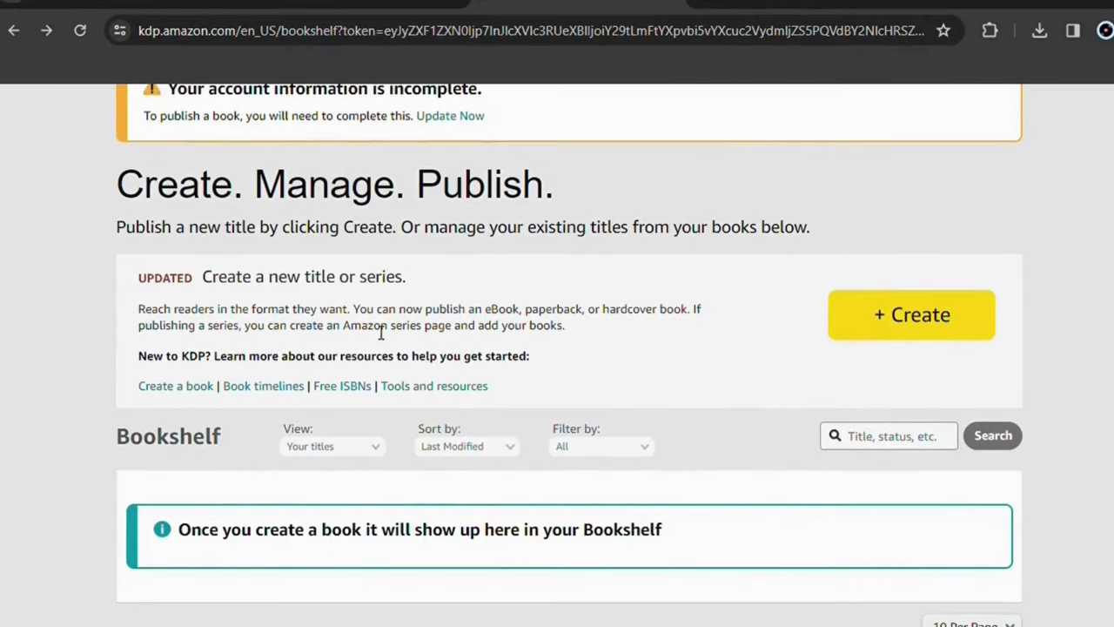
{"action": "left_click", "coordinate": [920, 317]}
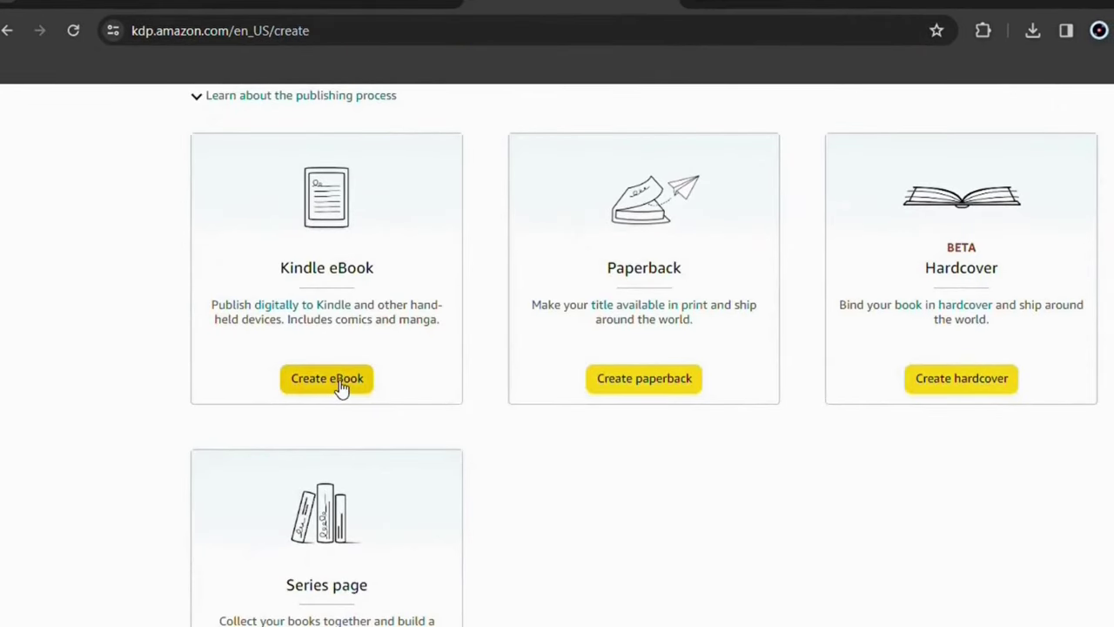
{"action": "left_click", "coordinate": [339, 384]}
{"action": "scroll", "coordinate": [339, 384], "scroll_direction": "down", "scroll_amount": 2}
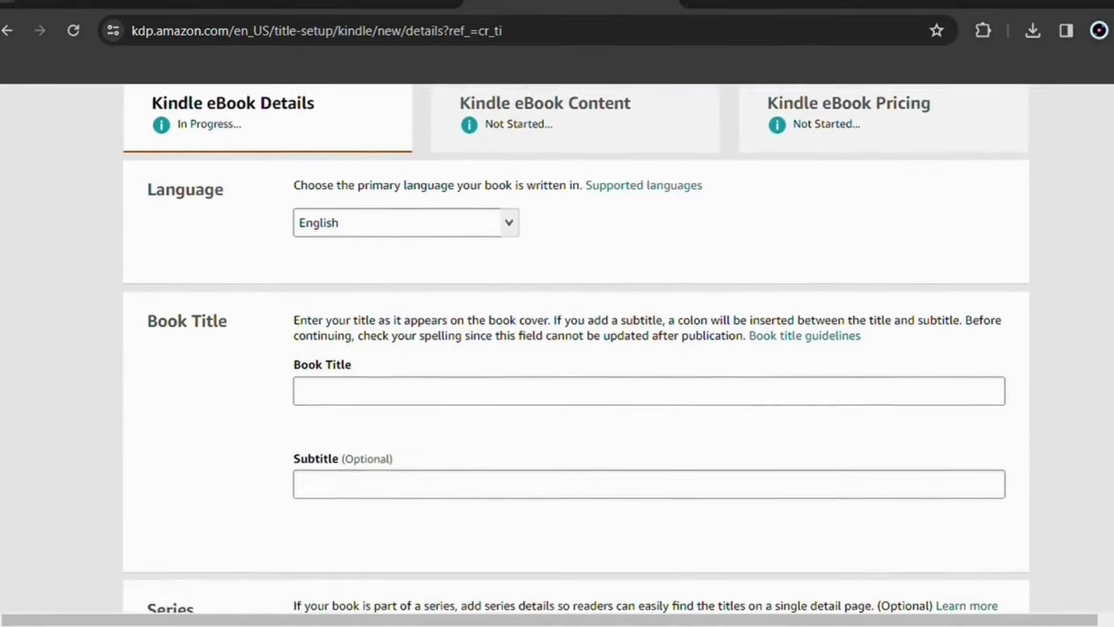
{"action": "scroll", "coordinate": [576, 348], "scroll_direction": "down", "scroll_amount": 6}
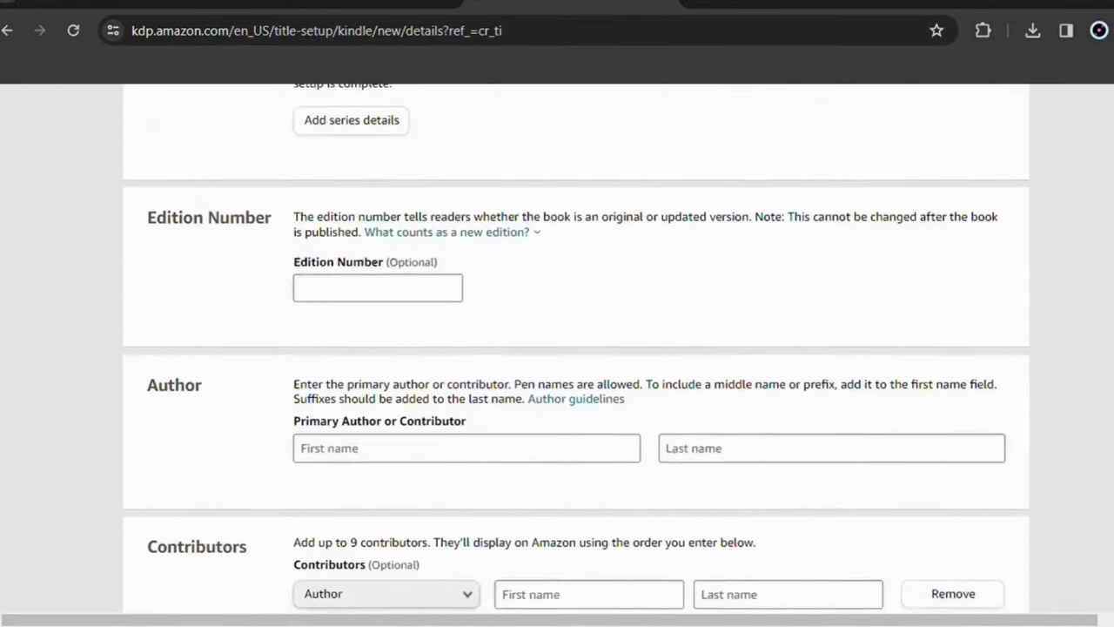
{"action": "scroll", "coordinate": [576, 348], "scroll_direction": "down", "scroll_amount": 6}
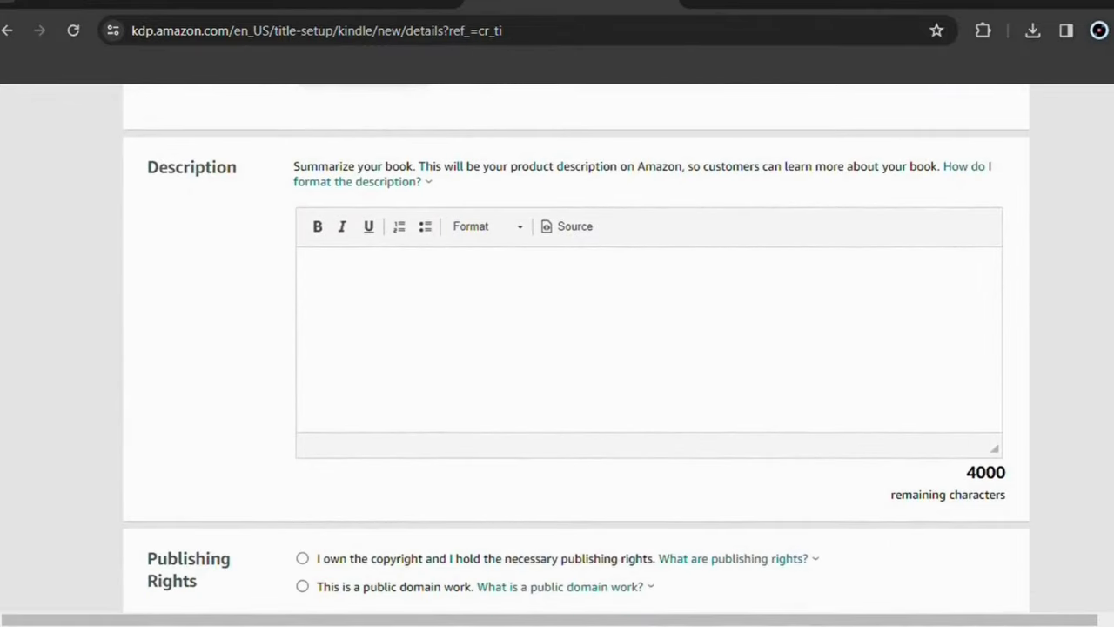
{"action": "scroll", "coordinate": [576, 348], "scroll_direction": "down", "scroll_amount": 5}
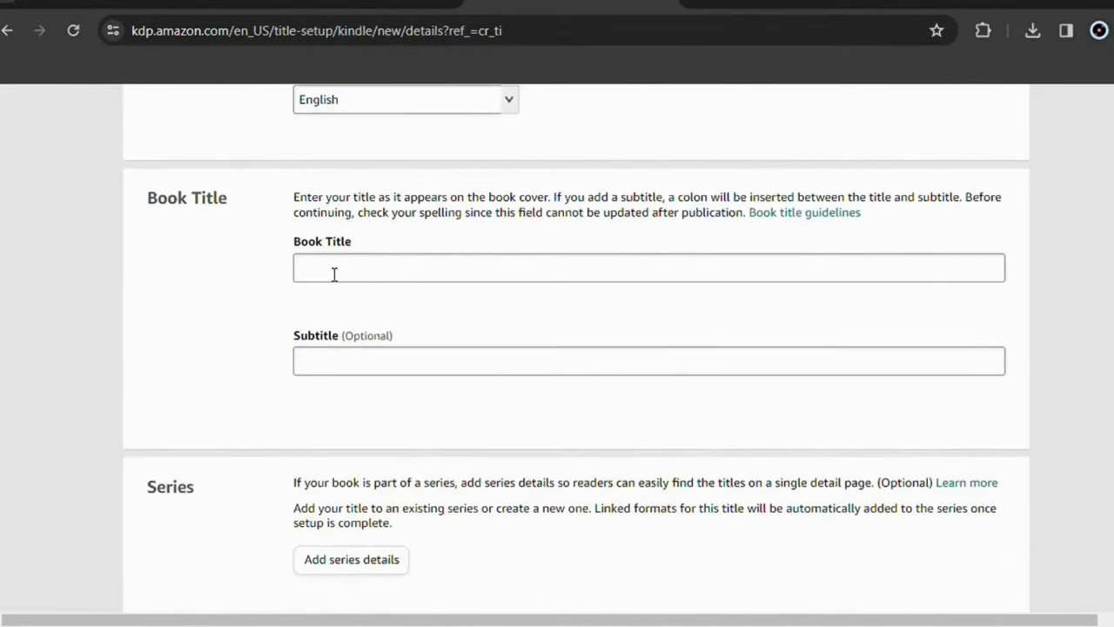
Paste the storybook's title as the book title in the eBook details.
{"action": "left_click", "coordinate": [336, 274]}
{"action": "key", "text": "ctrl+v"}
{"action": "left_click", "coordinate": [666, 297]}
Enter the primary author's first name, leaving the series details and edition number empty.
{"action": "scroll", "coordinate": [666, 298], "scroll_direction": "down", "scroll_amount": 3}
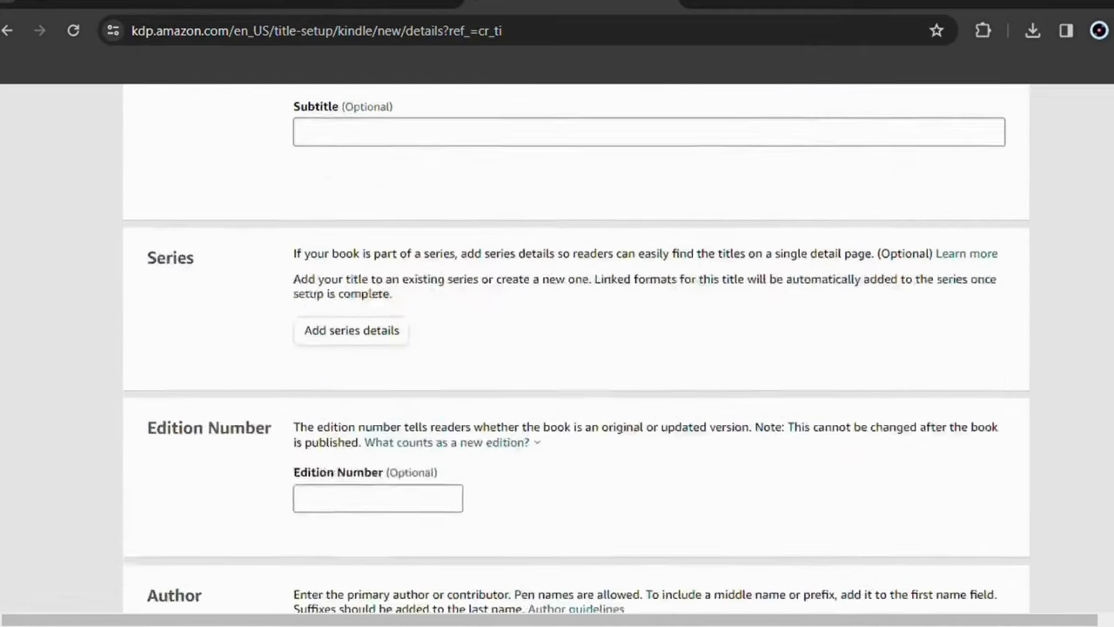
{"action": "scroll", "coordinate": [576, 348], "scroll_direction": "down", "scroll_amount": 4}
{"action": "left_click", "coordinate": [439, 321]}
{"action": "type", "text": "Victor"}
{"action": "left_click", "coordinate": [366, 327]}
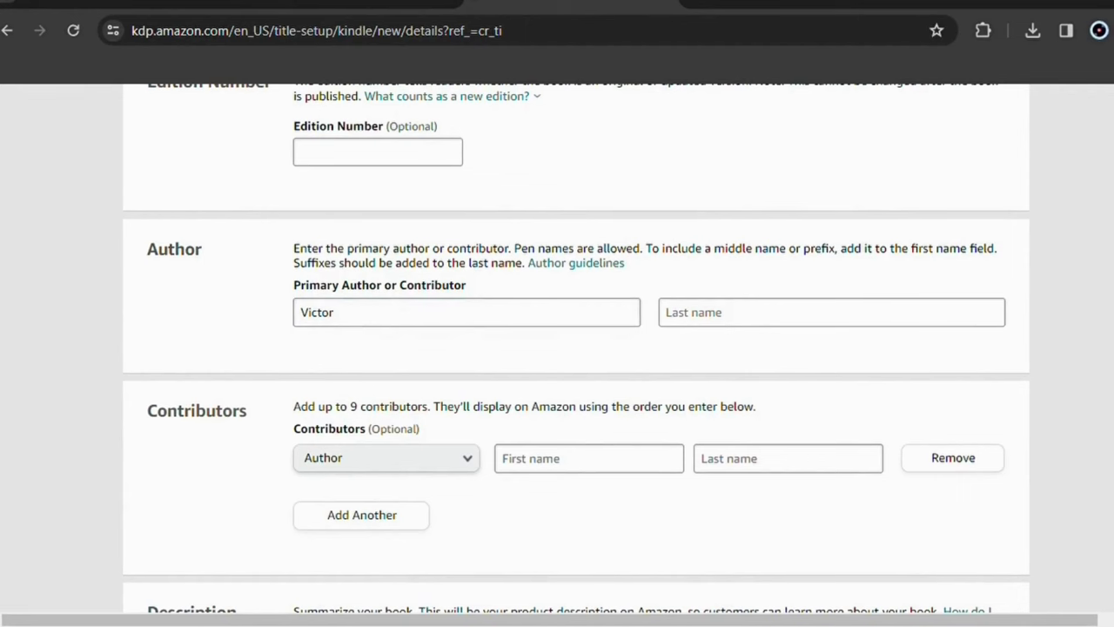
Copy the "Splashy Tales" description paragraphs from ChatGPT, without the key keywords, into the eBook's description in Kindle Direct Publishing.
{"action": "scroll", "coordinate": [577, 349], "scroll_direction": "down", "scroll_amount": 5}
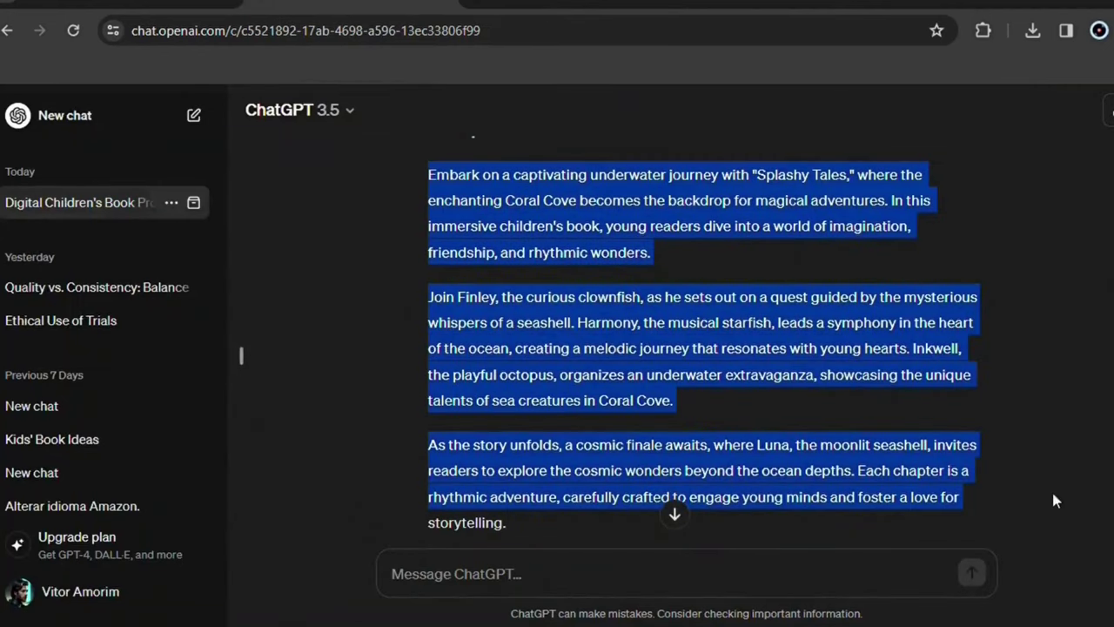
{"action": "scroll", "coordinate": [1018, 495], "scroll_direction": "down", "scroll_amount": 3}
{"action": "left_click_drag", "start_coordinate": [1052, 497], "coordinate": [910, 389]}
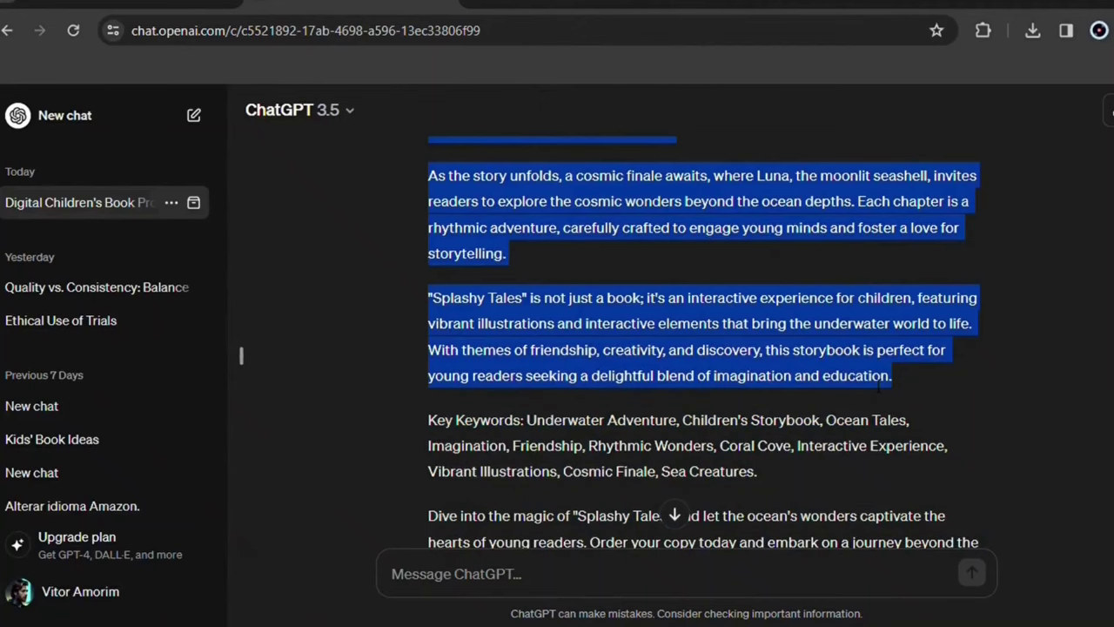
{"action": "left_click", "coordinate": [571, 8]}
{"action": "left_click", "coordinate": [344, 281]}
{"action": "type", "text": "Embark on a captivating underwater journey with \"Splashy Tales,\" where the enchanting Coral Cove becomes the backdrop for magical adventures. In this immersive children's book, young readers dive into a world of imagination, friendship, and rhythmic wonders. Join Finley, the curious clownfish, as he sets out on a quest guided by the mysterious whispers of a seashell. Harmony, the musical starfish, leads a symphony in the heart of the ocean, creating a melodic journey that resonates with young hearts. Inkwell, the playful octopus, organizes an underwater extravaganza, showcasing the unique talents of sea creatures in Coral Cove. As the story unfolds, a cosmic finale awaits, where Luna, the moonlit seashell, invites readers to explore the cosmic wonders beyond the ocean depths. Each chapter is a rhythmic adventure, carefully crafted to engage young minds and foster a love for storytelling. \"Splashy Tales\" is not just a book; it's an interactive experience for children, featuring vibrant illustrations and interactive elements that bring the underwater world to life. With themes of friendship, creativity, and discovery, this storybook is perfect for young readers seeking a delightful blend of imagination and education."}
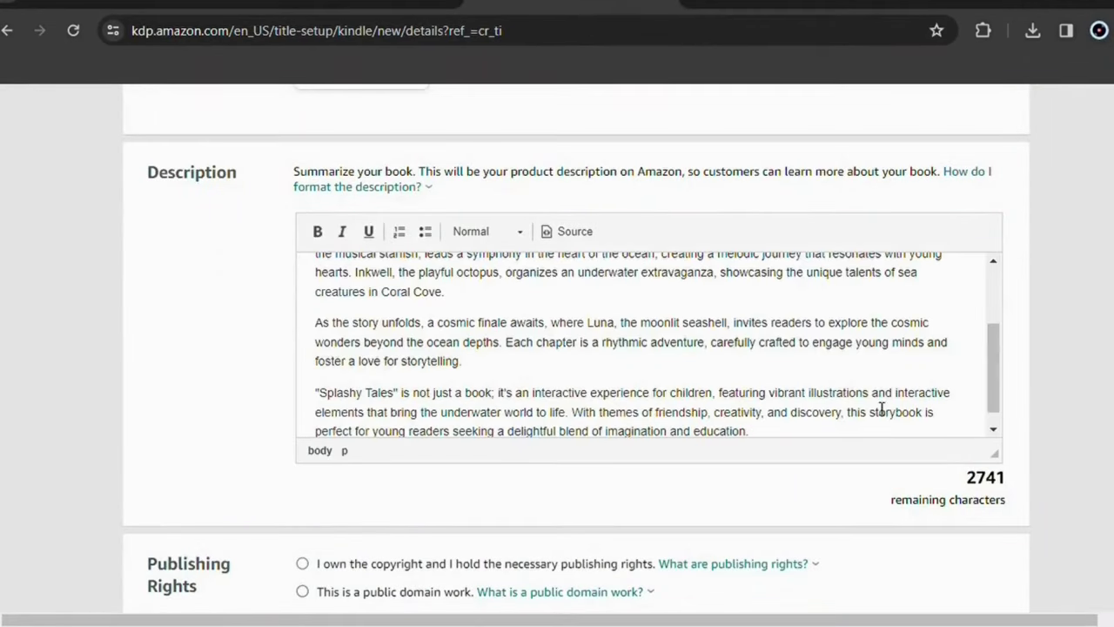
{"action": "left_click_drag", "start_coordinate": [993, 396], "coordinate": [988, 270]}
Declare no sexually explicit images or title, and set the reading age from 3 to 8.
{"action": "scroll", "coordinate": [574, 348], "scroll_direction": "down", "scroll_amount": 3}
{"action": "left_click", "coordinate": [293, 455]}
{"action": "scroll", "coordinate": [379, 390], "scroll_direction": "down", "scroll_amount": 2}
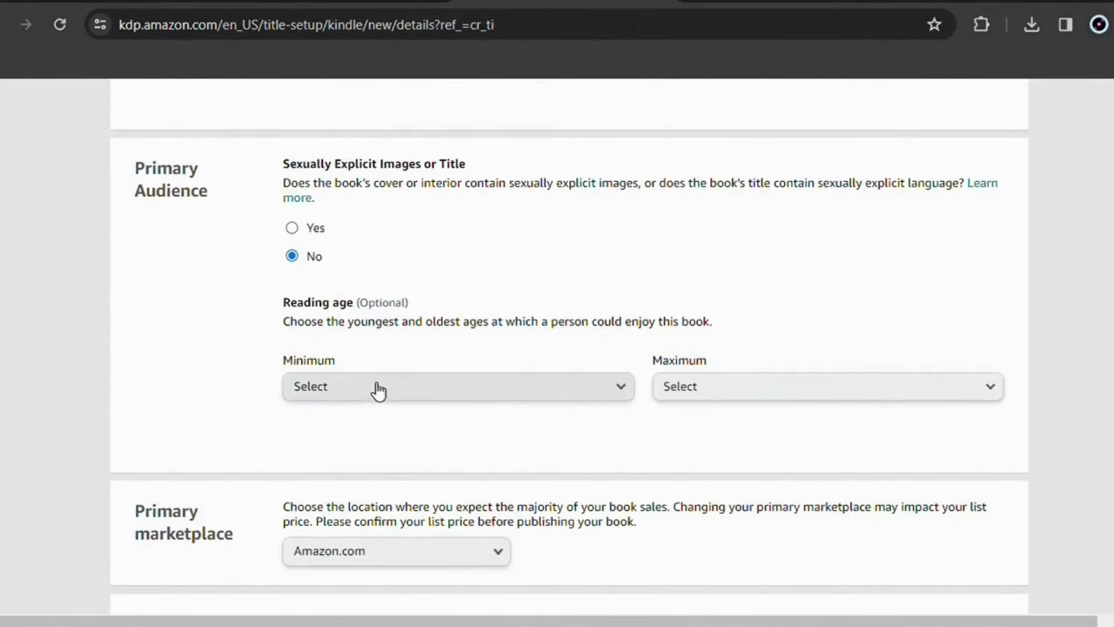
{"action": "left_click", "coordinate": [379, 389]}
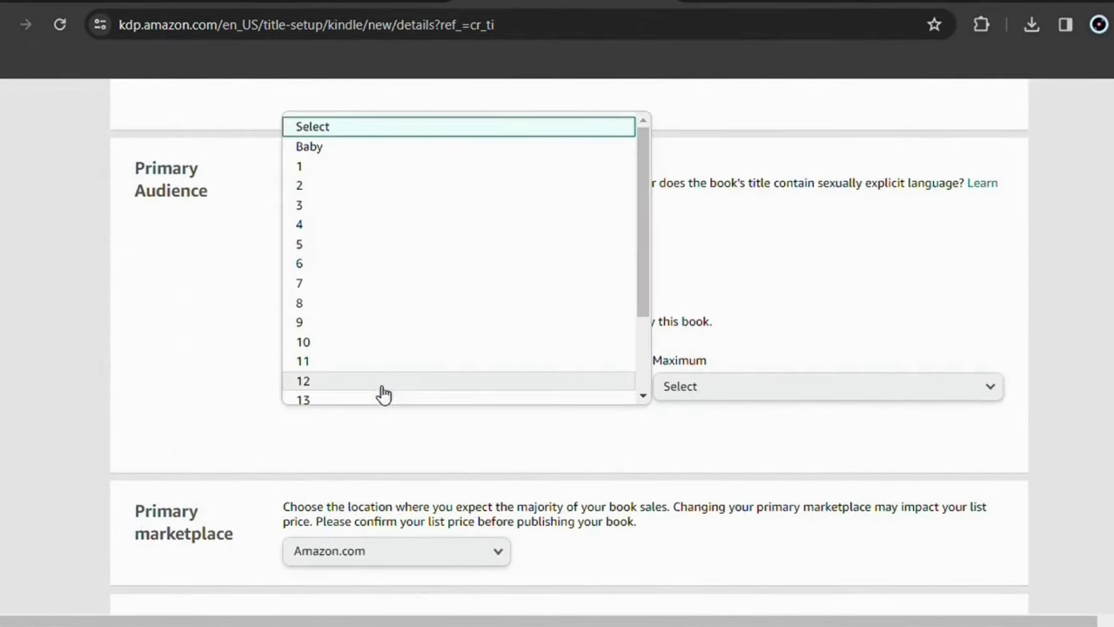
{"action": "left_click", "coordinate": [318, 209]}
{"action": "left_click", "coordinate": [783, 386]}
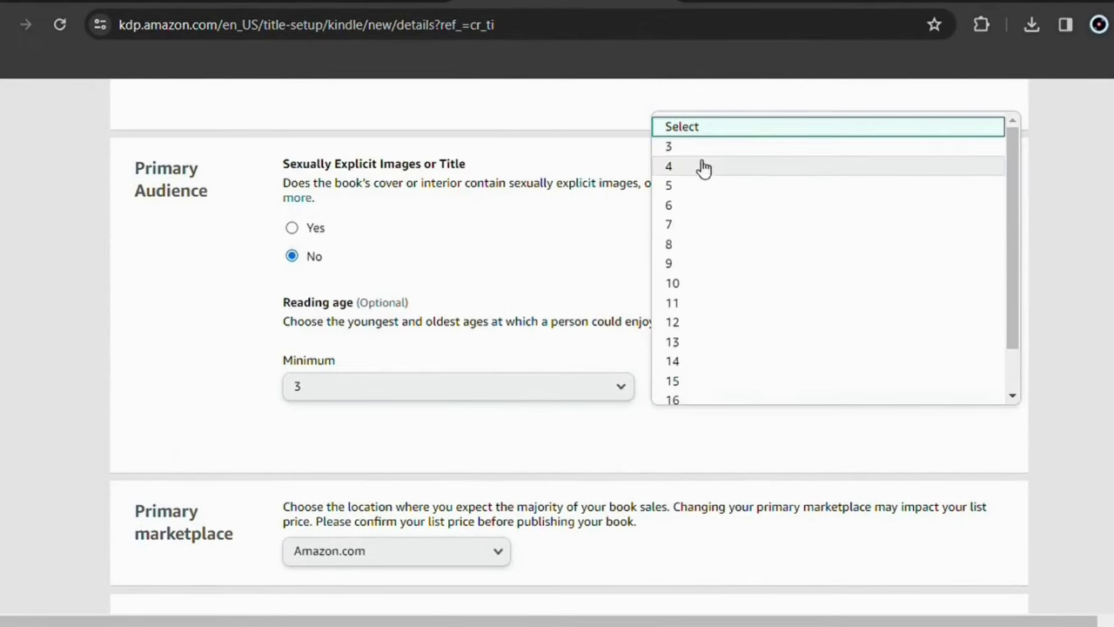
{"action": "left_click", "coordinate": [684, 244]}
Choose Children's eBooks as the Kindle Books category for the storybook.
{"action": "scroll", "coordinate": [684, 246], "scroll_direction": "down", "scroll_amount": 4}
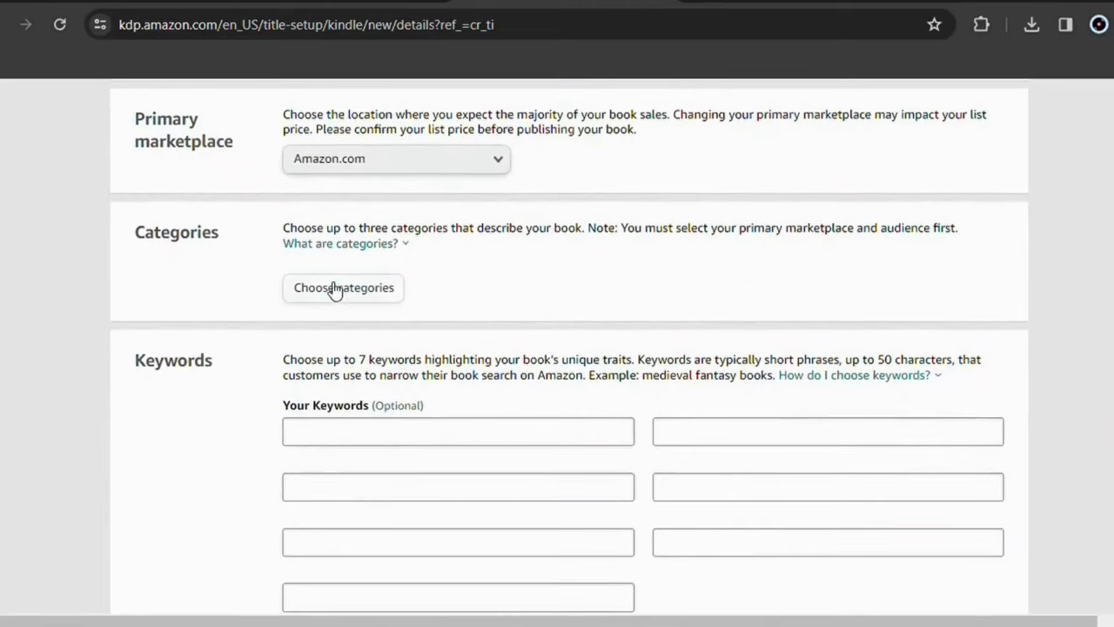
{"action": "left_click", "coordinate": [331, 288]}
{"action": "left_click", "coordinate": [339, 323]}
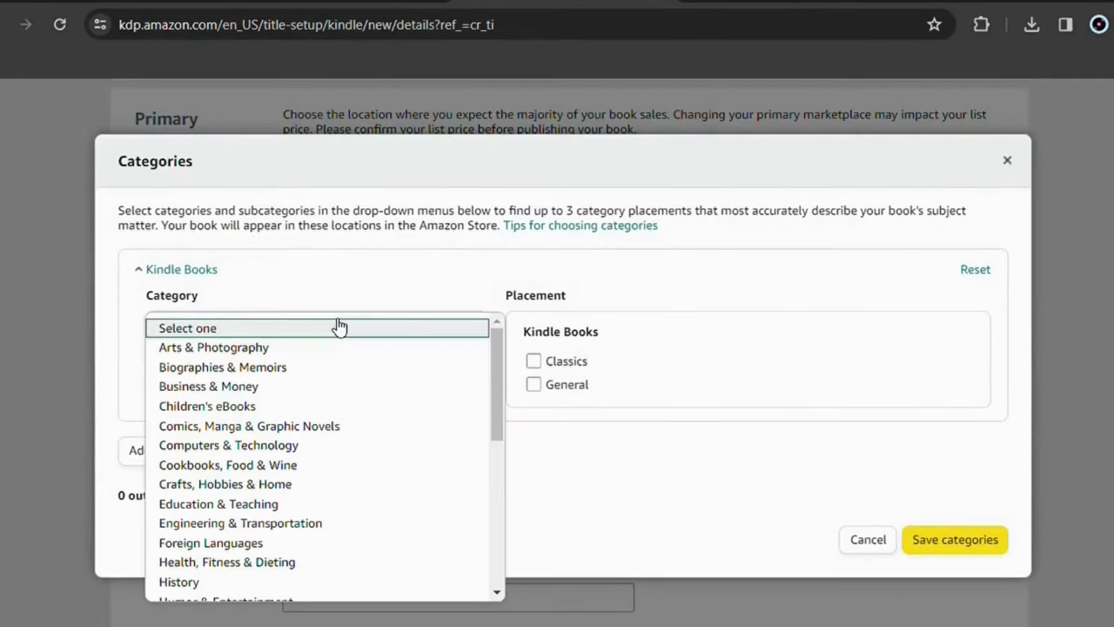
{"action": "left_click", "coordinate": [215, 406]}
{"action": "left_click", "coordinate": [475, 385]}
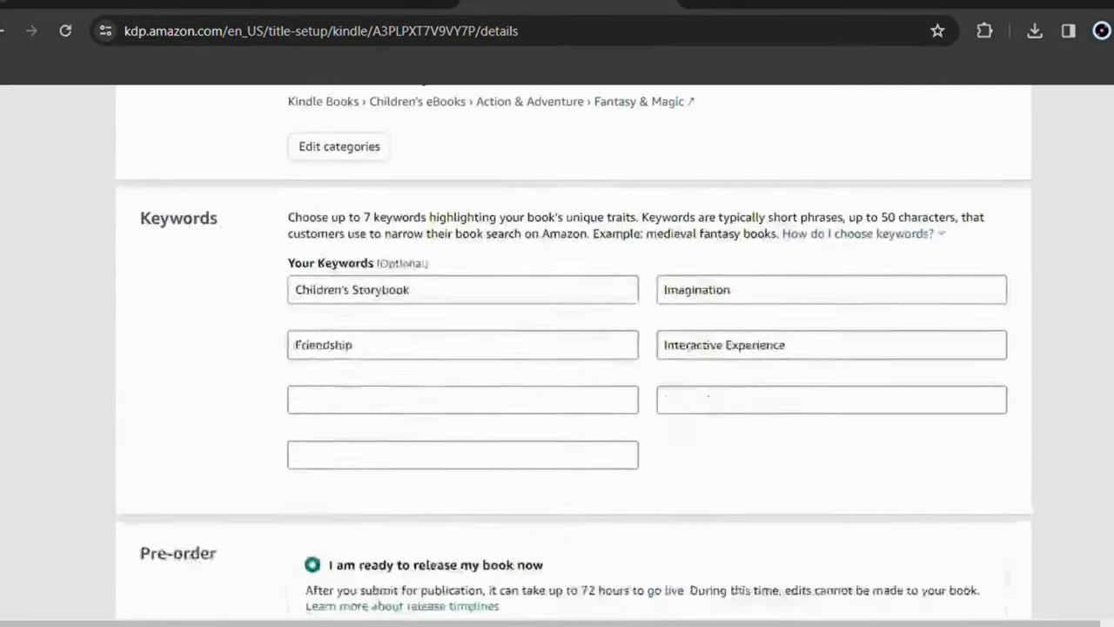
Save the eBook details, continue to the content page and choose to upload an existing JPG/TIFF cover.
{"action": "scroll", "coordinate": [557, 348], "scroll_direction": "down", "scroll_amount": 5}
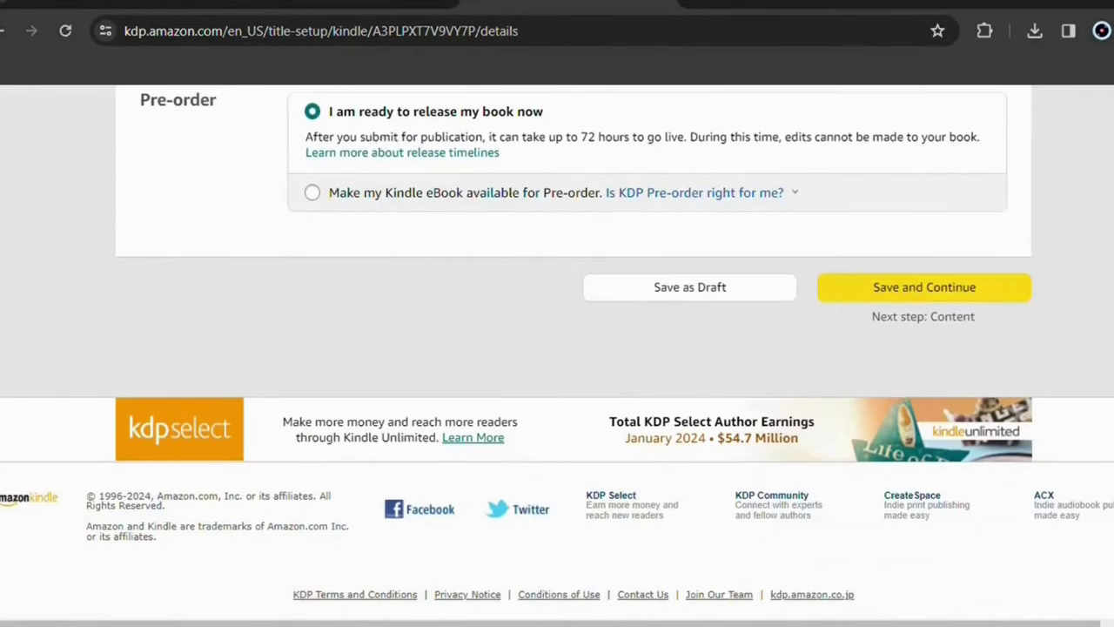
{"action": "left_click", "coordinate": [916, 288]}
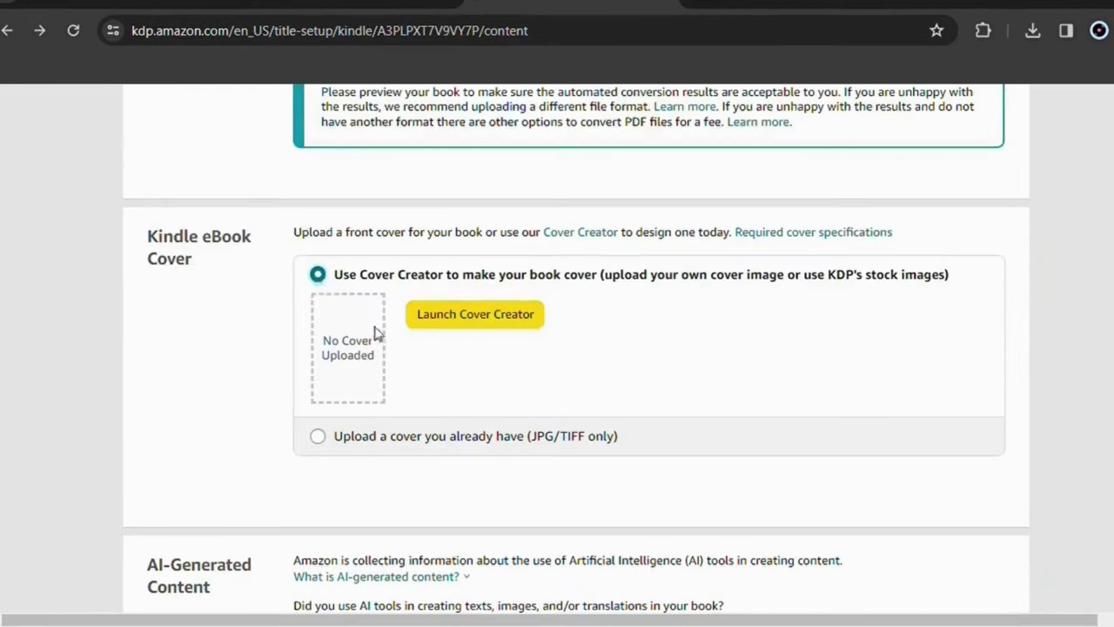
{"action": "left_click", "coordinate": [472, 321]}
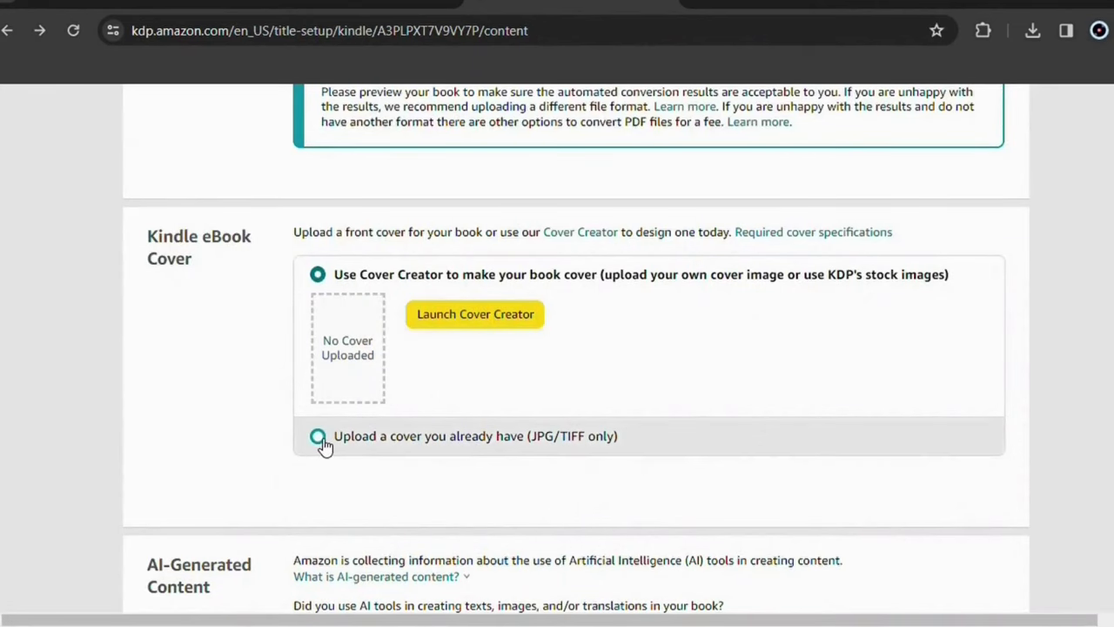
{"action": "left_click", "coordinate": [319, 437]}
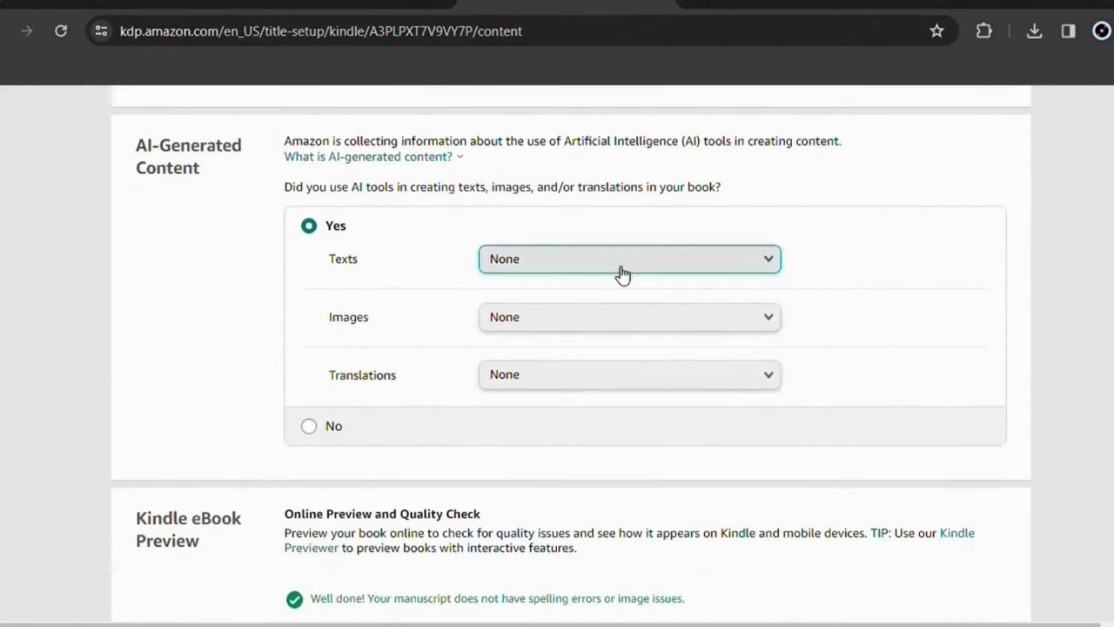
Declare the AI-generated texts as "Entire work, with extensive editing" and name ChatGPT as the tool used.
{"action": "left_click", "coordinate": [620, 261]}
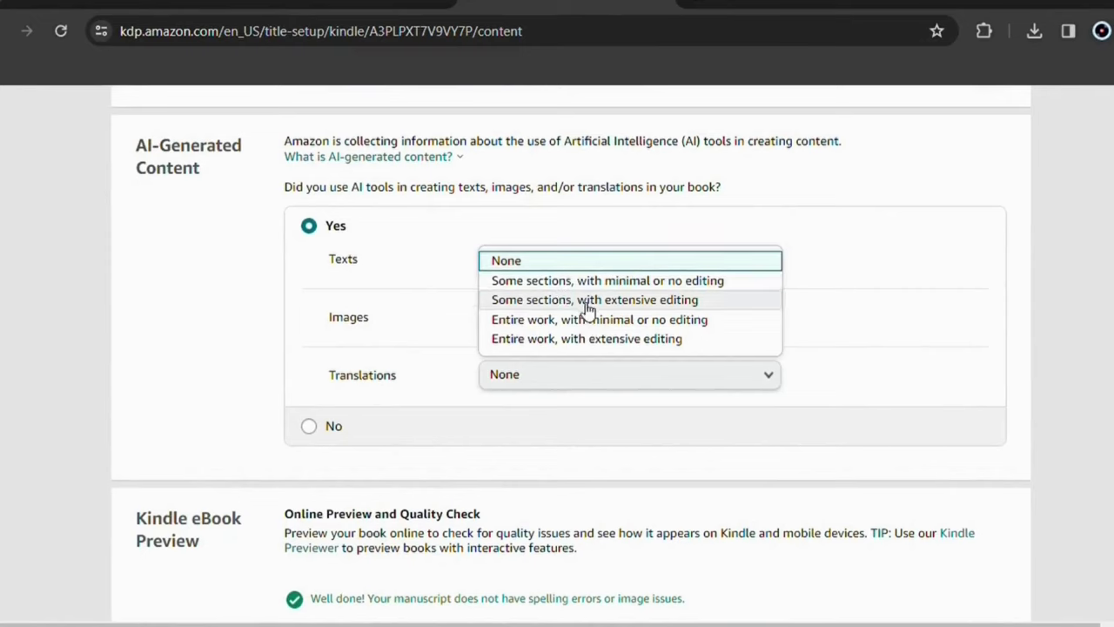
{"action": "left_click", "coordinate": [535, 339]}
{"action": "left_click", "coordinate": [566, 332]}
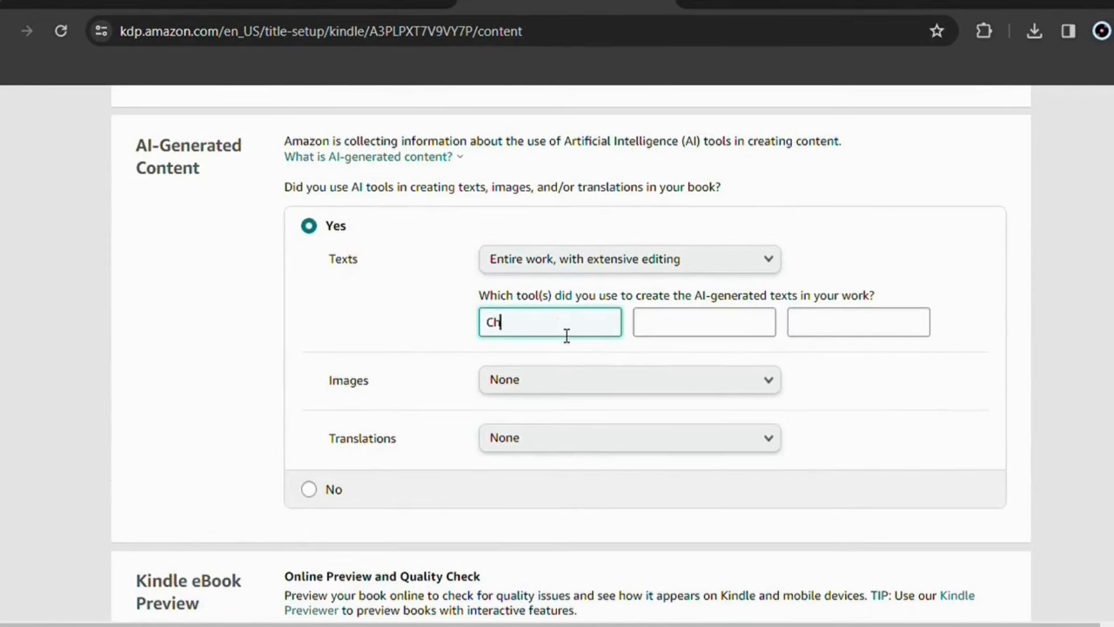
Declare the images as "Many AI-generated images, with extensive editing" and name Leonardo AI as the tool used.
{"action": "left_click", "coordinate": [571, 376]}
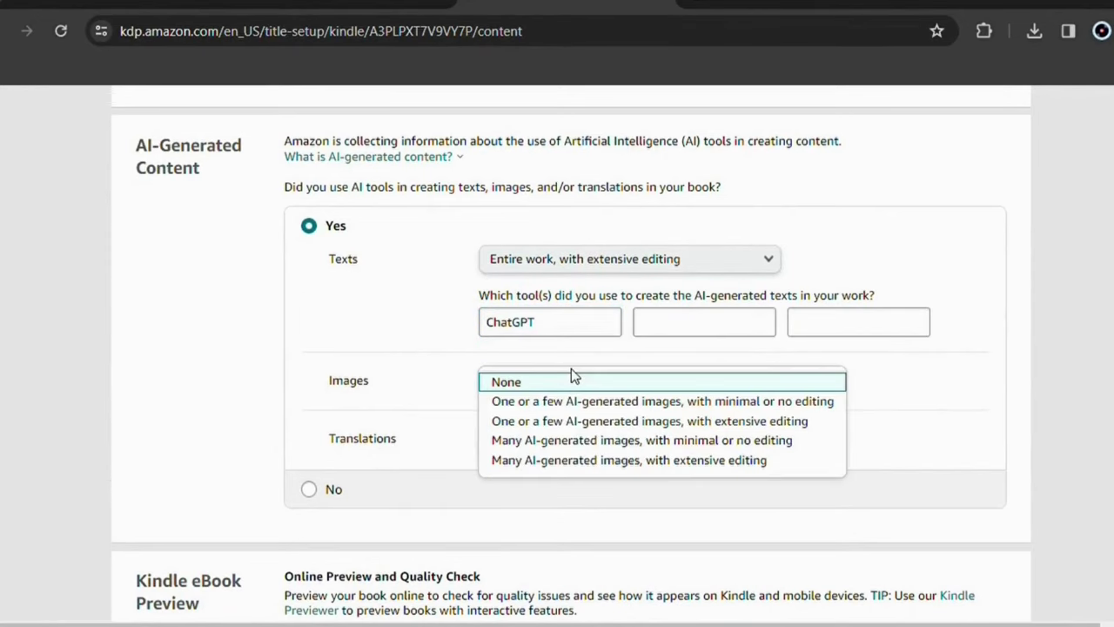
{"action": "left_click", "coordinate": [546, 462]}
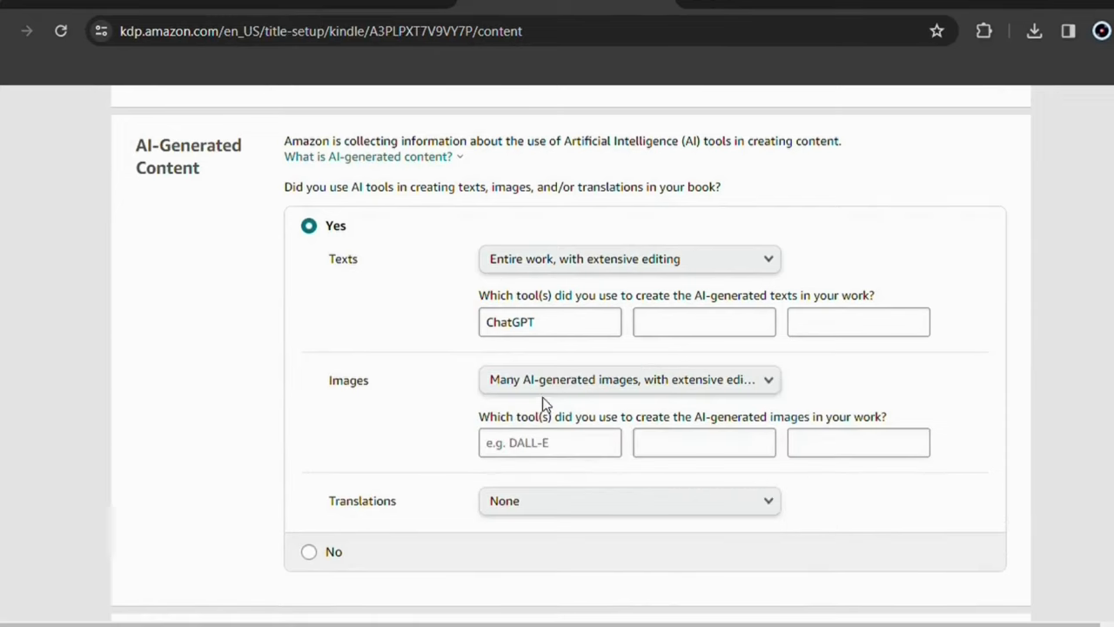
{"action": "left_click", "coordinate": [532, 445]}
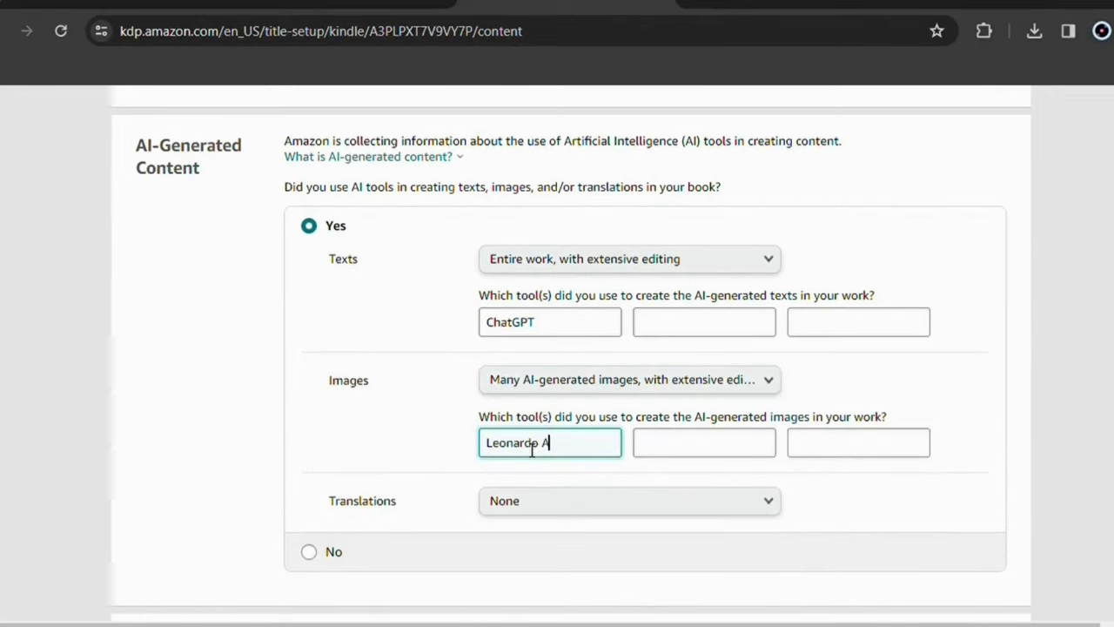
{"action": "left_click", "coordinate": [791, 474]}
Leave AI translations at None, save the eBook content and continue to pricing.
{"action": "scroll", "coordinate": [791, 474], "scroll_direction": "down", "scroll_amount": 1}
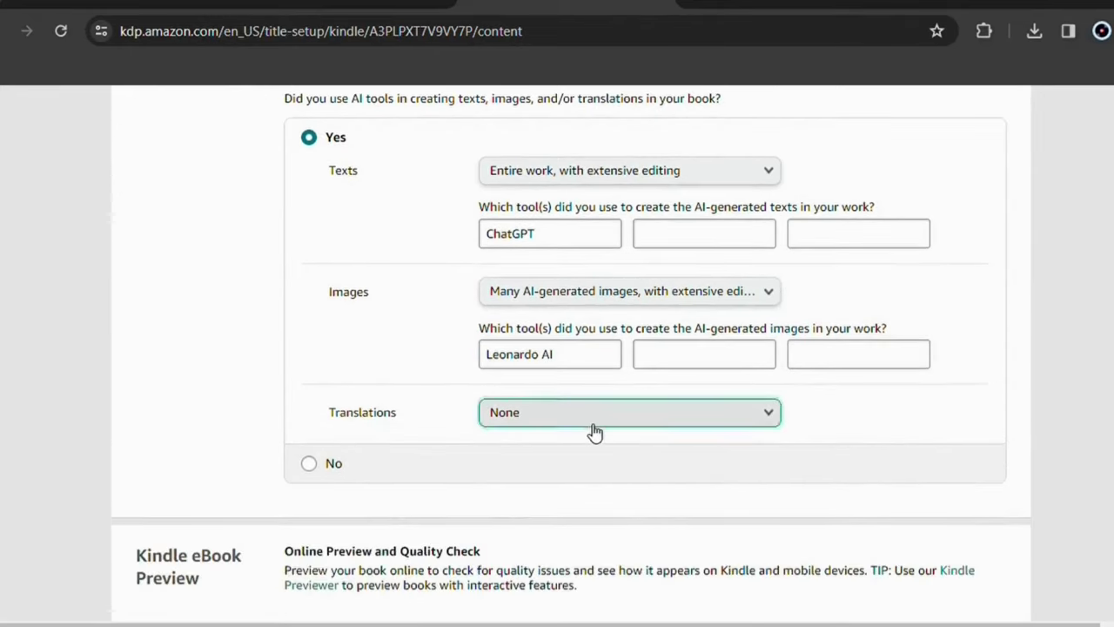
{"action": "left_click", "coordinate": [520, 417]}
{"action": "left_click", "coordinate": [516, 422]}
{"action": "scroll", "coordinate": [1071, 410], "scroll_direction": "up", "scroll_amount": 1}
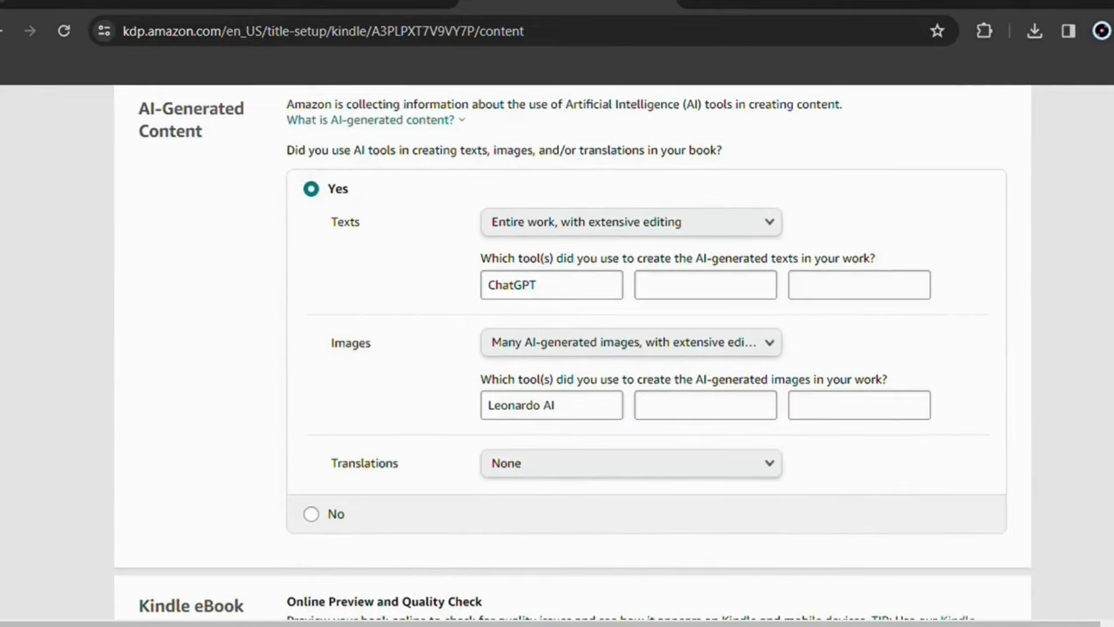
{"action": "scroll", "coordinate": [1071, 410], "scroll_direction": "down", "scroll_amount": 6}
{"action": "scroll", "coordinate": [945, 309], "scroll_direction": "down", "scroll_amount": 4}
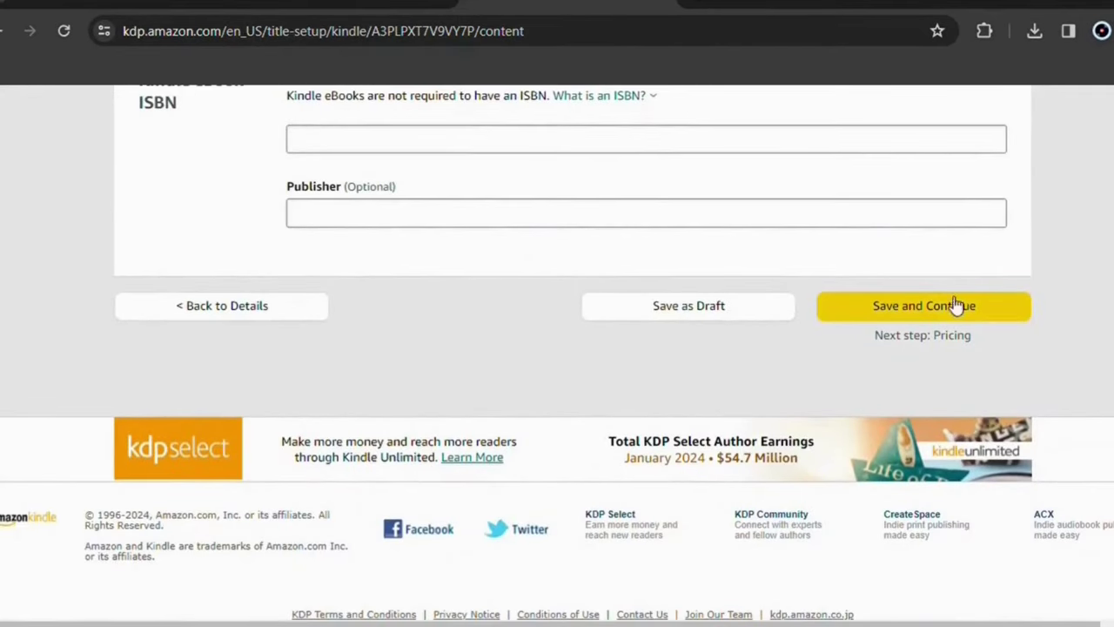
{"action": "left_click", "coordinate": [917, 318]}
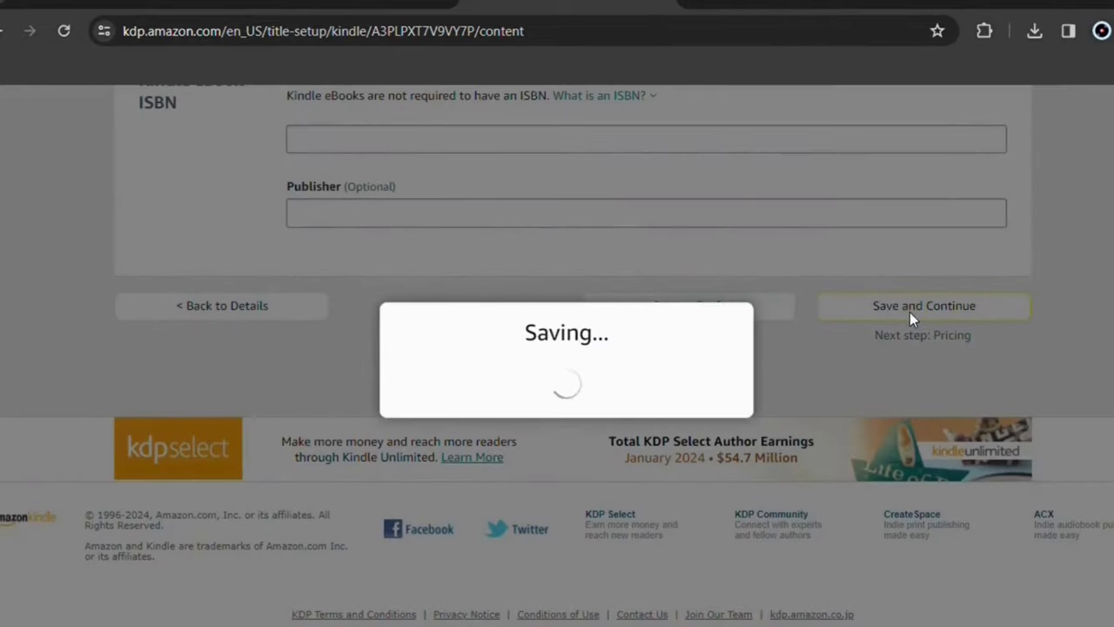
Browse prices in the Amazon results for "storybook for kids 4-6", and review the marketplace list prices in Kindle Direct Publishing.
{"action": "scroll", "coordinate": [557, 348], "scroll_direction": "down", "scroll_amount": 3}
{"action": "scroll", "coordinate": [557, 348], "scroll_direction": "down", "scroll_amount": 6}
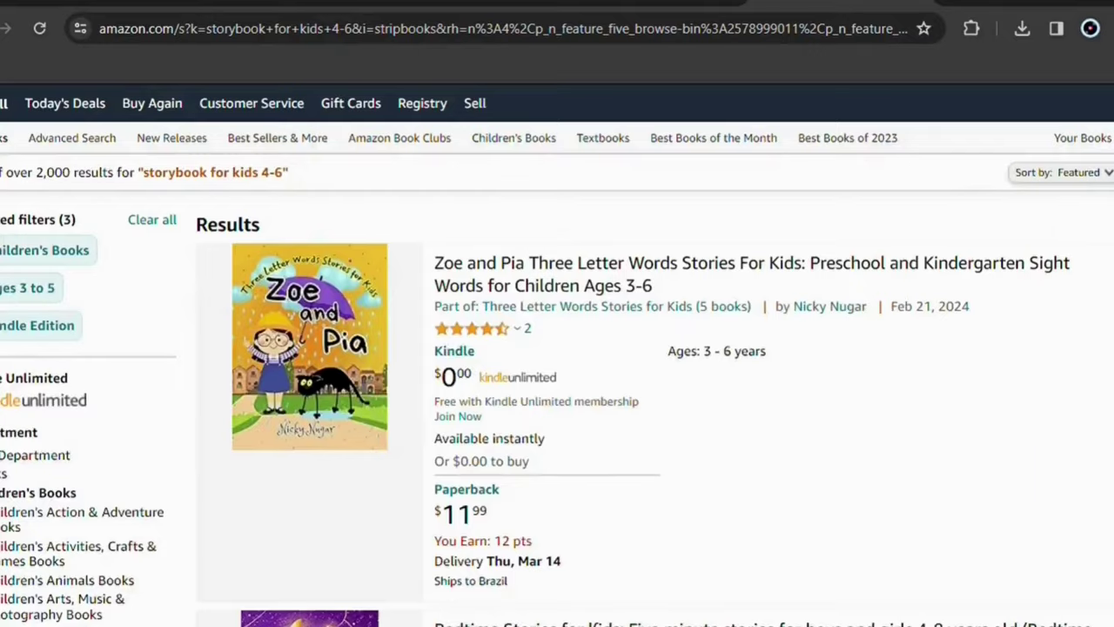
{"action": "scroll", "coordinate": [557, 348], "scroll_direction": "down", "scroll_amount": 15}
{"action": "scroll", "coordinate": [557, 348], "scroll_direction": "down", "scroll_amount": 15}
{"action": "scroll", "coordinate": [557, 349], "scroll_direction": "down", "scroll_amount": 10}
{"action": "scroll", "coordinate": [557, 348], "scroll_direction": "down", "scroll_amount": 4}
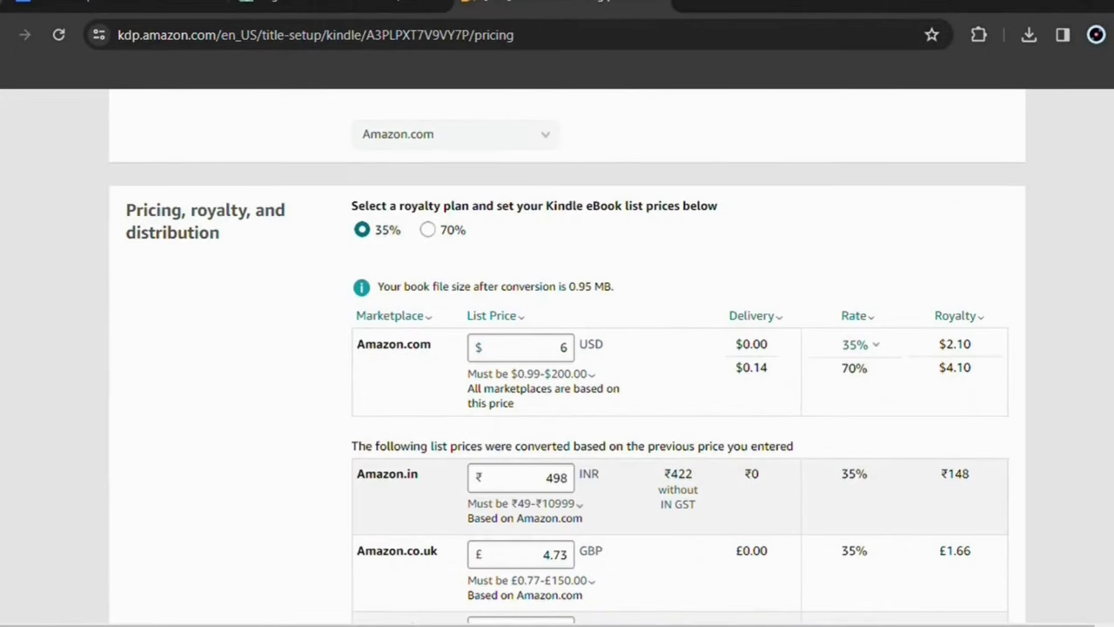
{"action": "scroll", "coordinate": [557, 348], "scroll_direction": "down", "scroll_amount": 20}
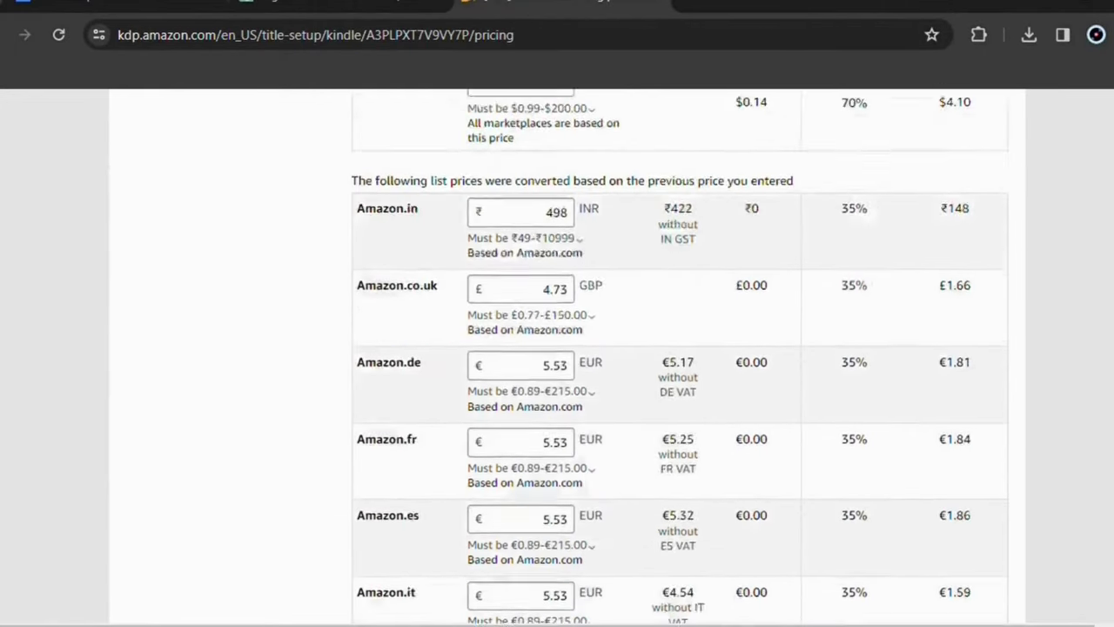